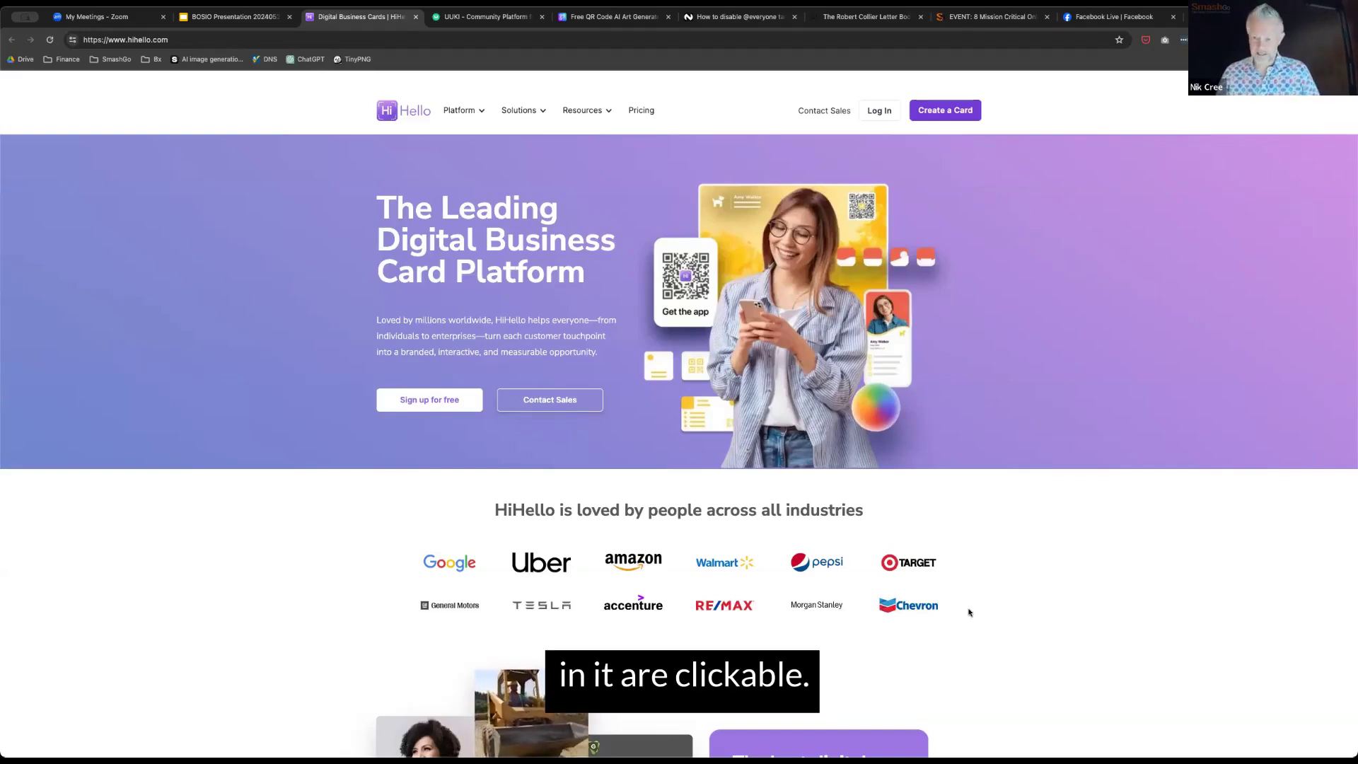
Scroll through the HiHello home page to review its features.
scroll(969, 613, down, 3)
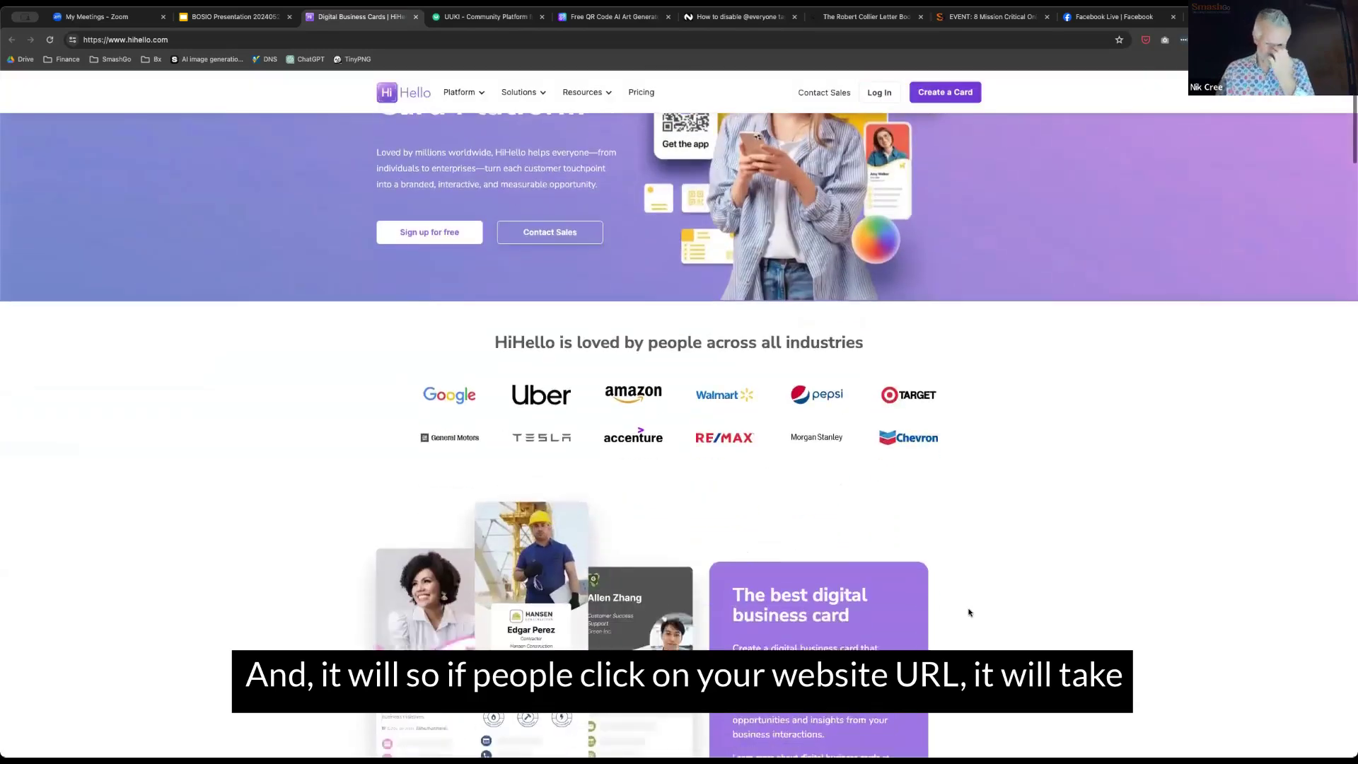
scroll(969, 613, down, 6)
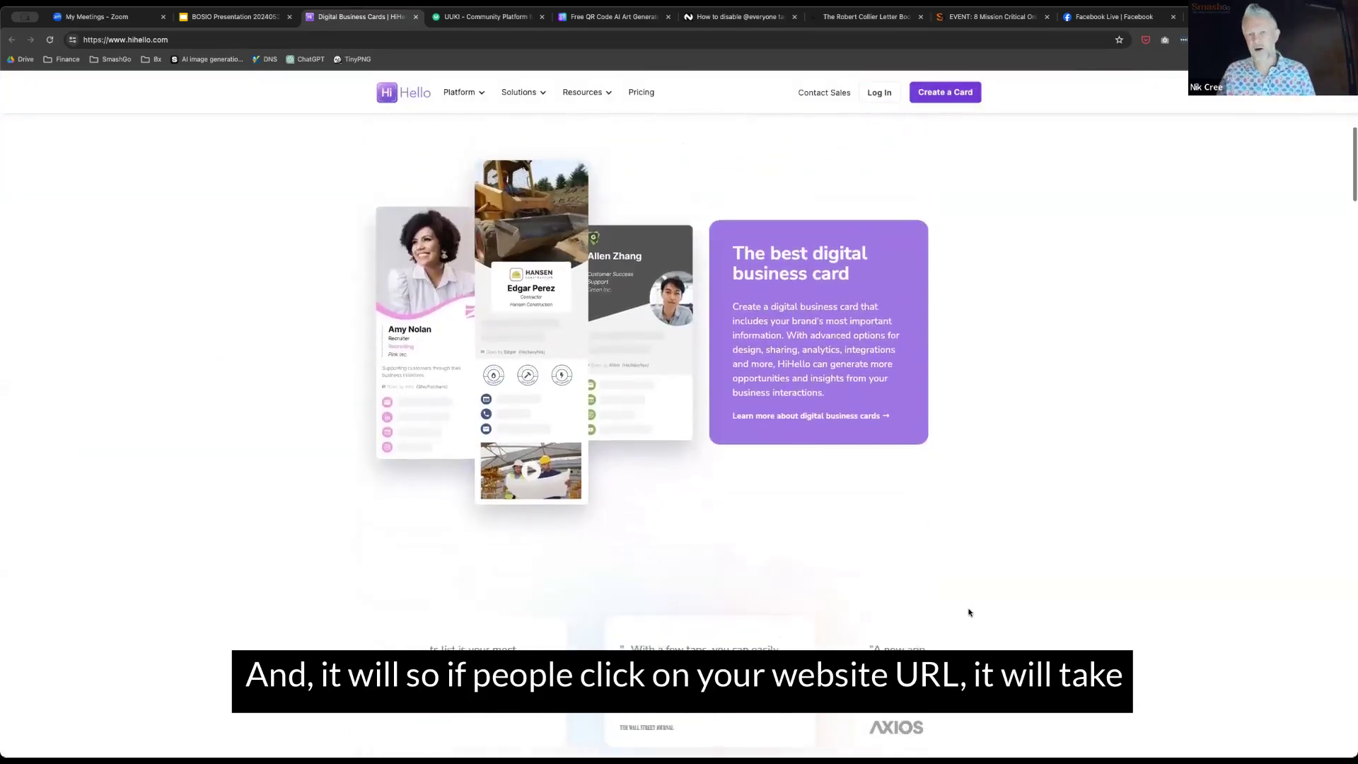
scroll(969, 612, up, 1)
scroll(969, 612, down, 1)
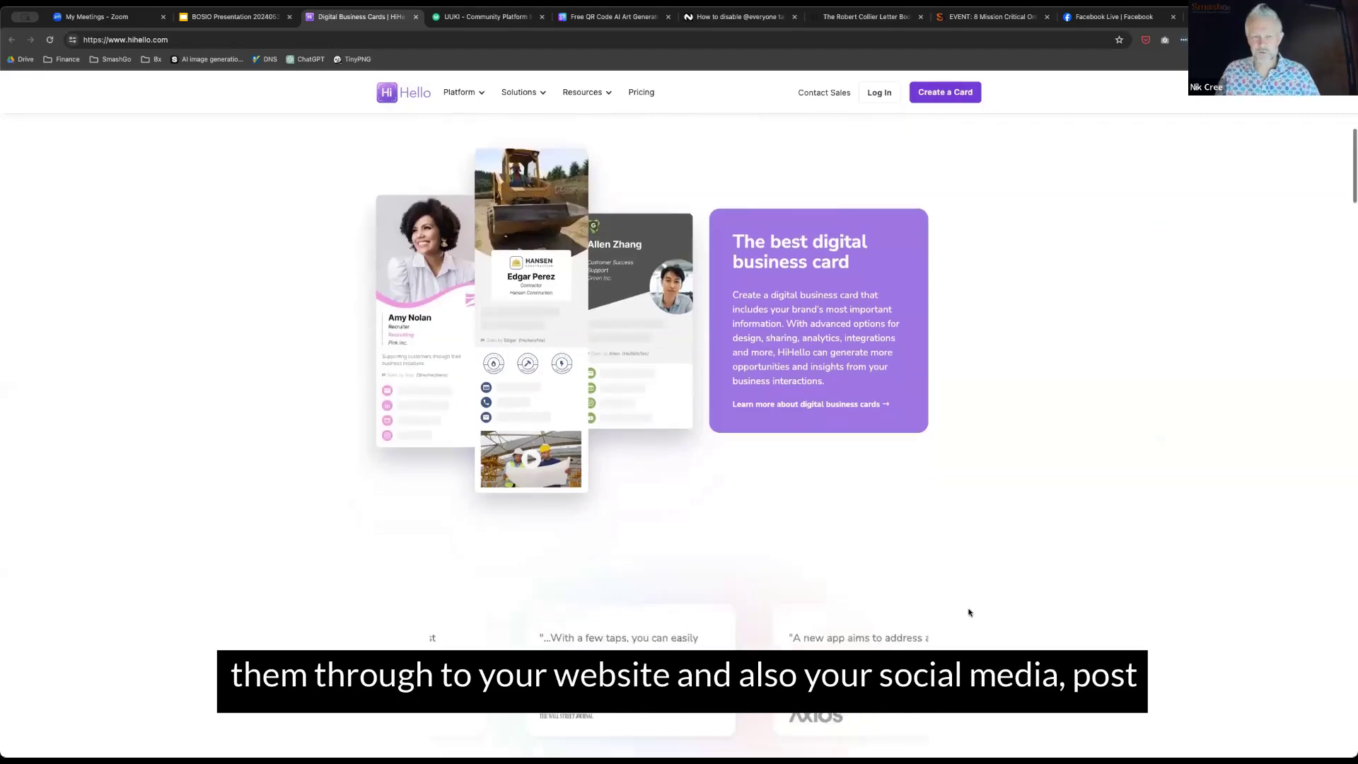
scroll(970, 613, down, 15)
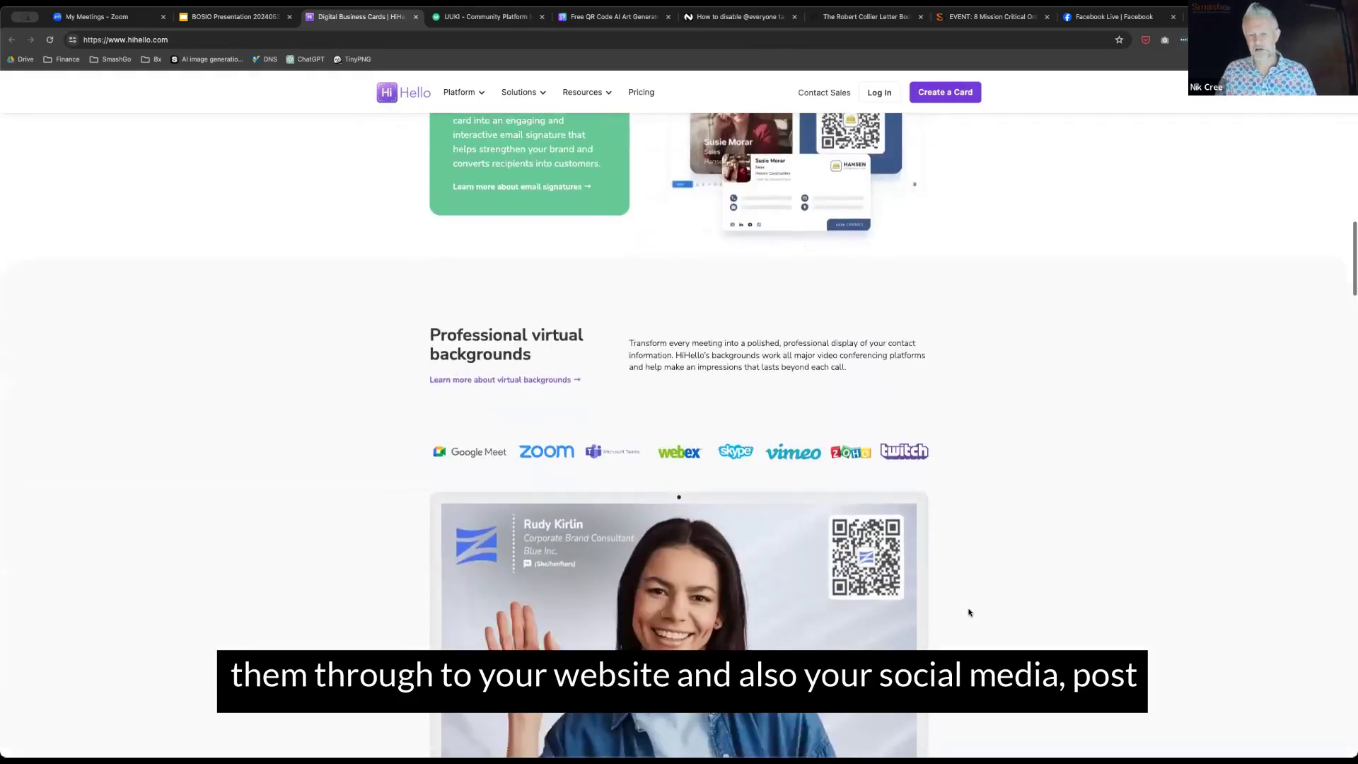
scroll(970, 613, down, 3)
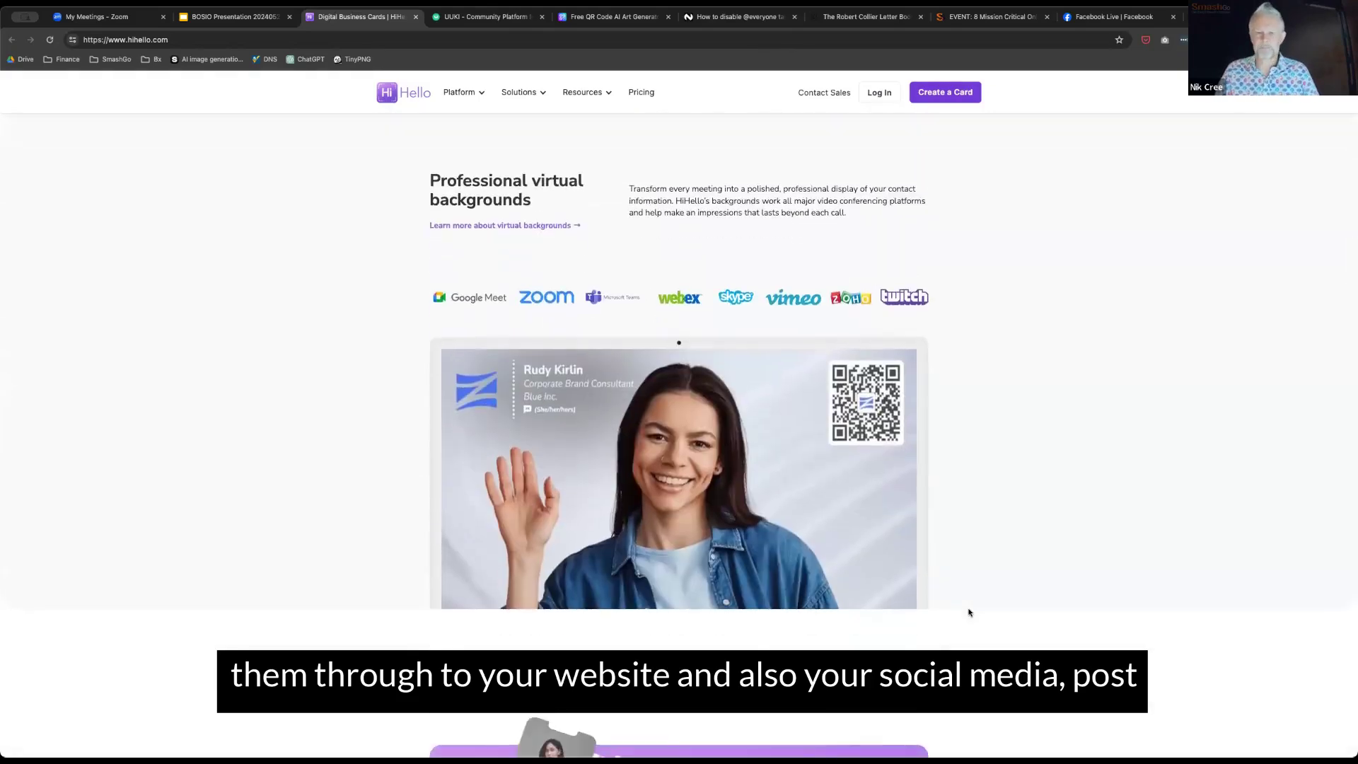
scroll(970, 612, down, 8)
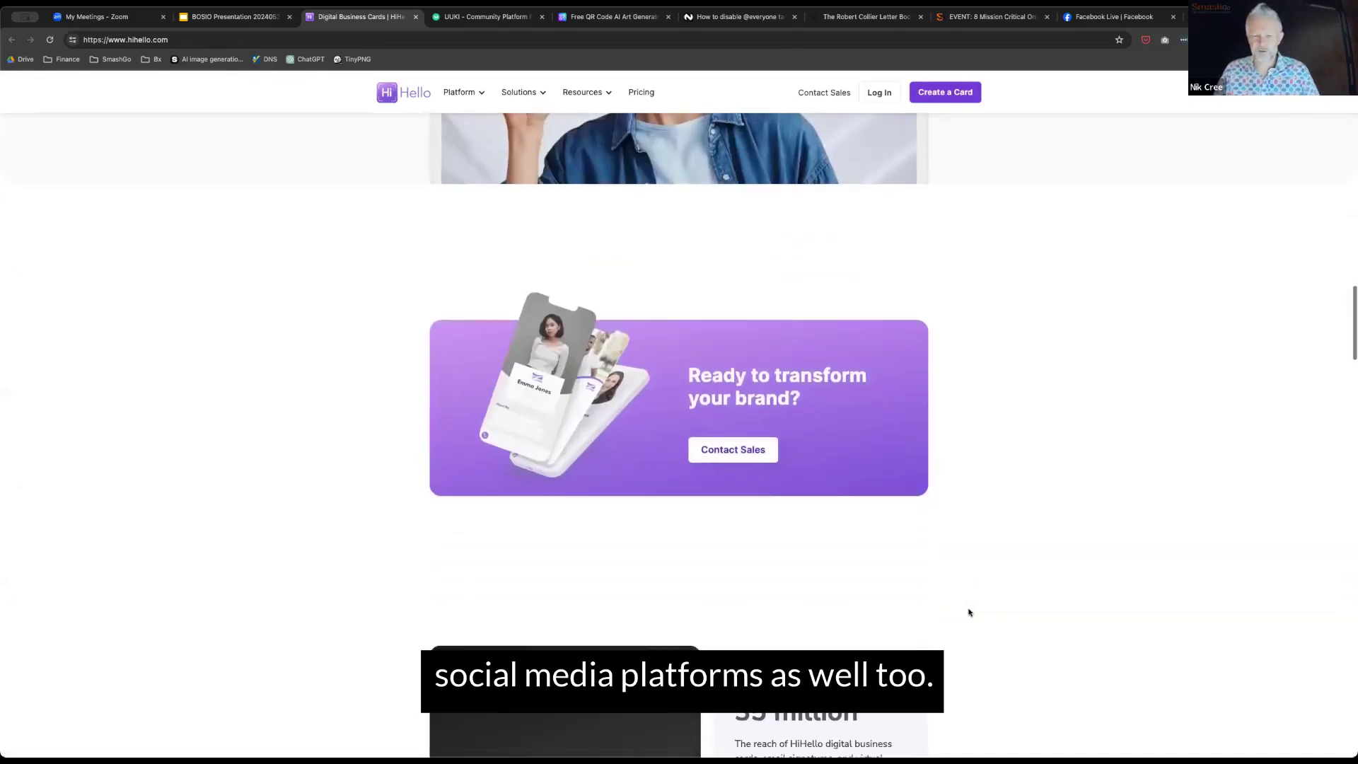
scroll(970, 613, down, 13)
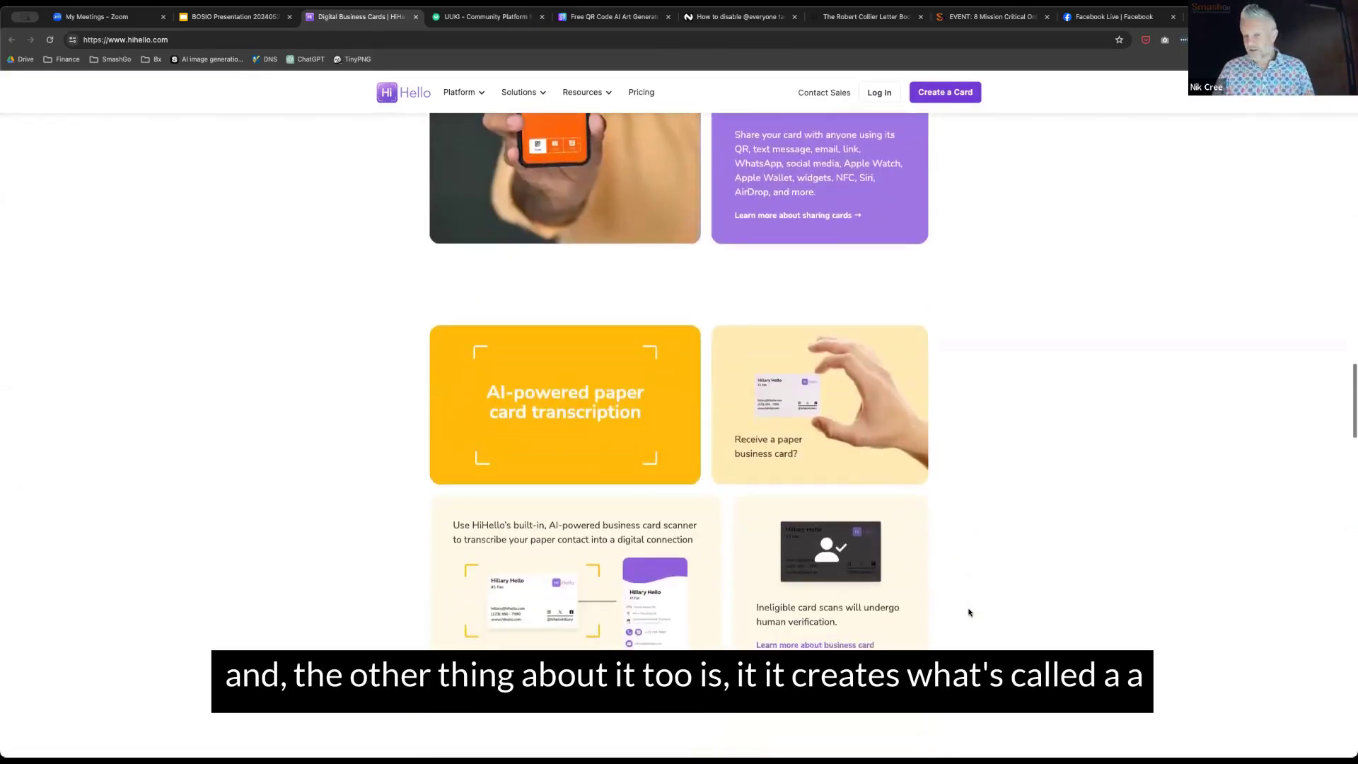
scroll(969, 612, down, 5)
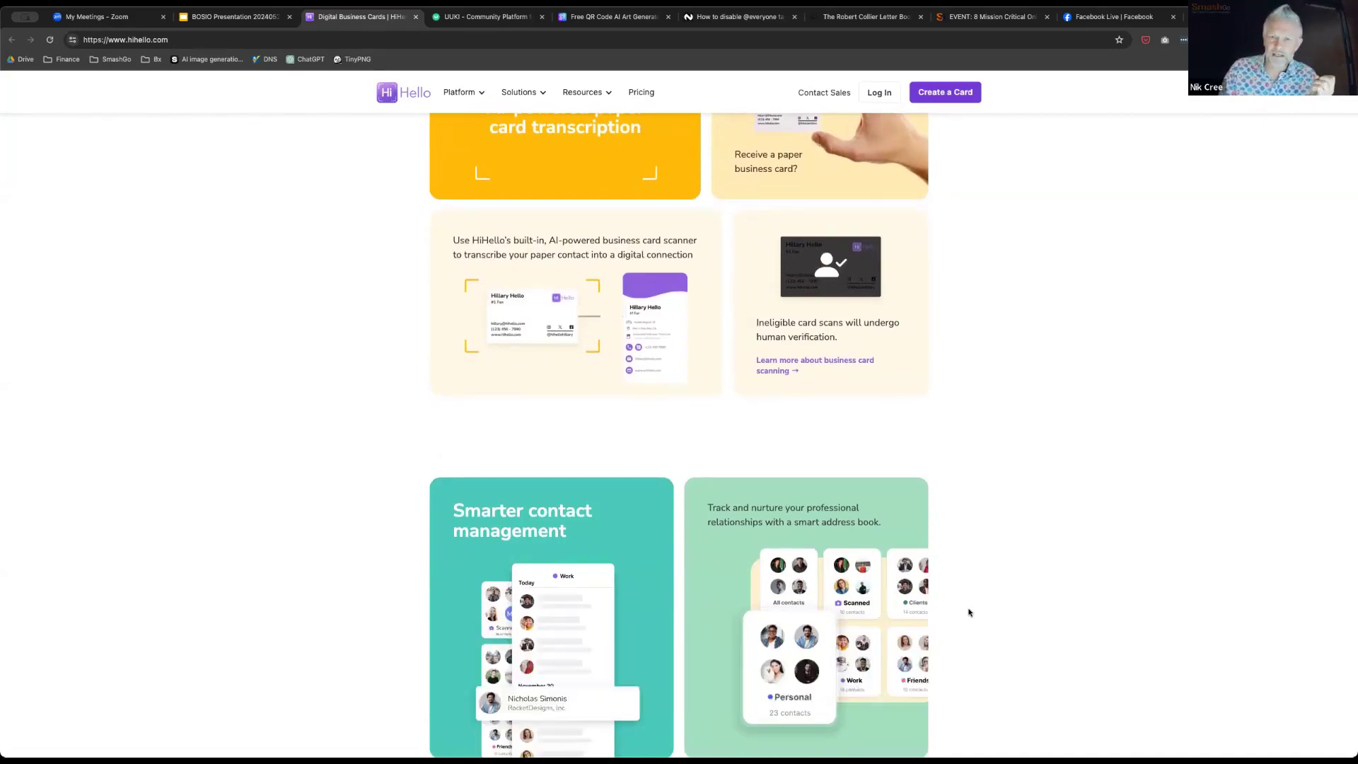
scroll(969, 613, down, 1)
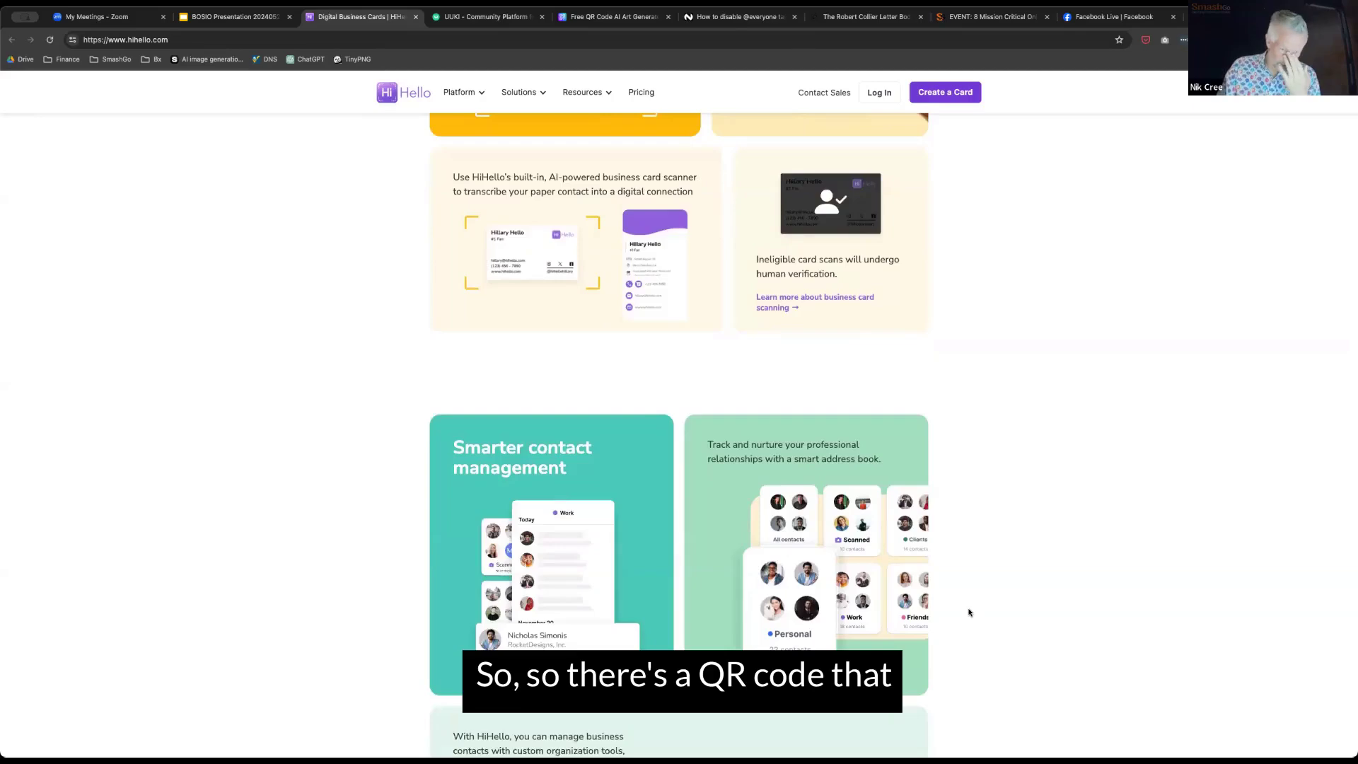
scroll(969, 613, up, 7)
scroll(969, 613, up, 15)
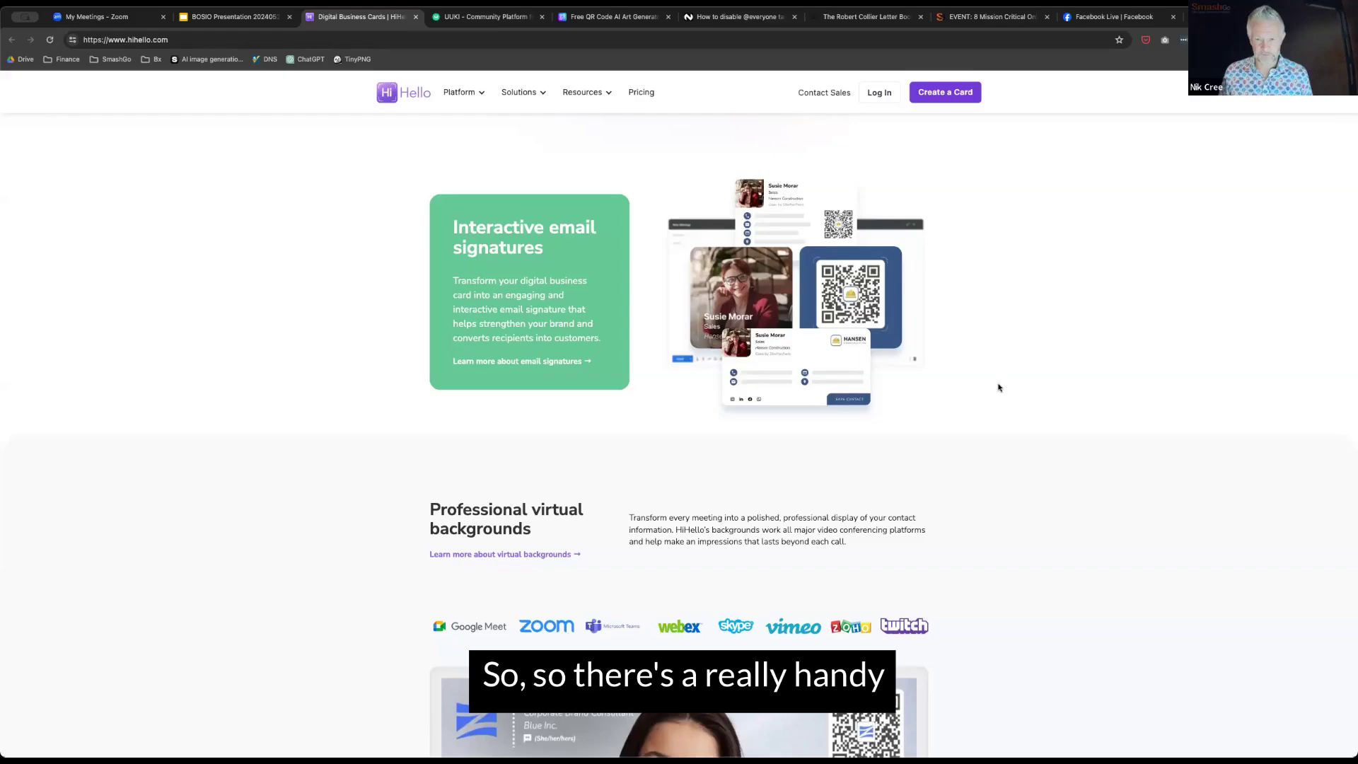
scroll(998, 387, down, 10)
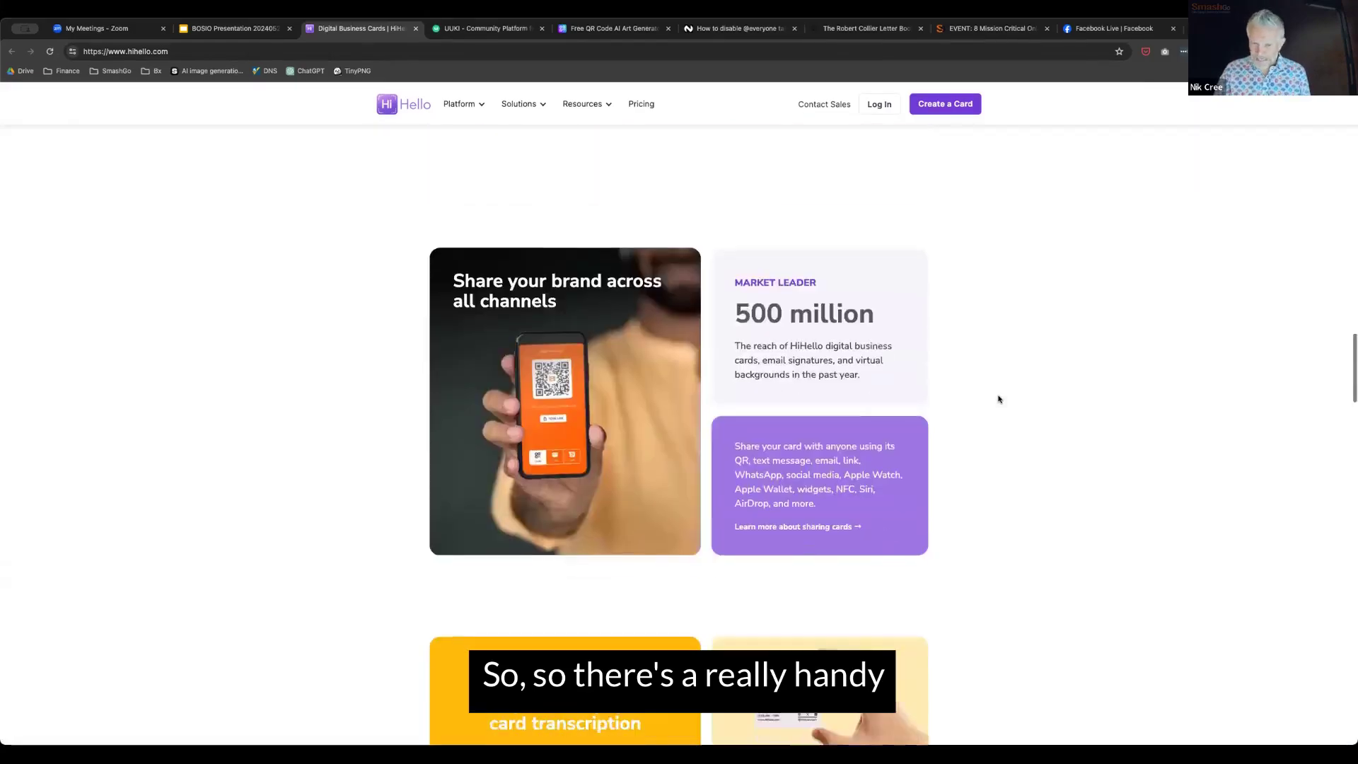
scroll(998, 399, down, 3)
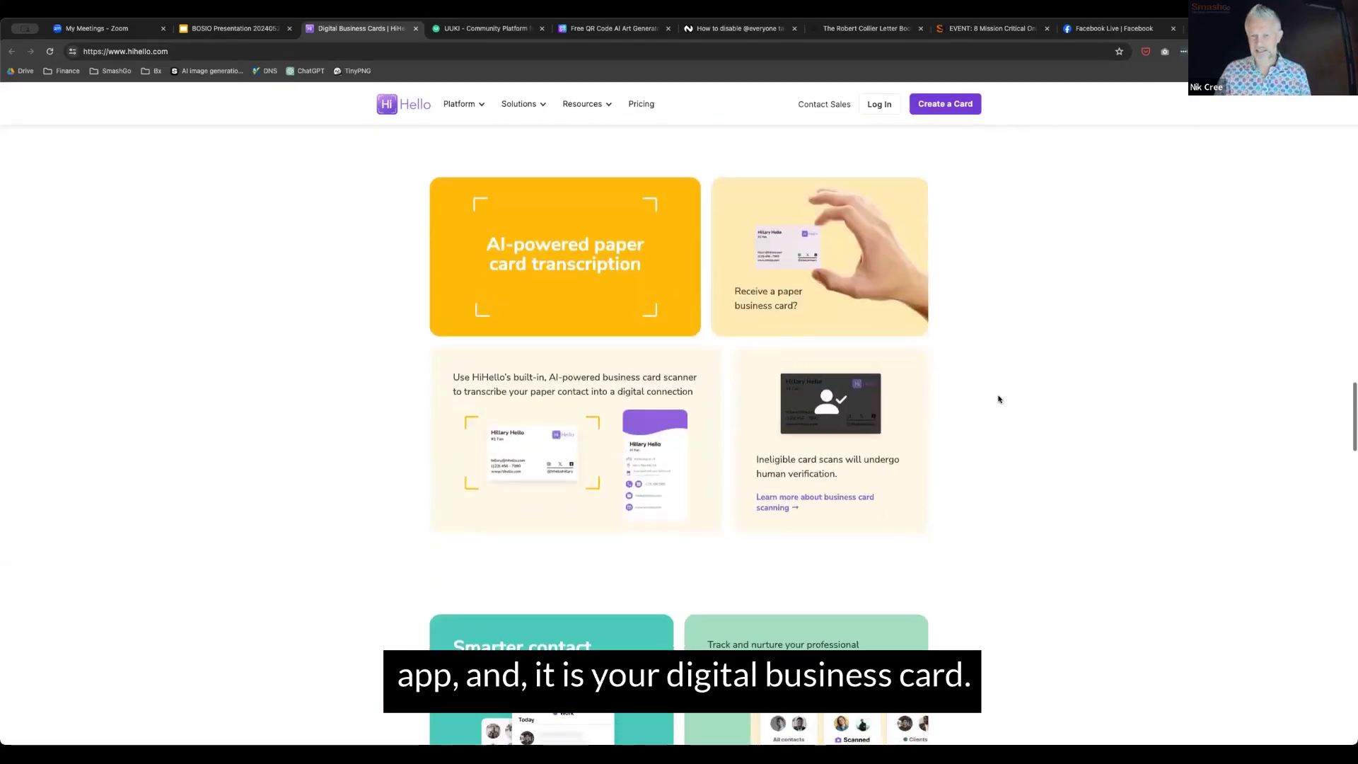
scroll(999, 400, down, 1)
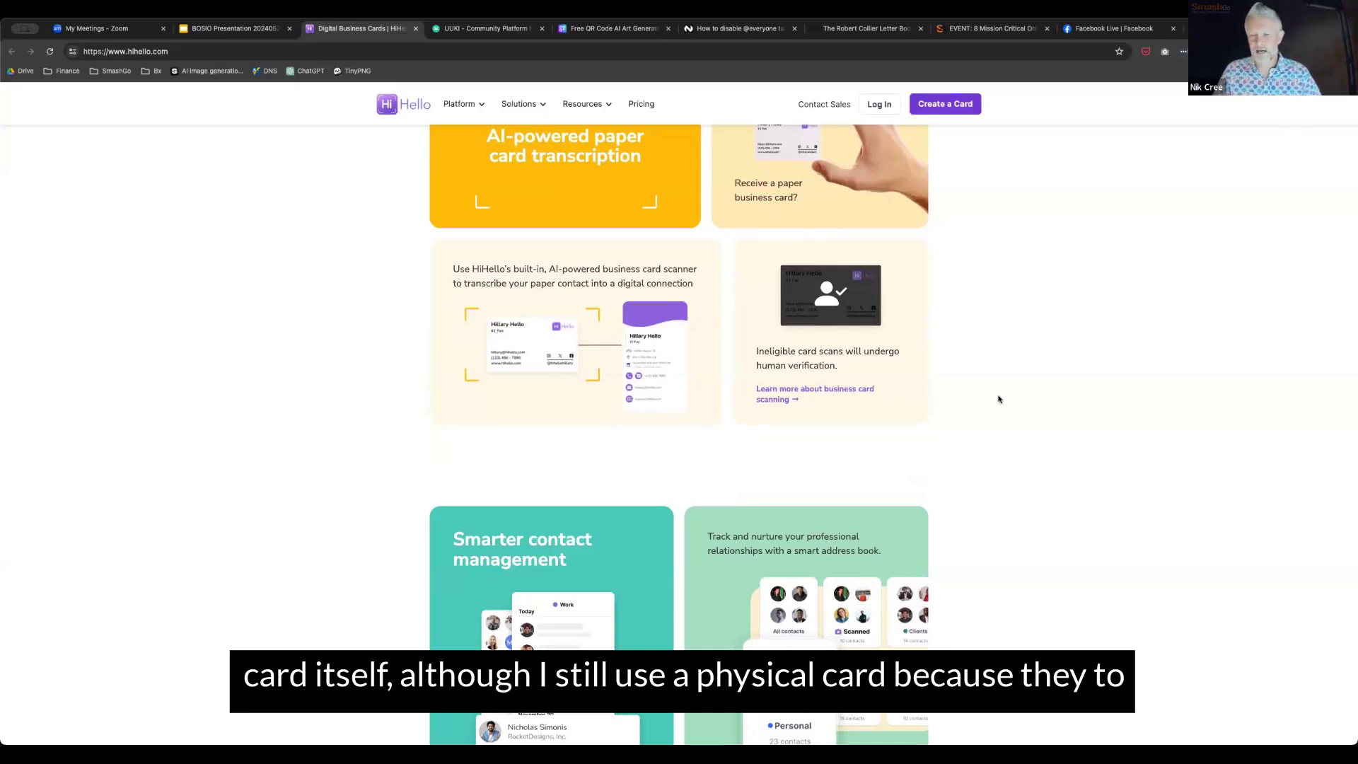
scroll(999, 399, down, 6)
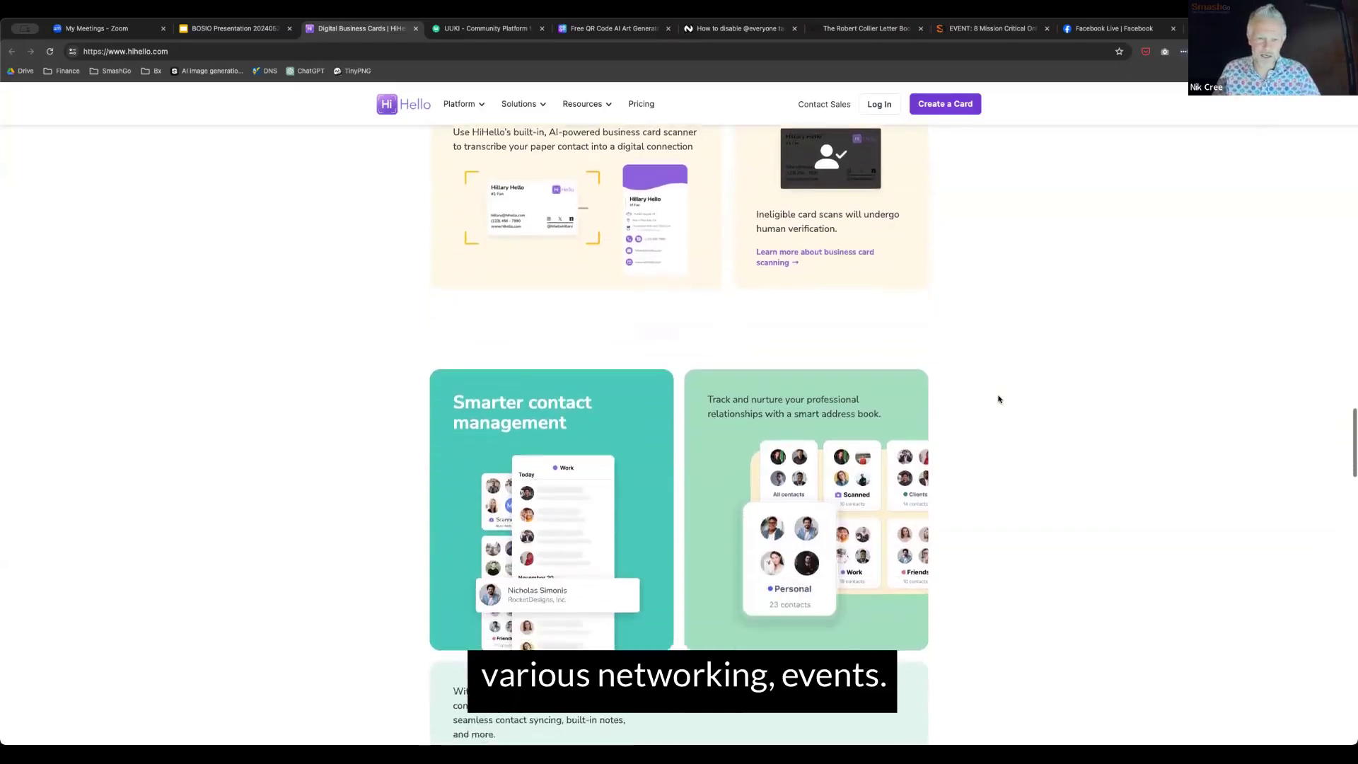
scroll(998, 399, down, 6)
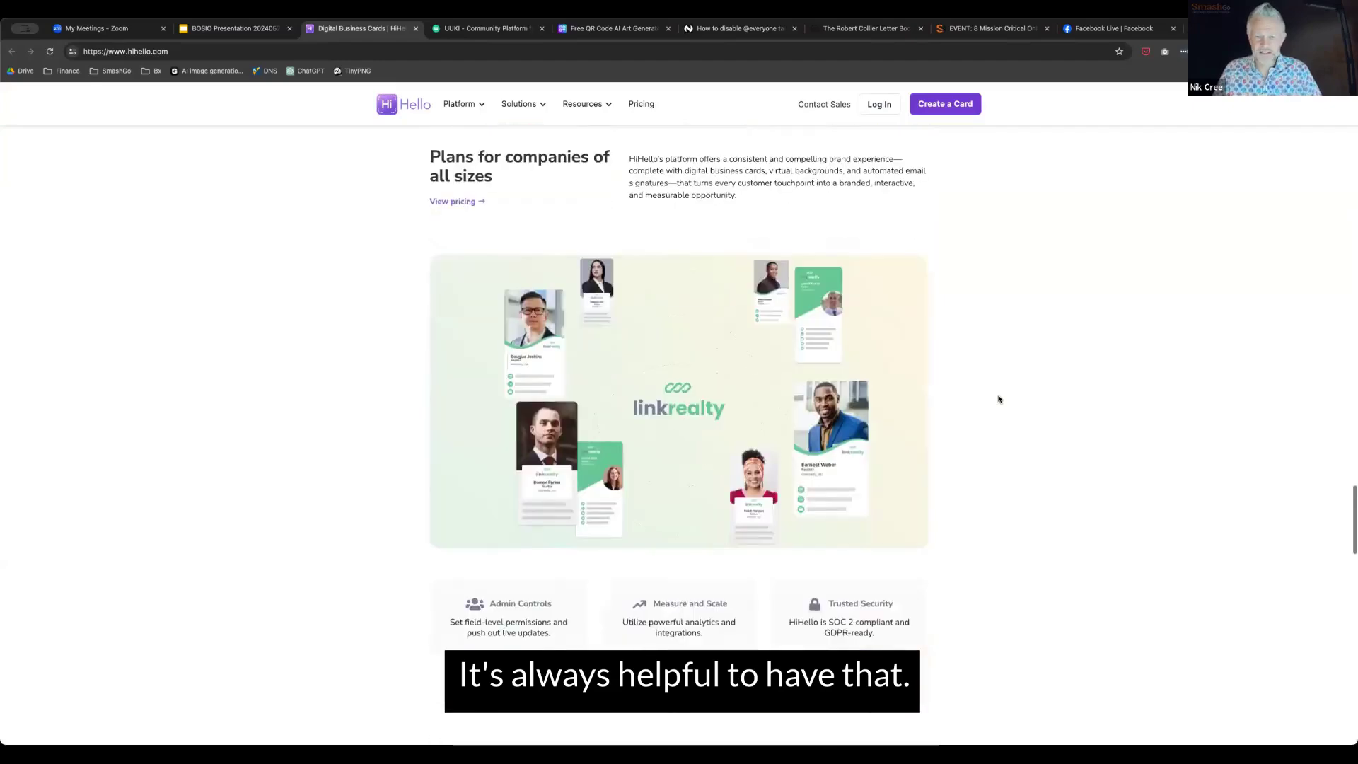
scroll(998, 399, up, 20)
scroll(642, 129, up, 15)
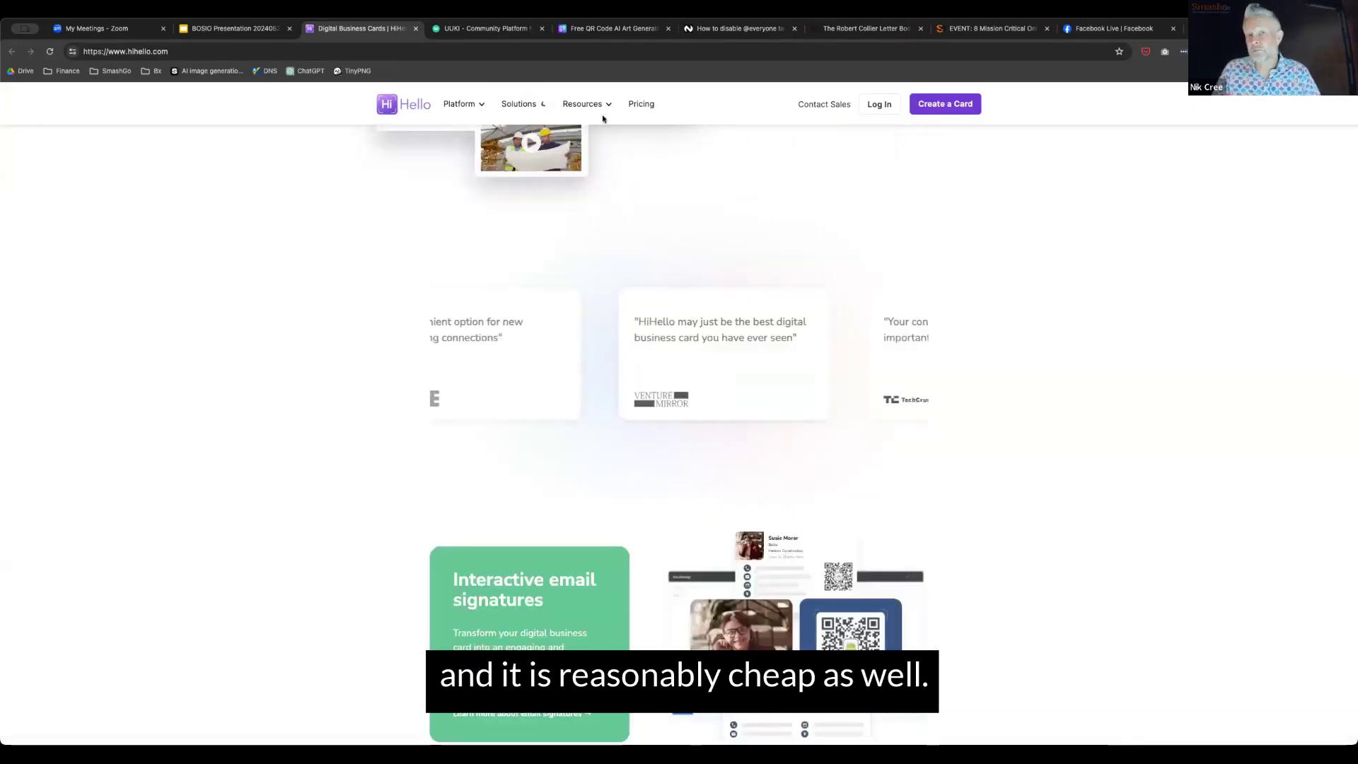
View HiHello's pricing plans page, then return to the HiHello home page.
click(648, 107)
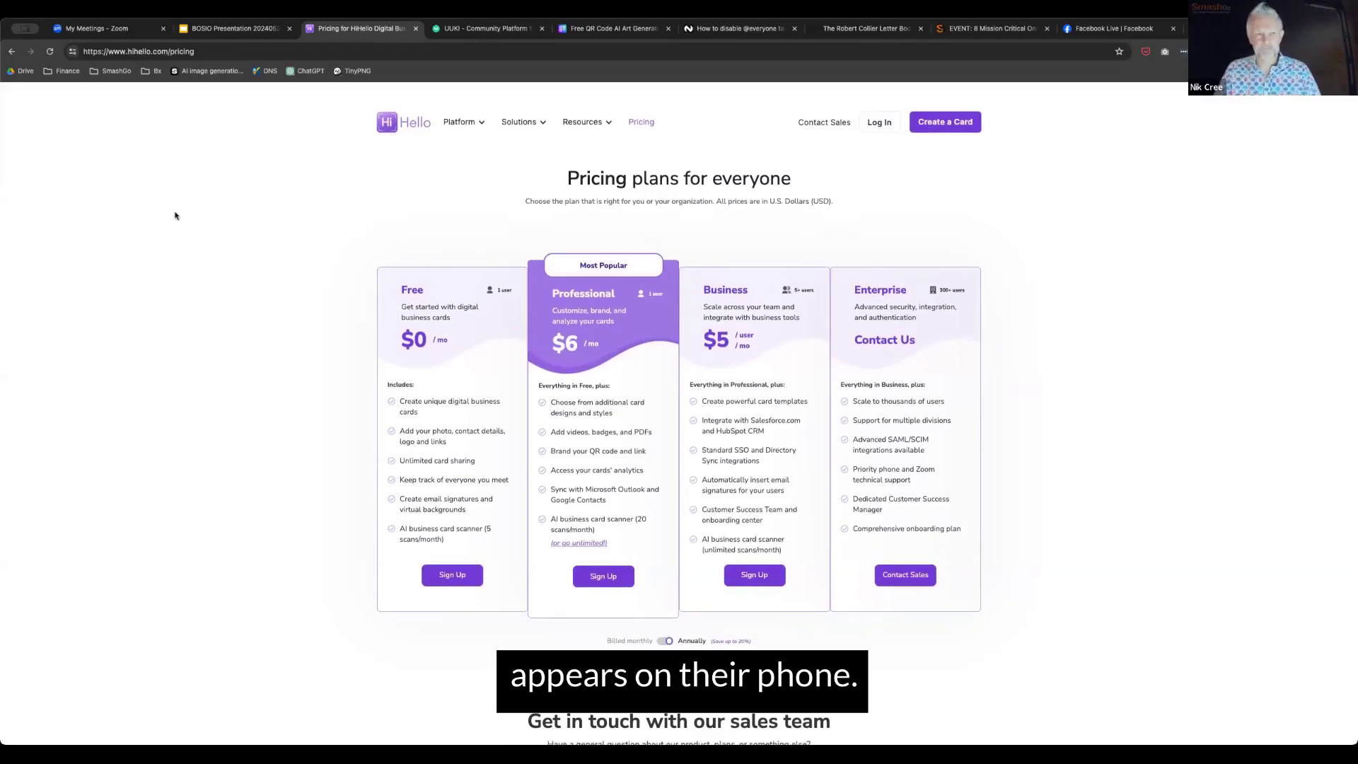
click(11, 51)
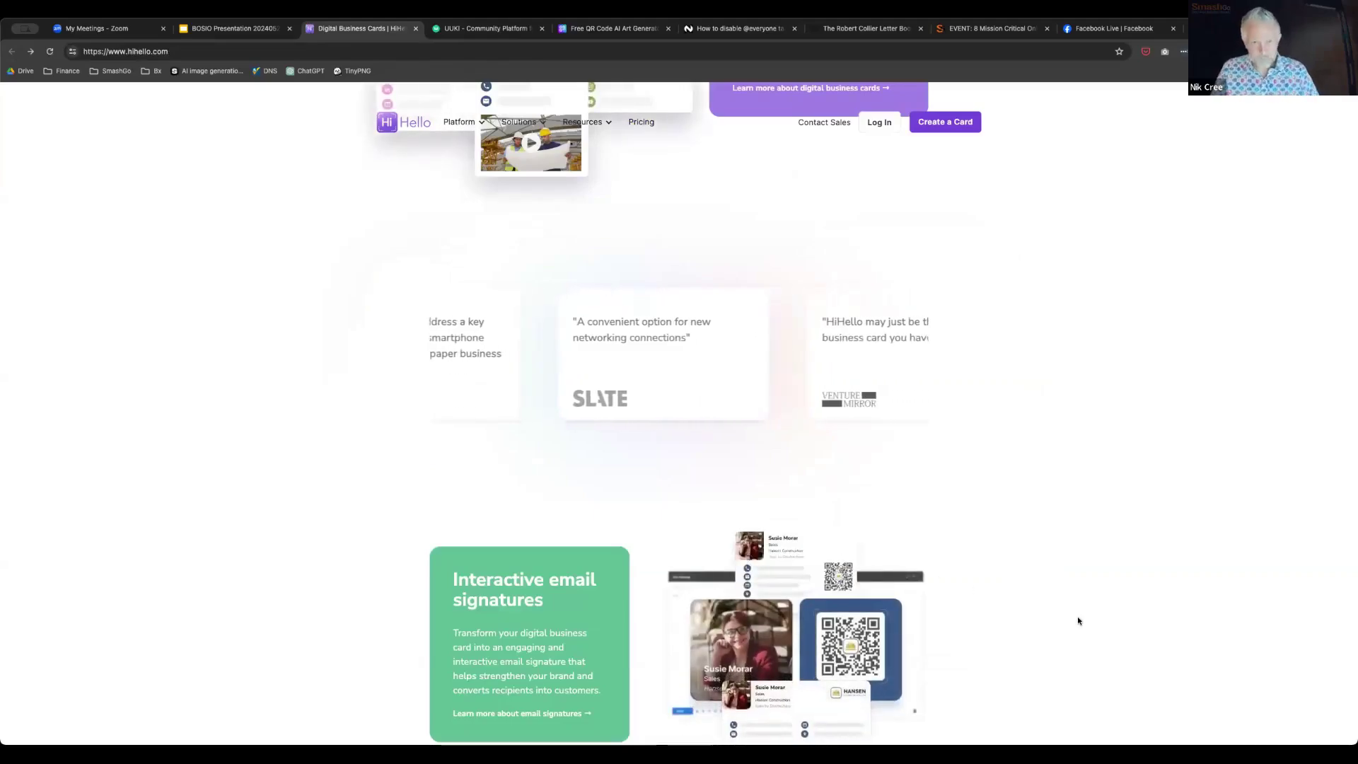
scroll(1078, 621, up, 3)
scroll(1079, 620, up, 8)
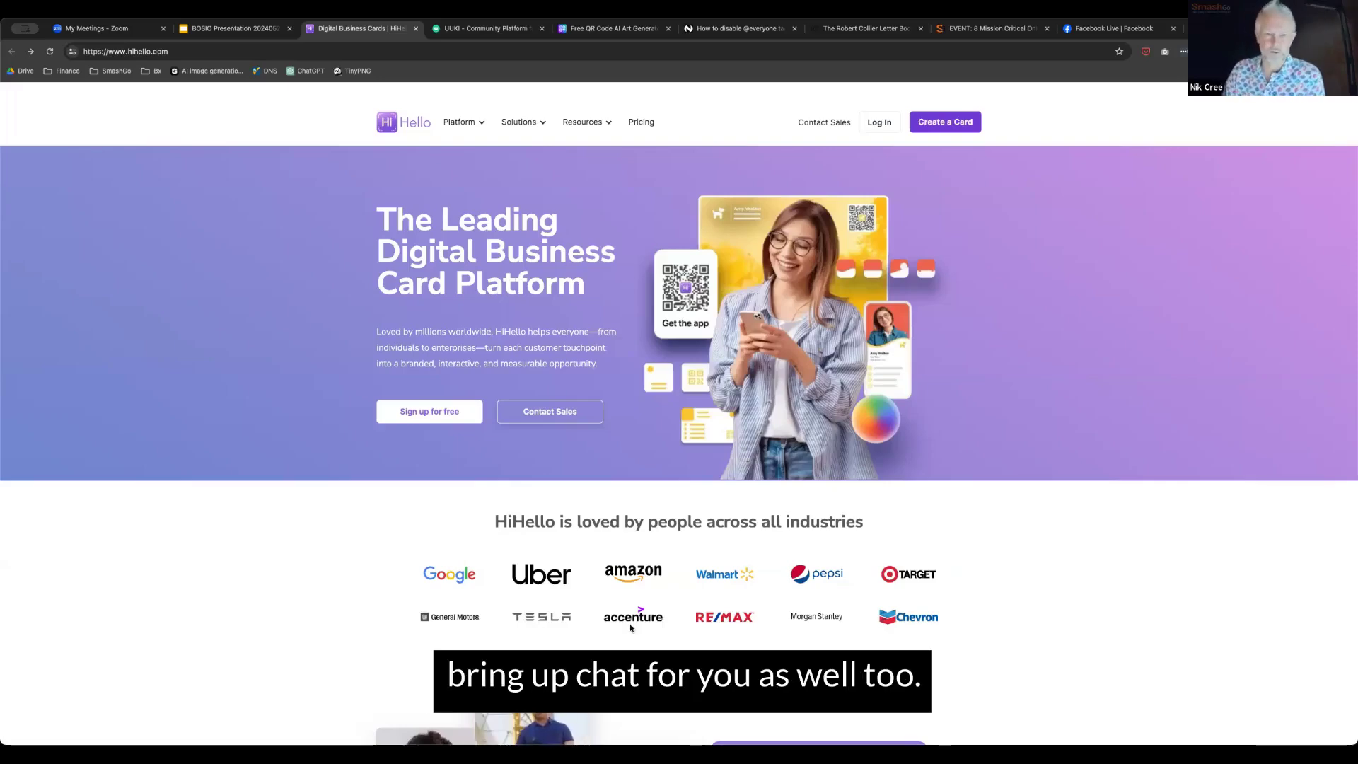
Switch to the UUKI tab and scroll to the uuki.live dashboard preview.
click(477, 28)
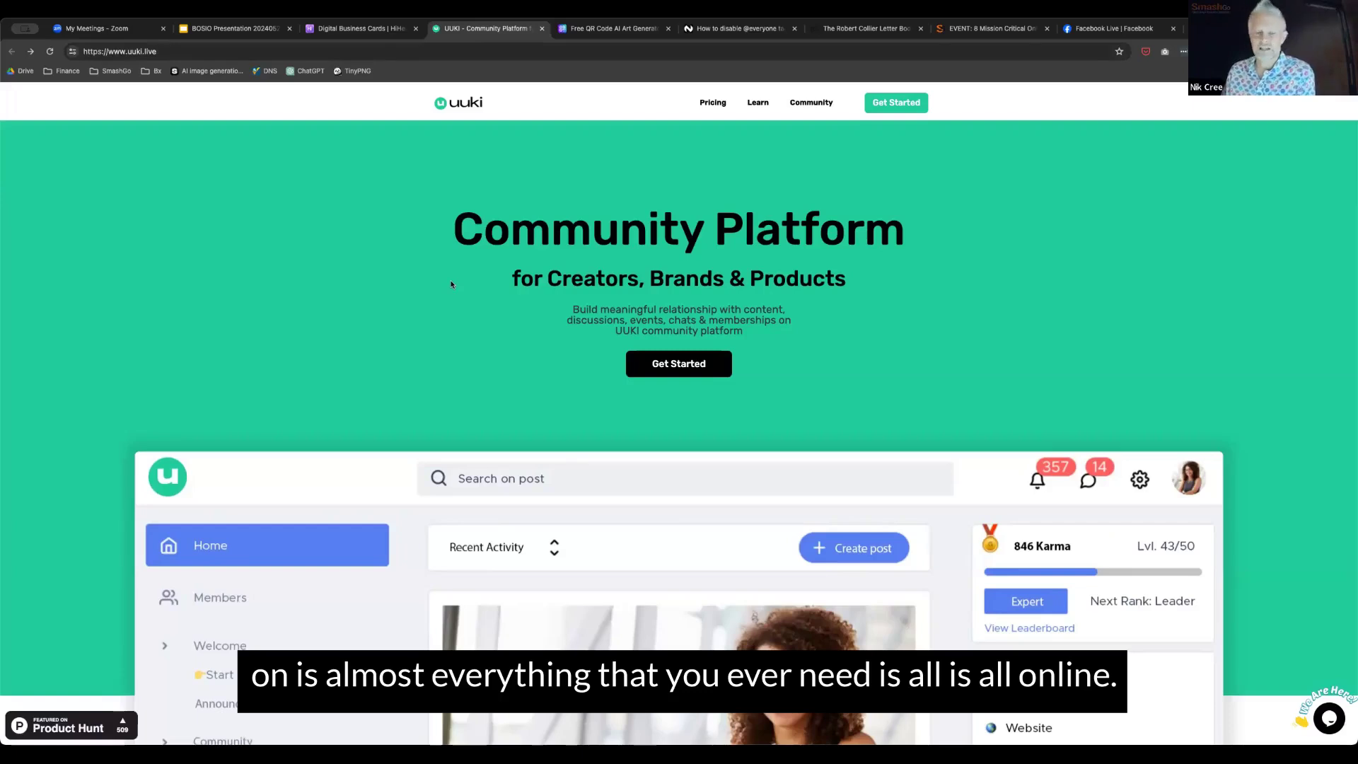
scroll(450, 290, down, 1)
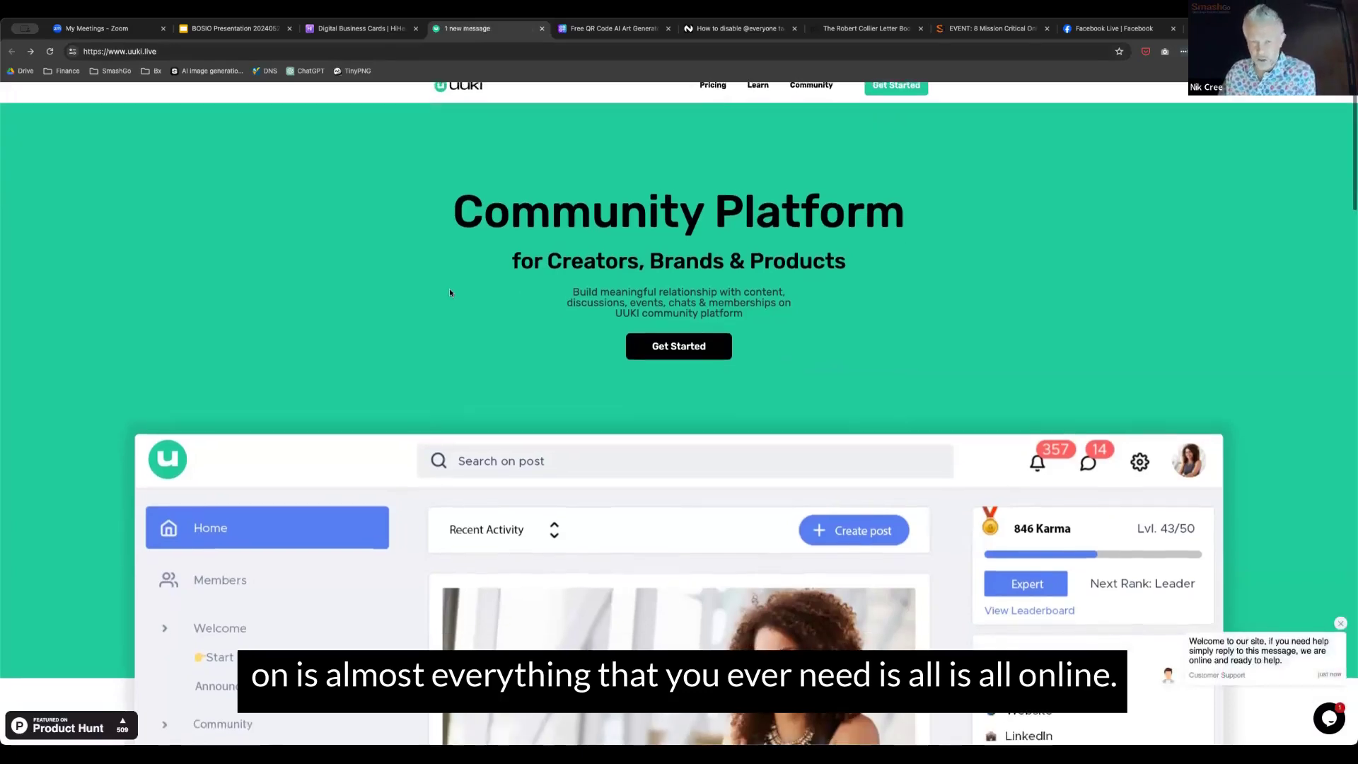
scroll(450, 292, up, 1)
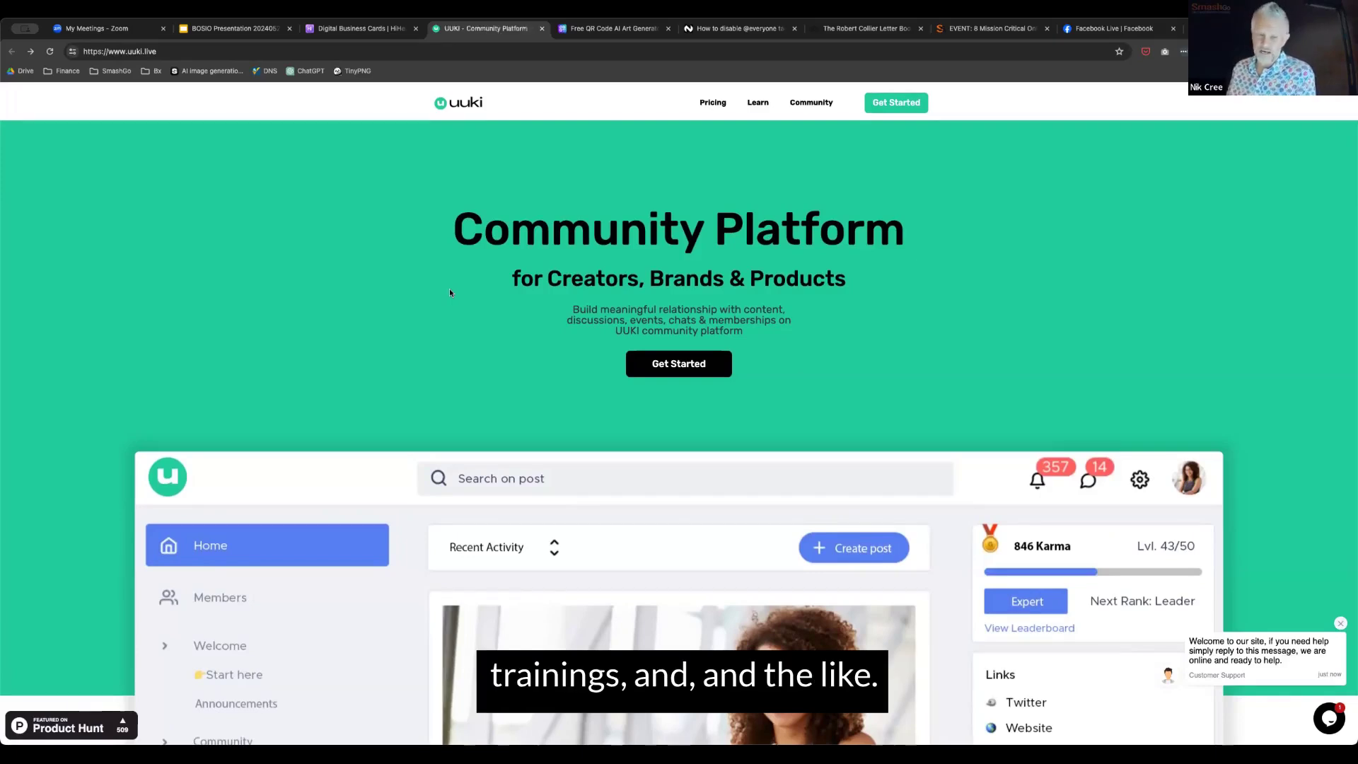
scroll(450, 292, down, 3)
scroll(450, 292, up, 2)
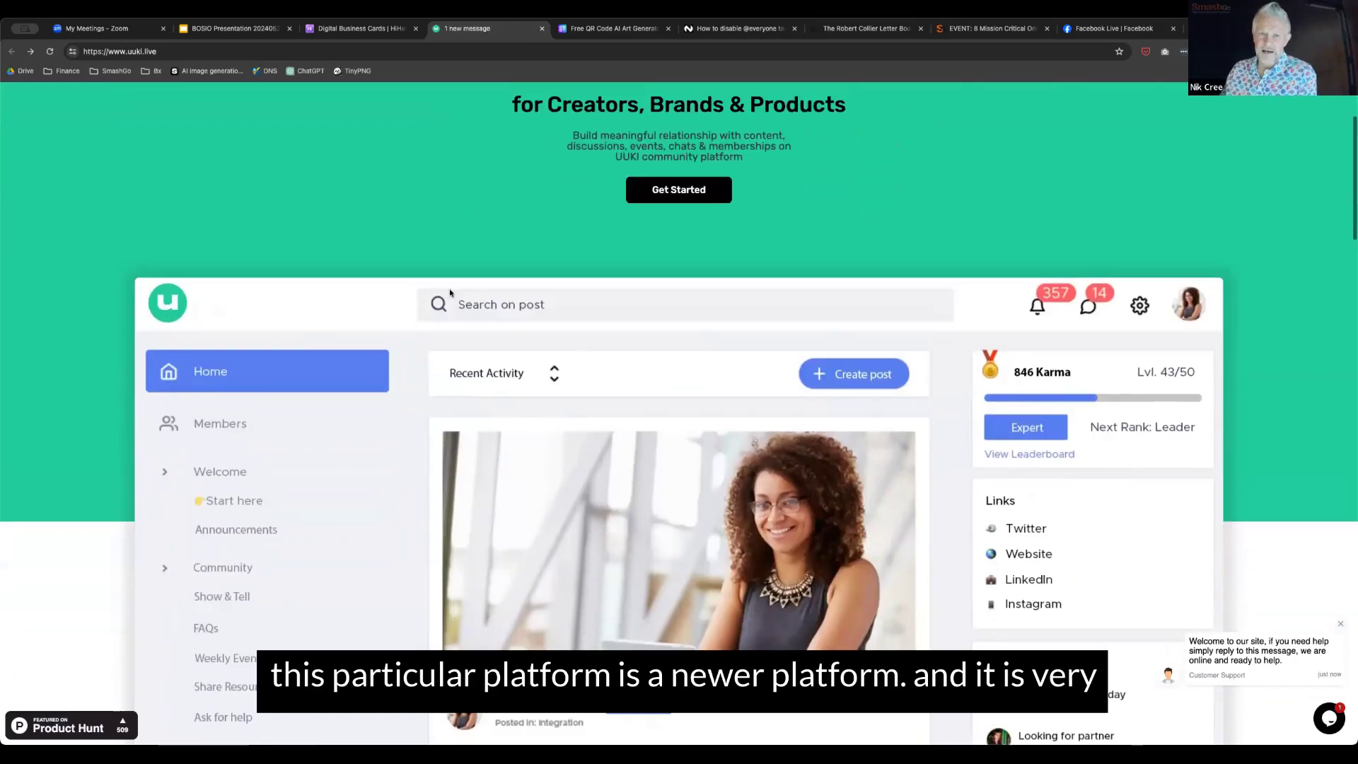
scroll(450, 292, down, 3)
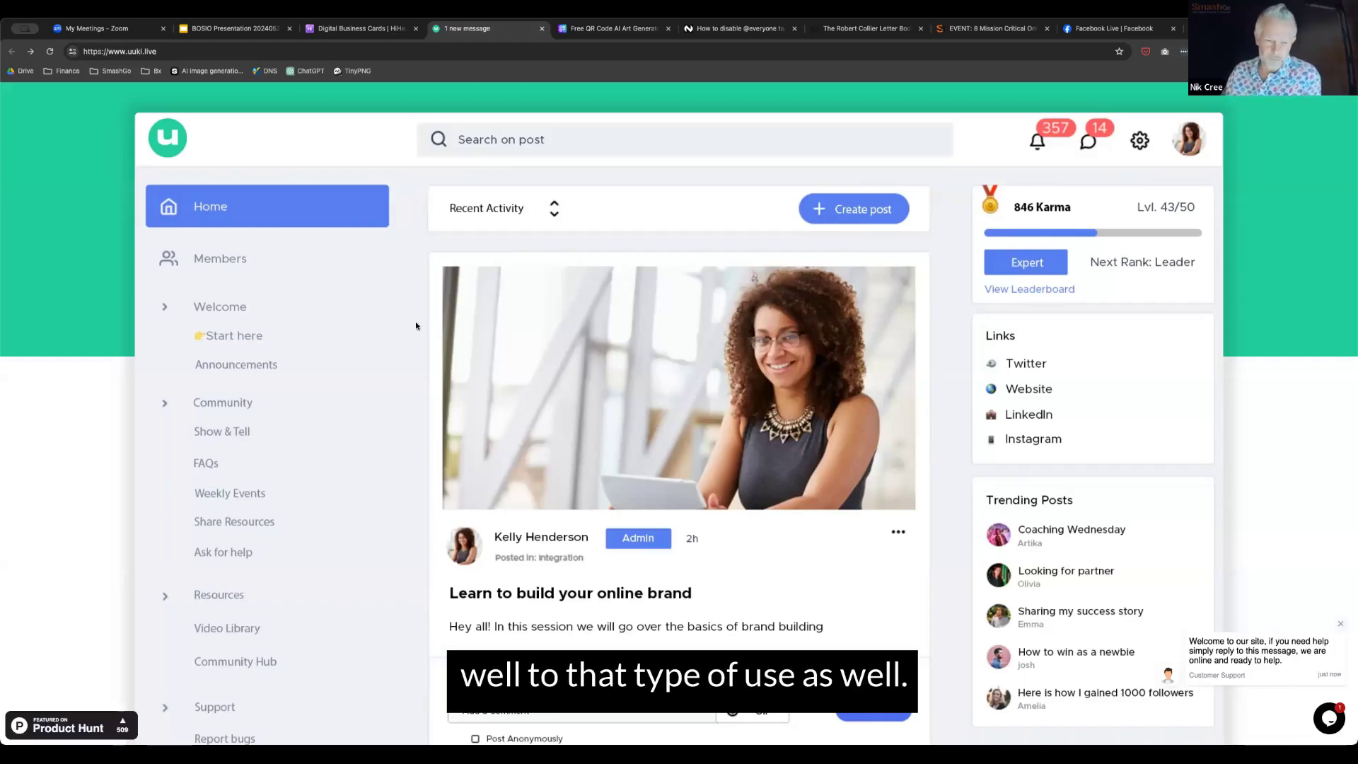
Scroll through UUKI's homepage community feed mockup.
scroll(468, 363, down, 3)
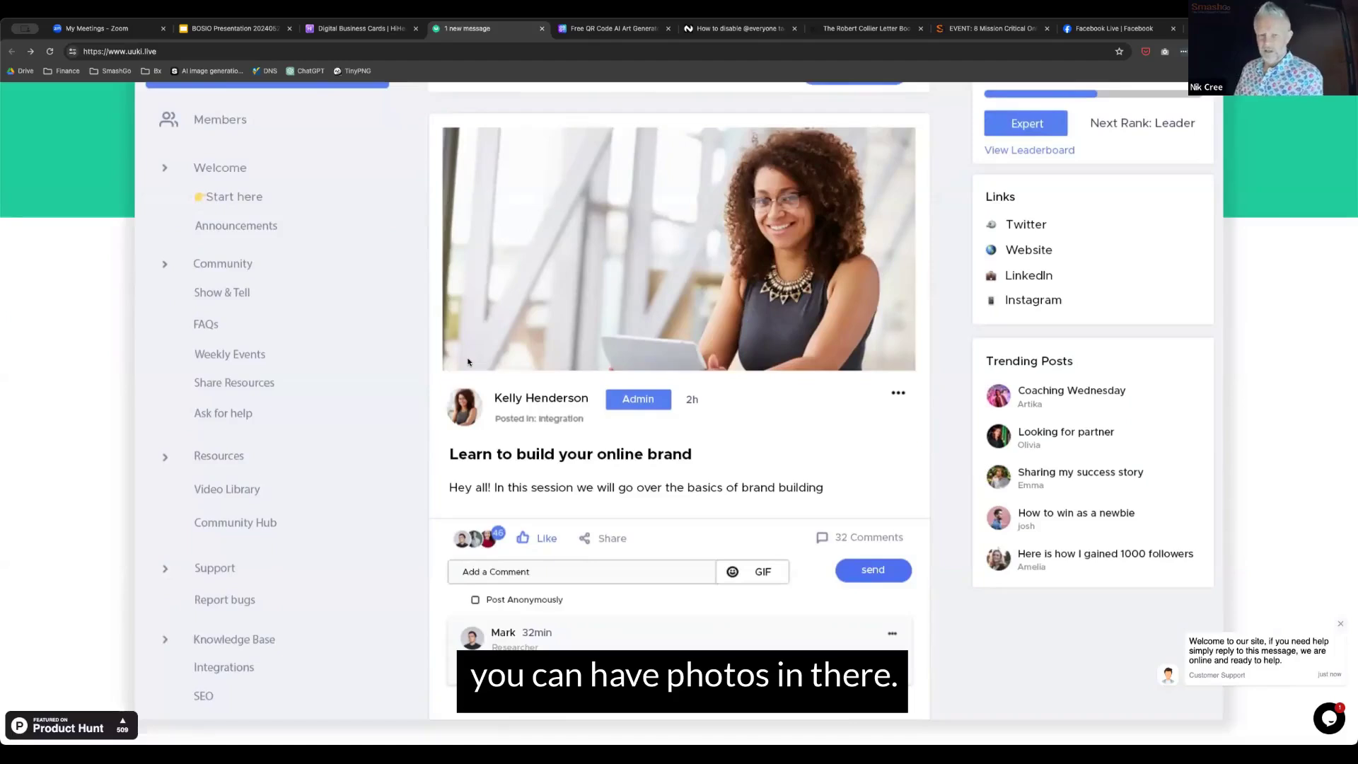
scroll(468, 362, down, 1)
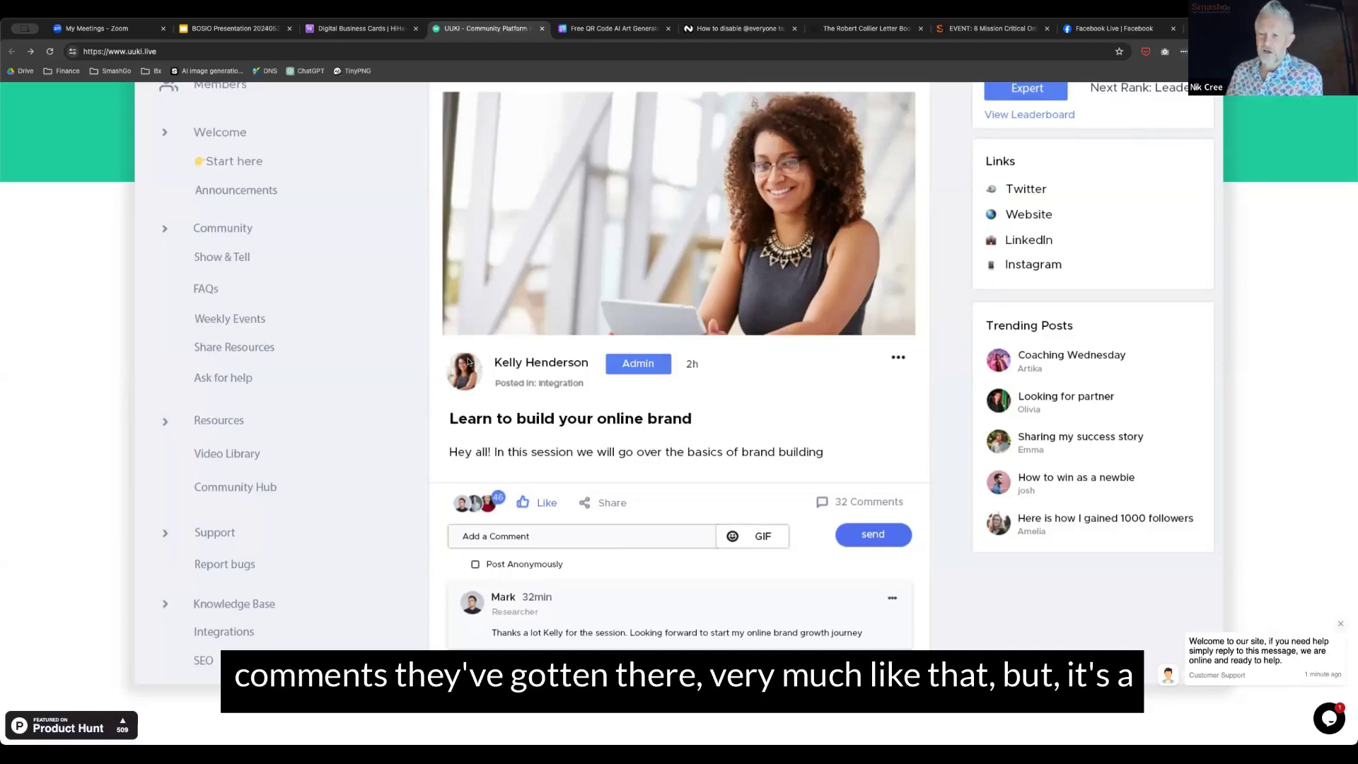
scroll(425, 333, up, 2)
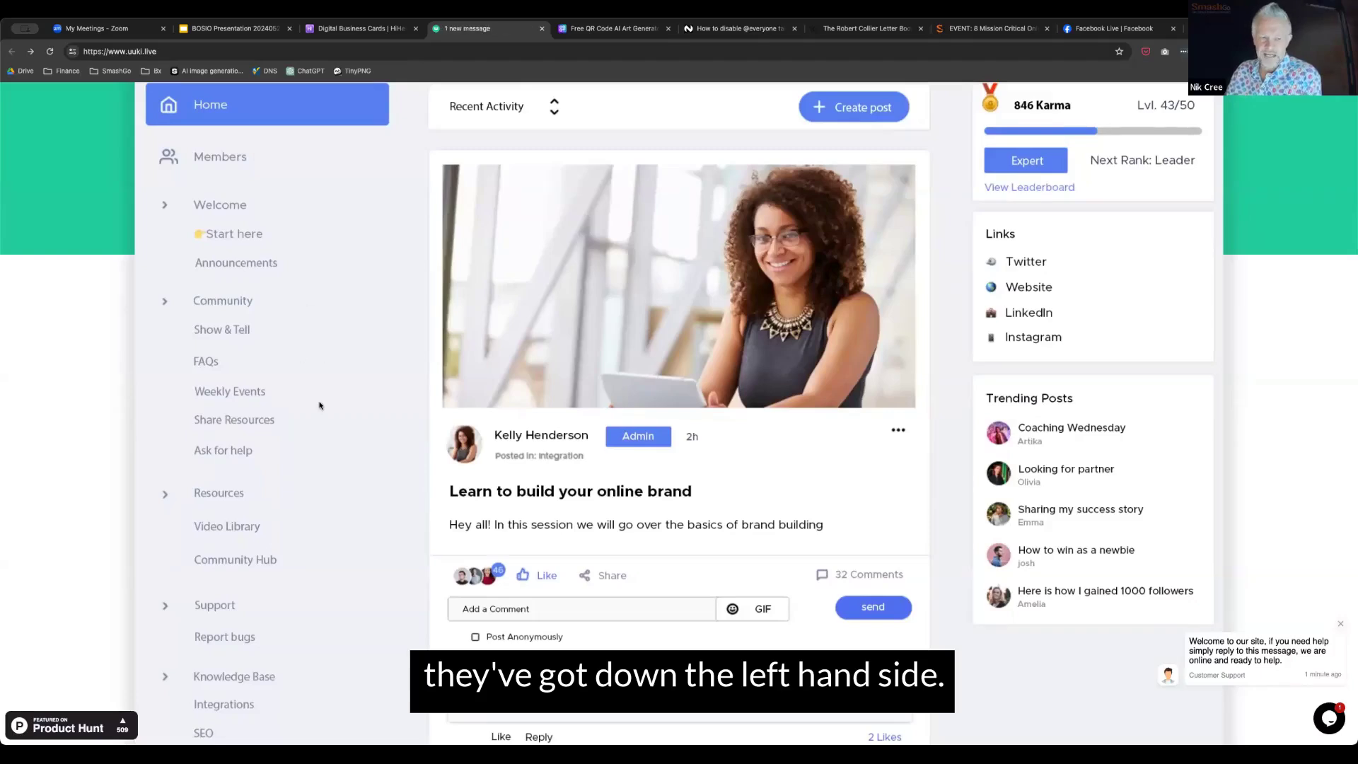
scroll(319, 402, down, 1)
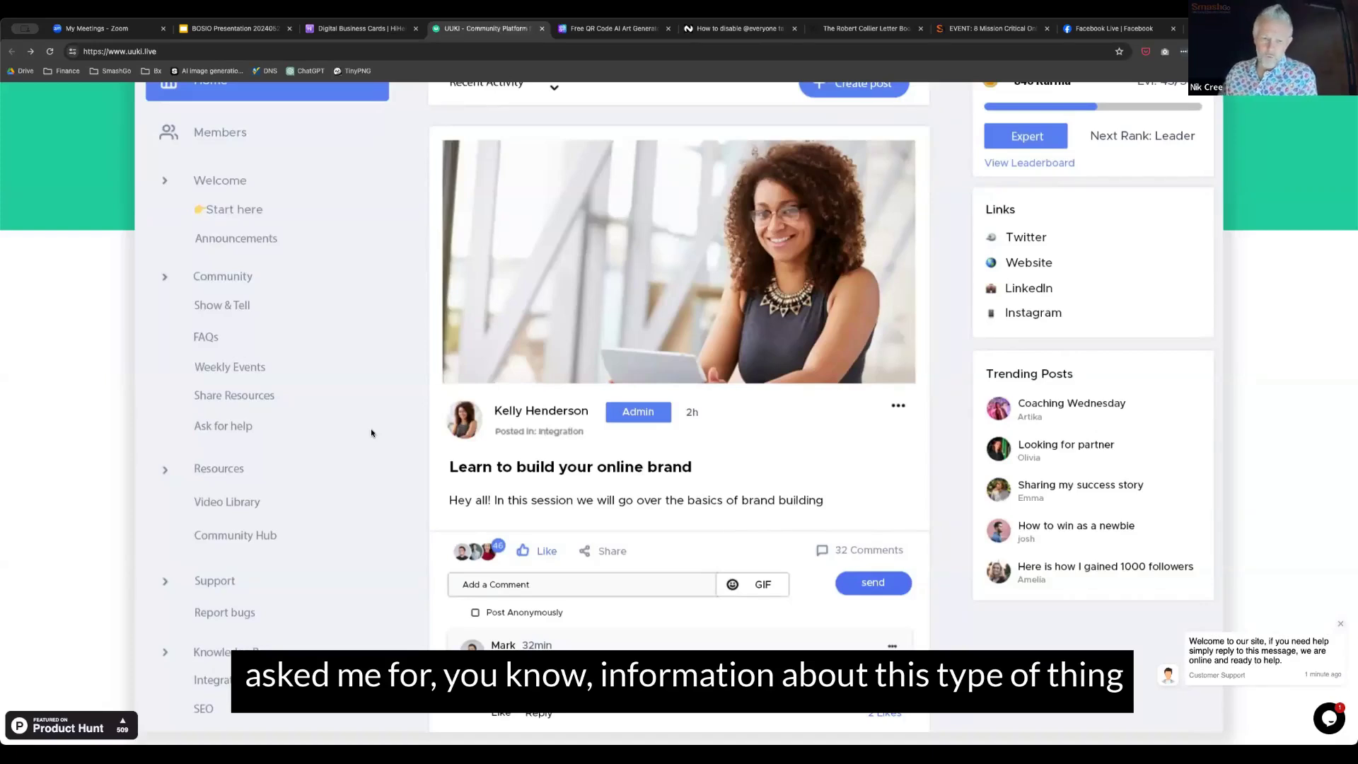
scroll(371, 433, down, 1)
scroll(372, 433, down, 1)
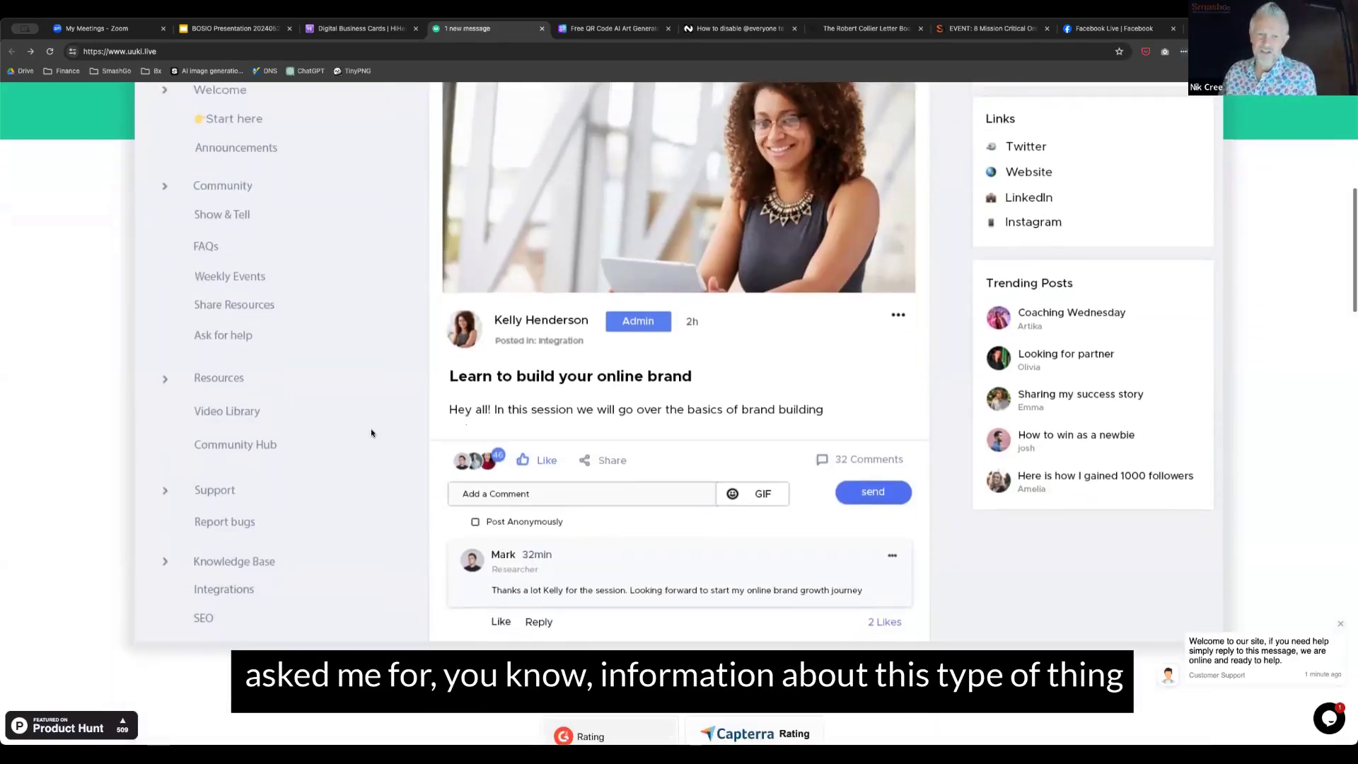
right_click(371, 433)
key(Escape)
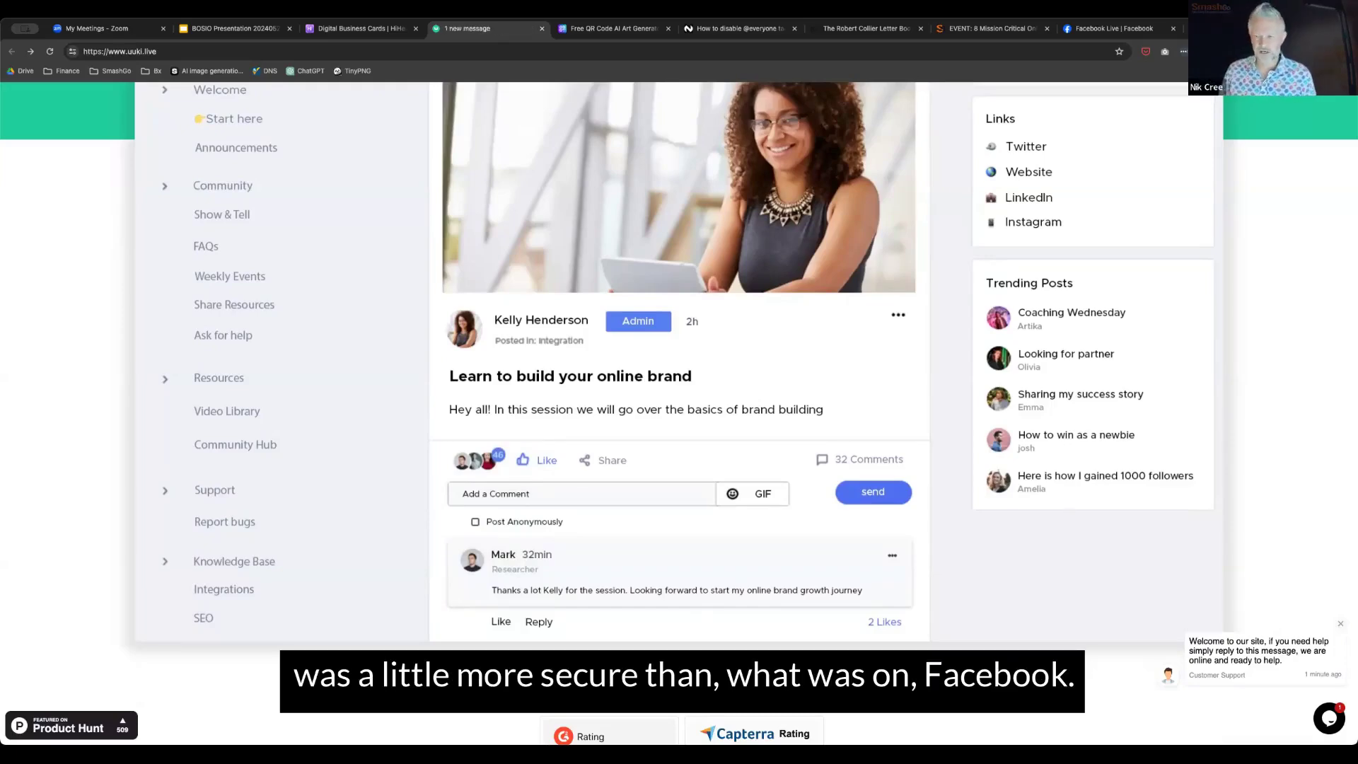
Open UUKI's pricing page from the top navigation.
scroll(679, 414, down, 10)
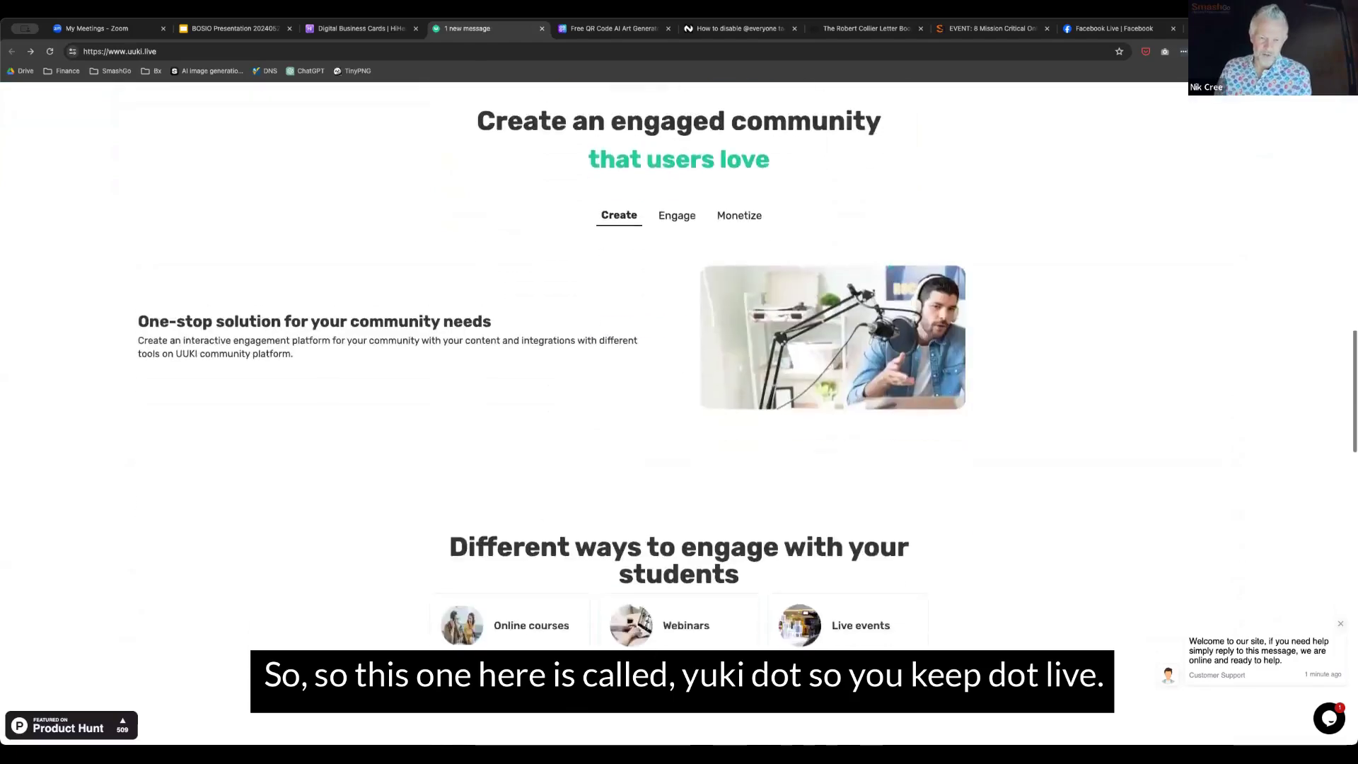
scroll(698, 102, up, 10)
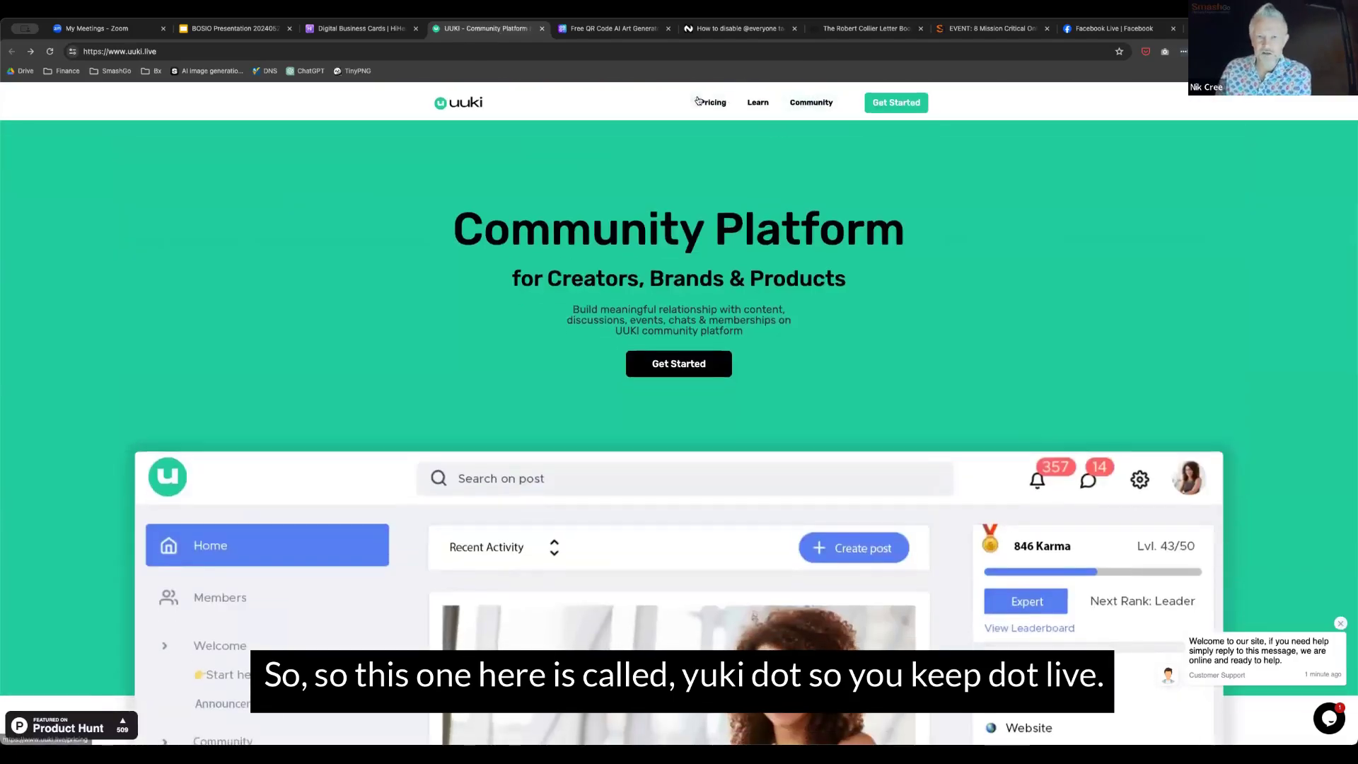
click(712, 103)
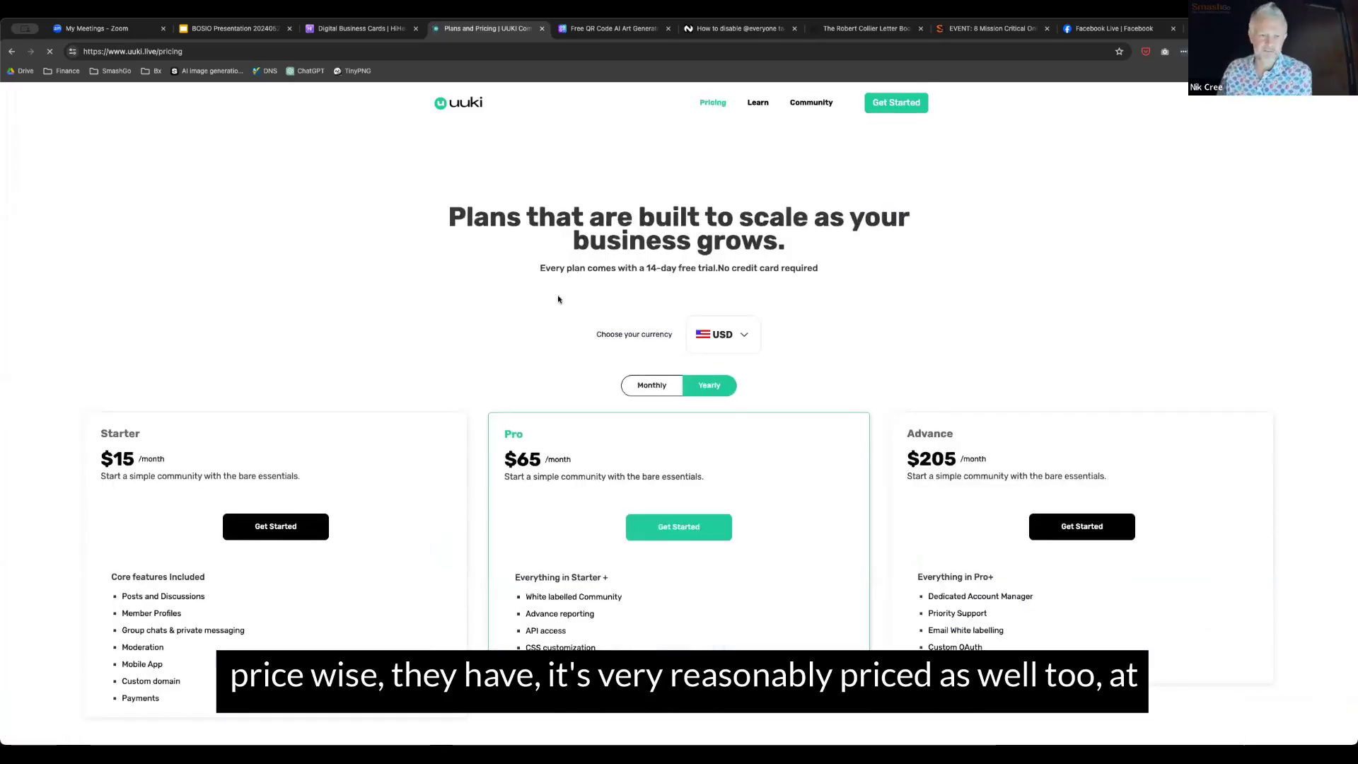
Review the Starter $15, Pro $65 and Advance $205 plans, then go back to the homepage.
scroll(480, 298, down, 1)
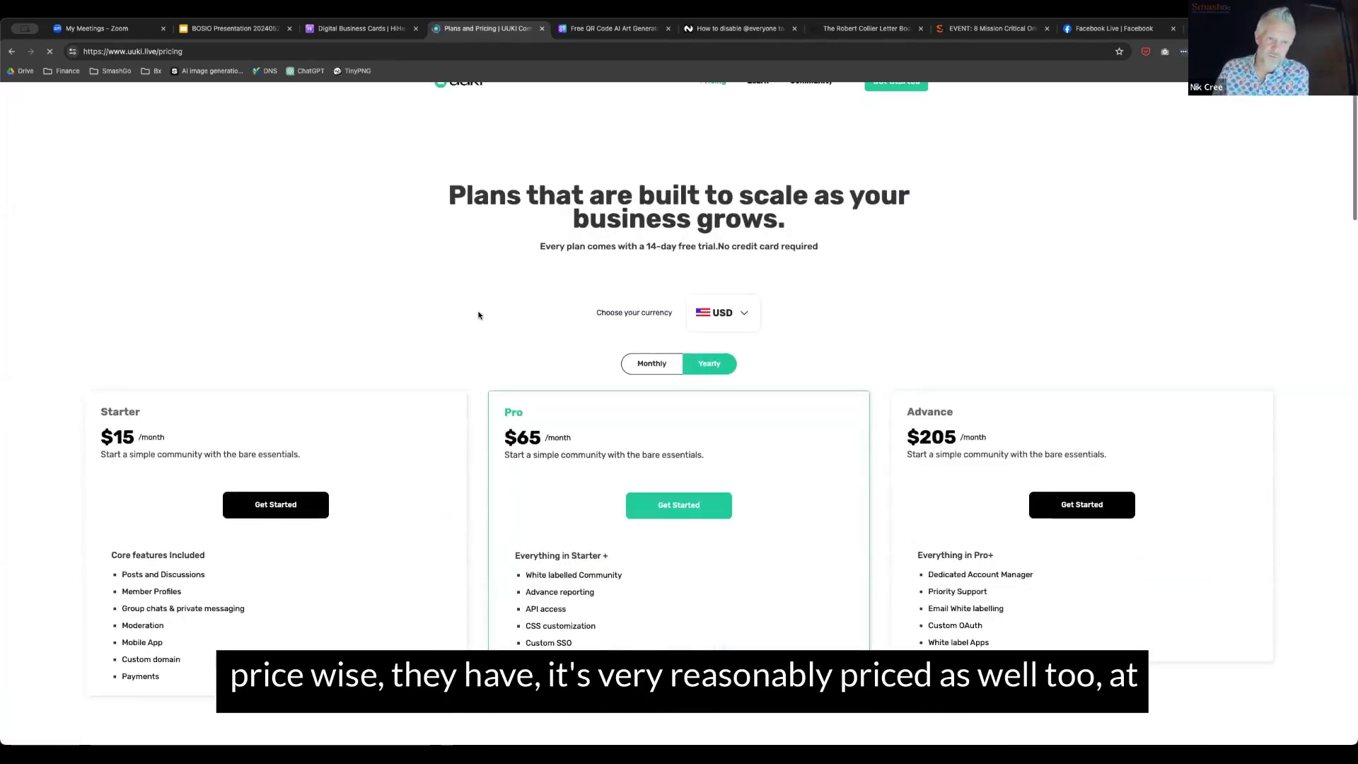
scroll(478, 315, down, 2)
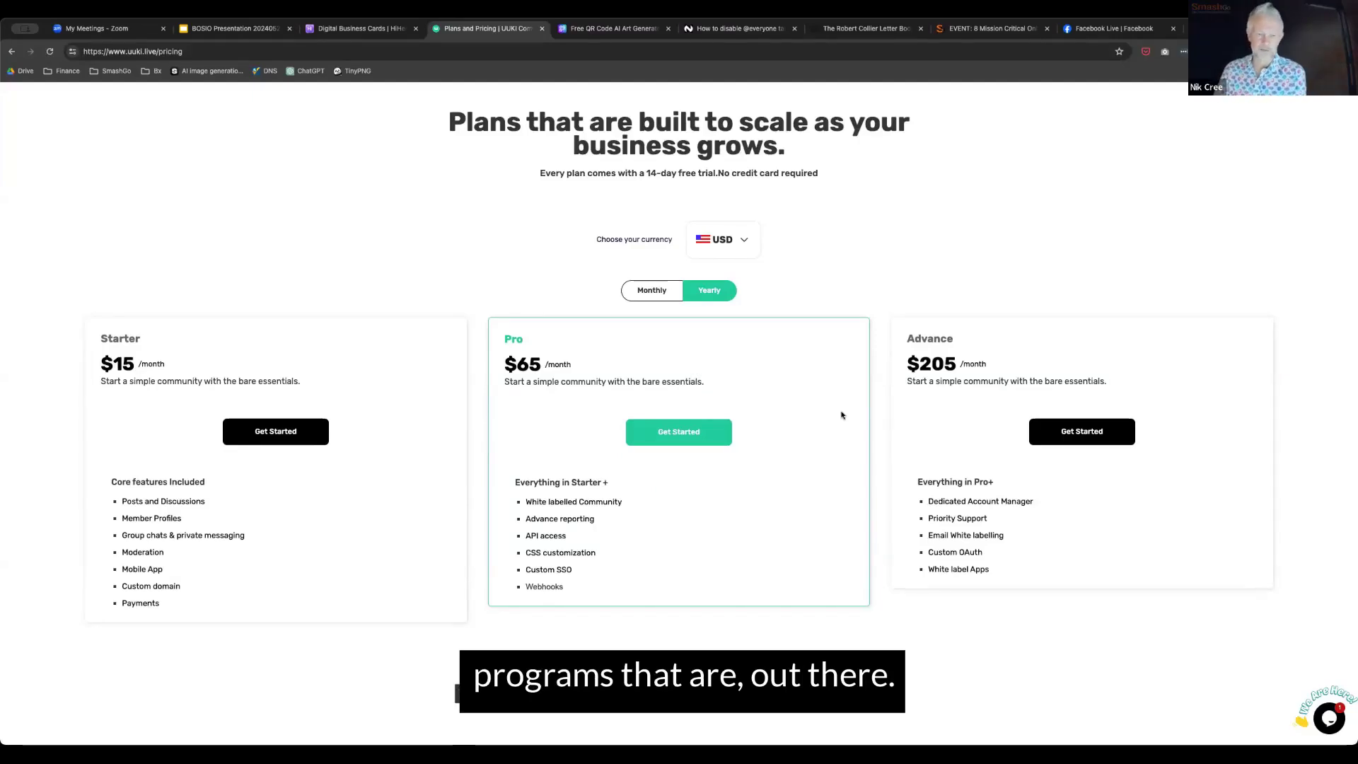
scroll(842, 415, down, 3)
scroll(839, 413, up, 5)
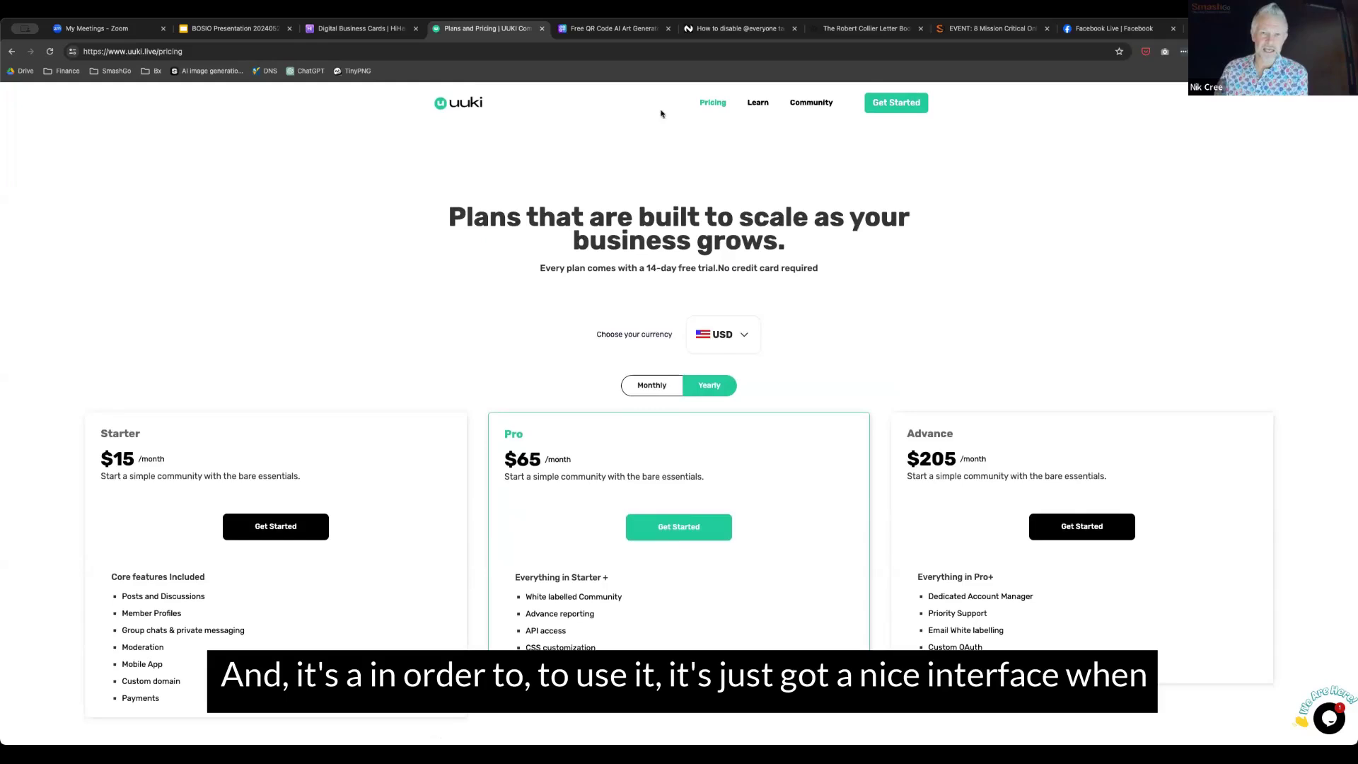
click(12, 52)
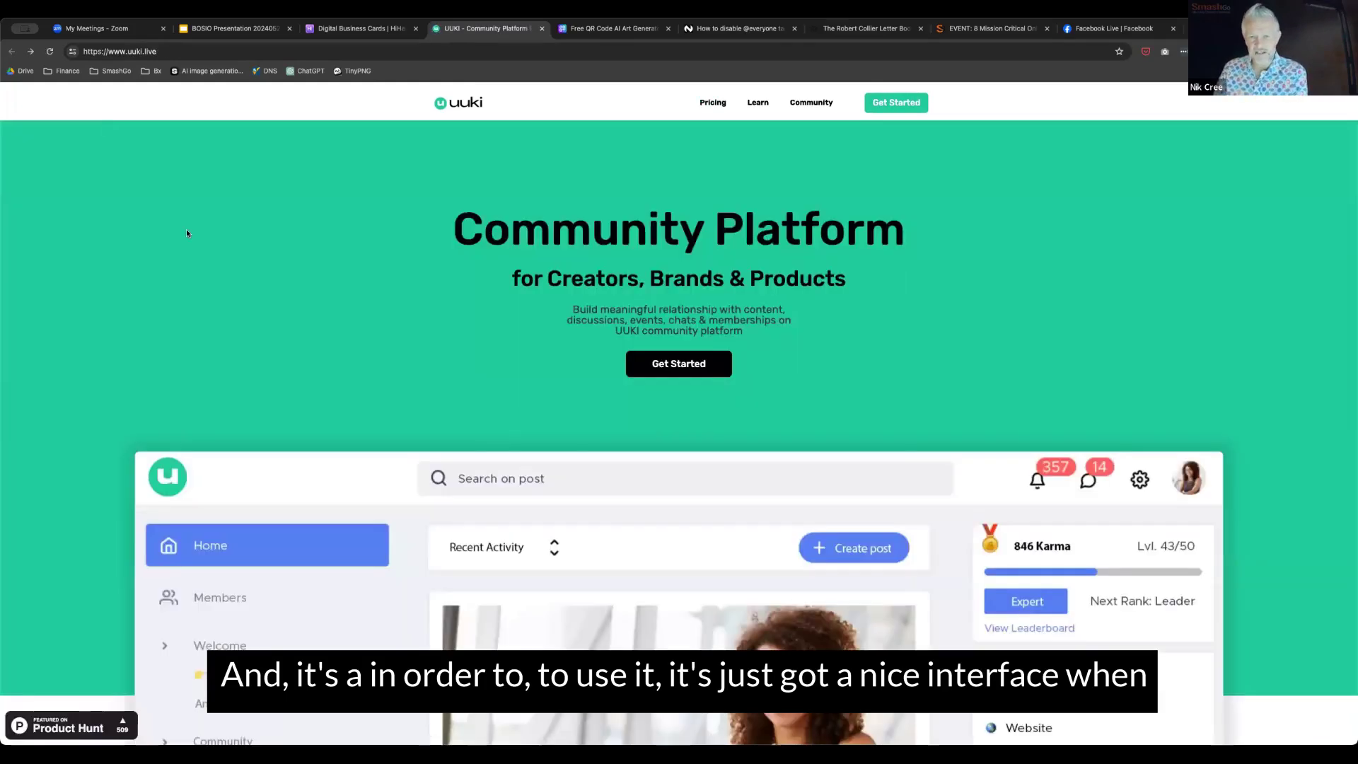
scroll(481, 362, down, 1)
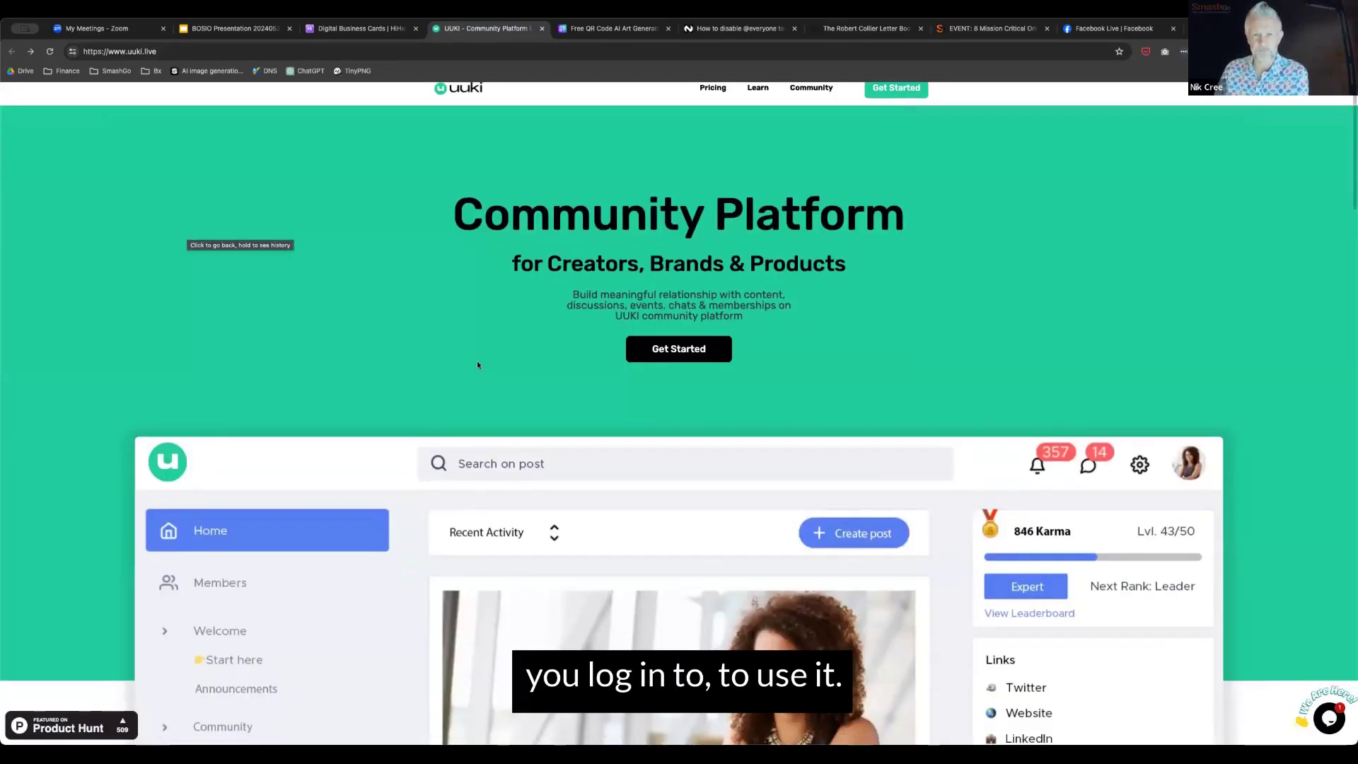
scroll(468, 362, up, 1)
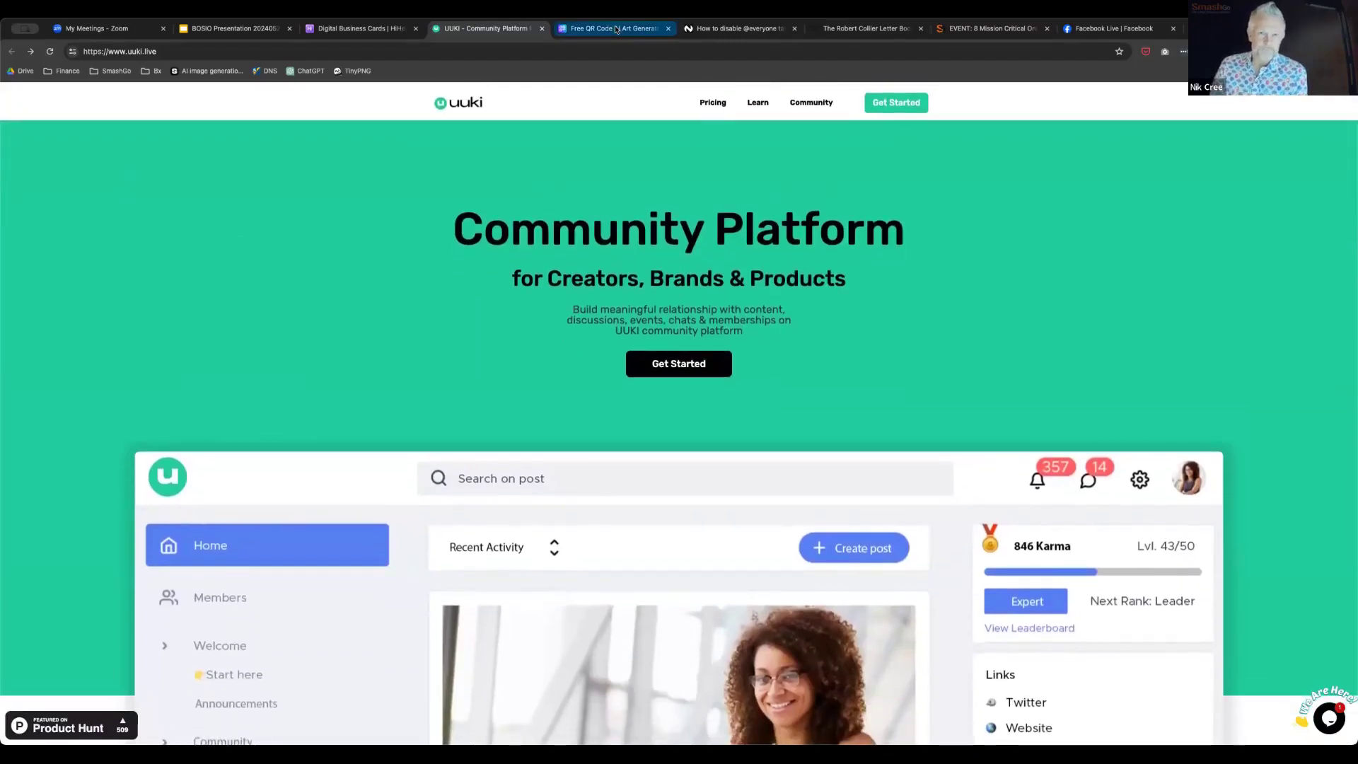
Switch to QR Code AI and select the URL field of the Create a QR Code form.
click(616, 30)
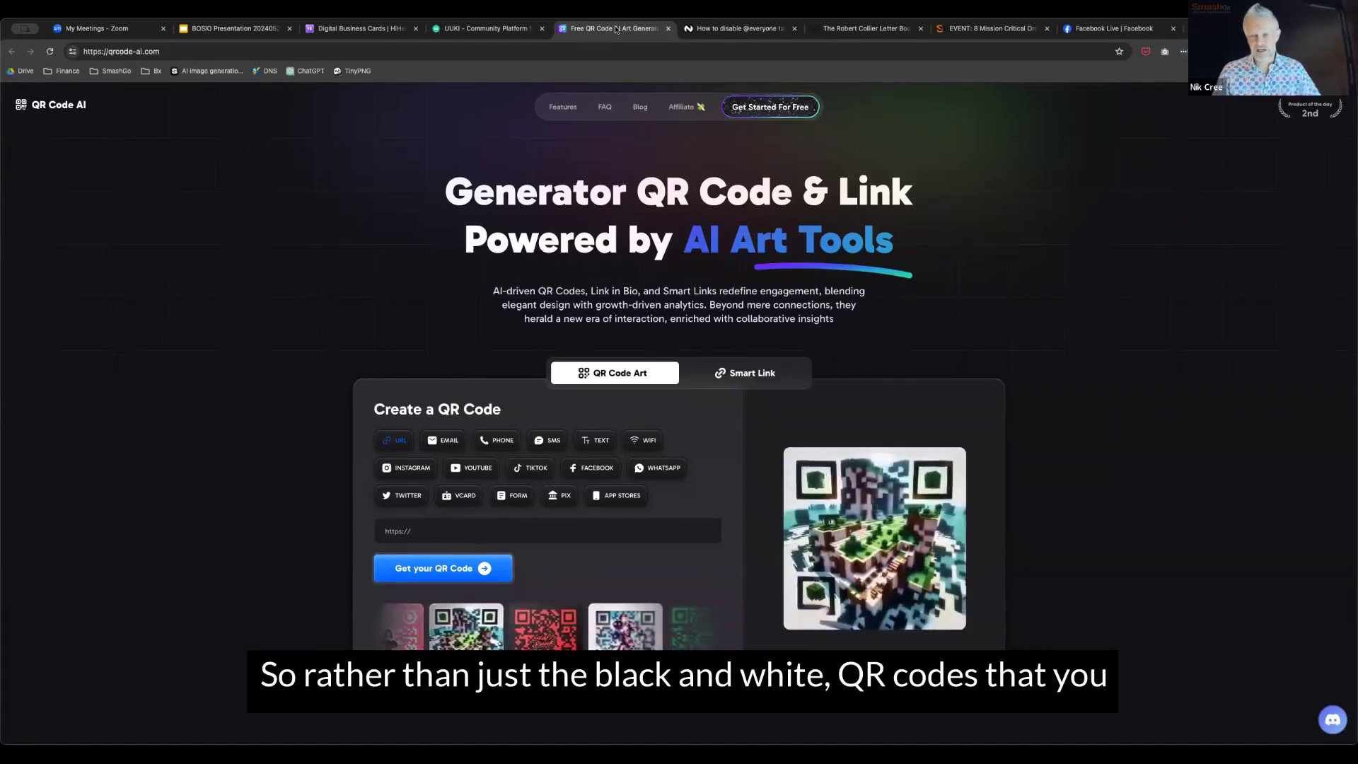
scroll(750, 451, down, 2)
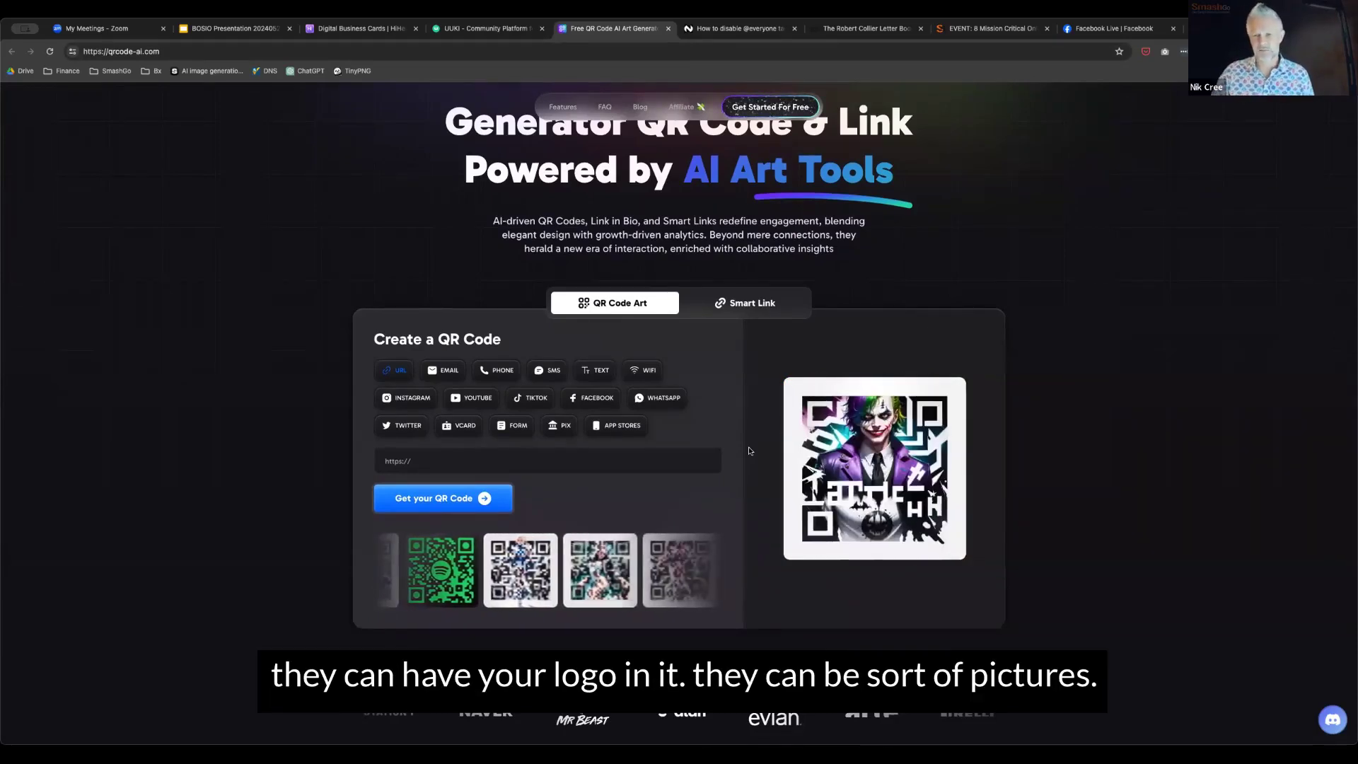
scroll(660, 531, down, 1)
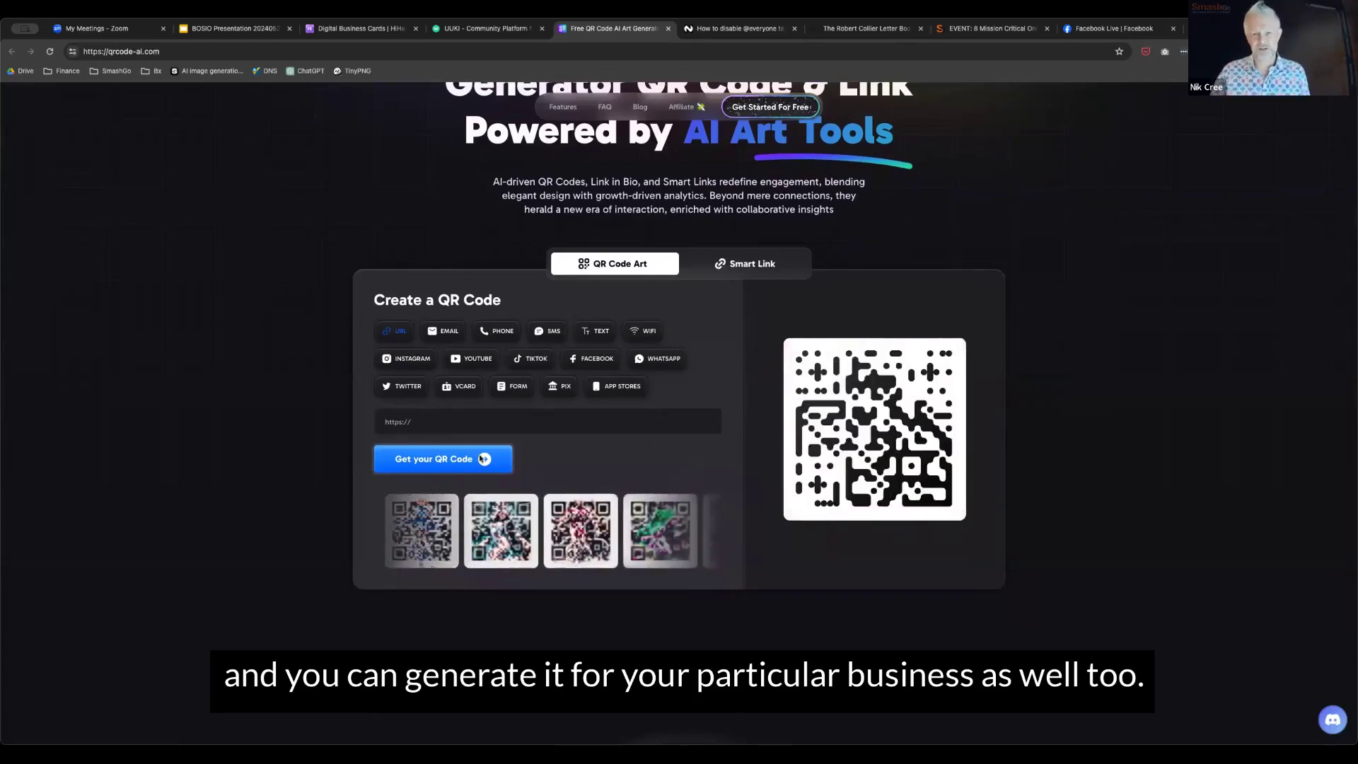
click(416, 421)
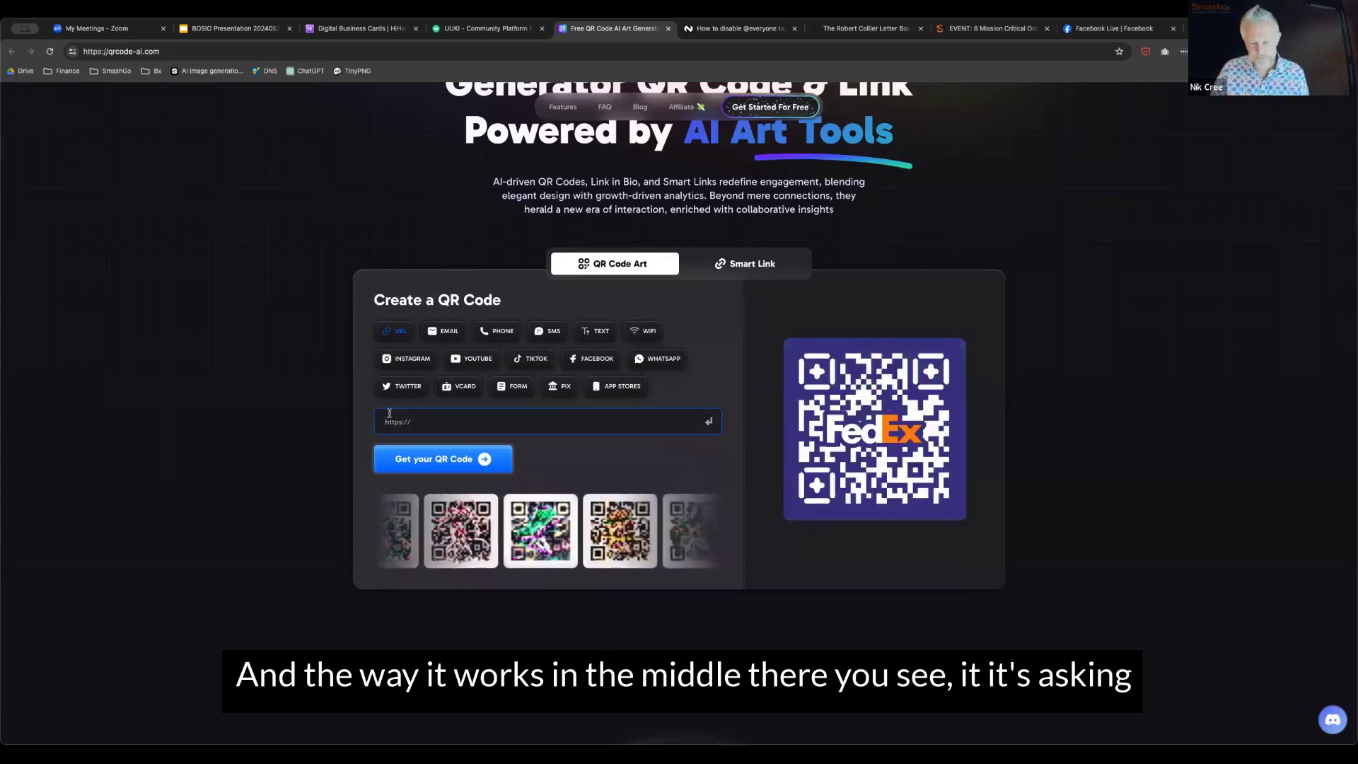
scroll(439, 411, down, 1)
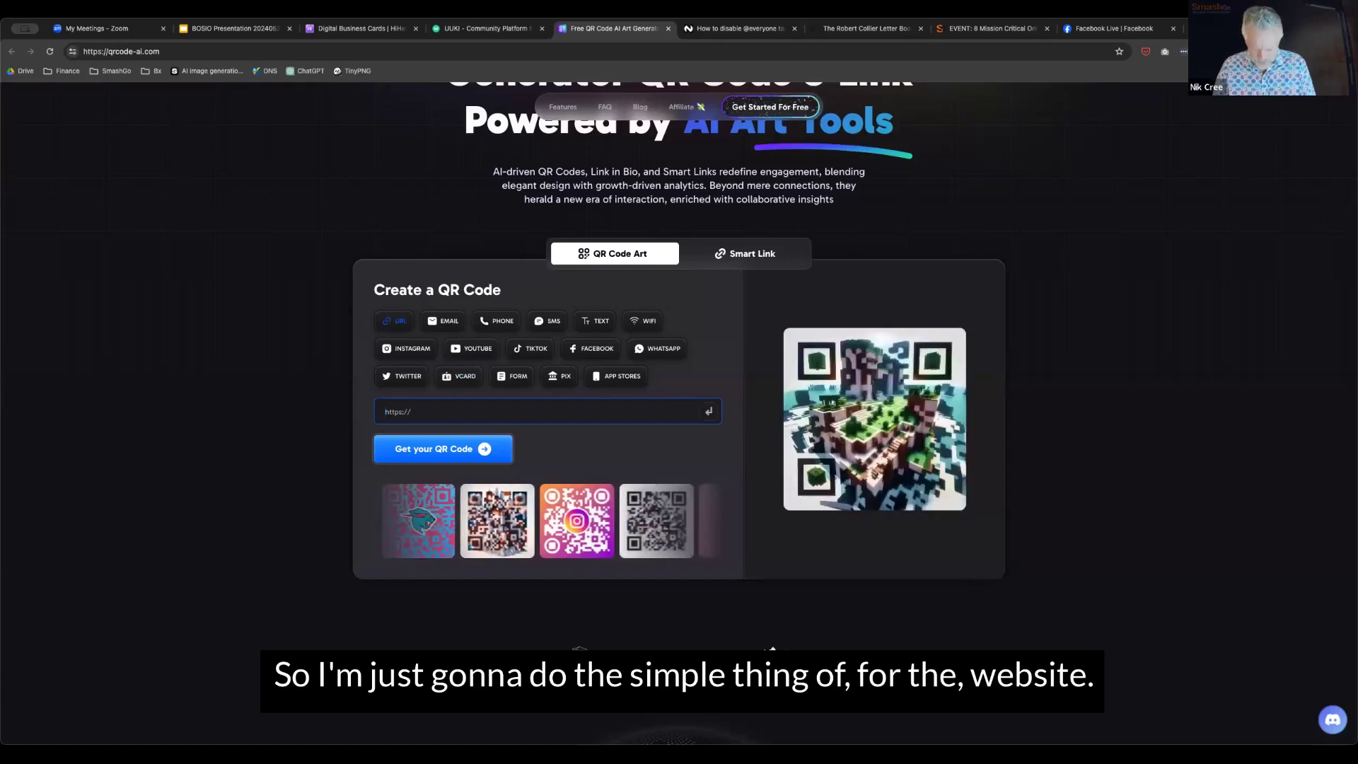
text(httpo)
key(BackSpace)
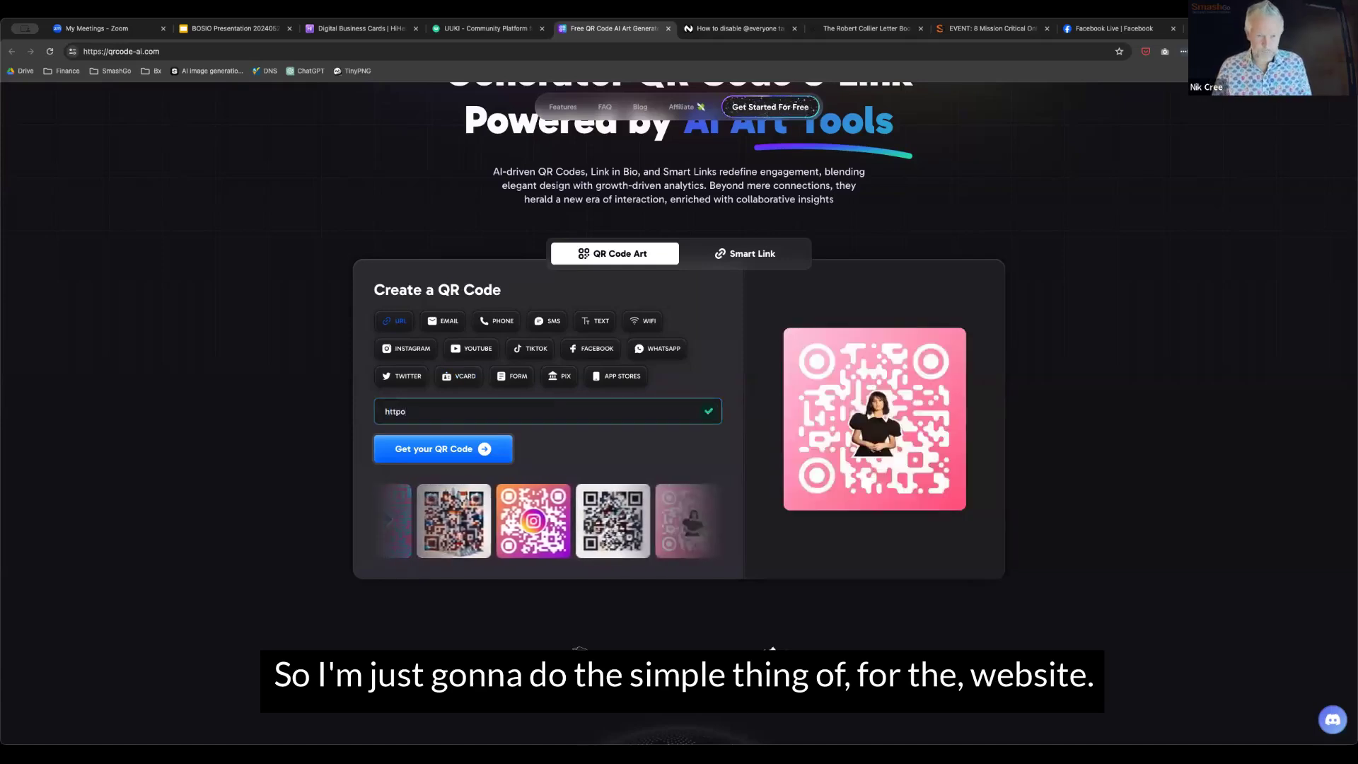
text(s:)
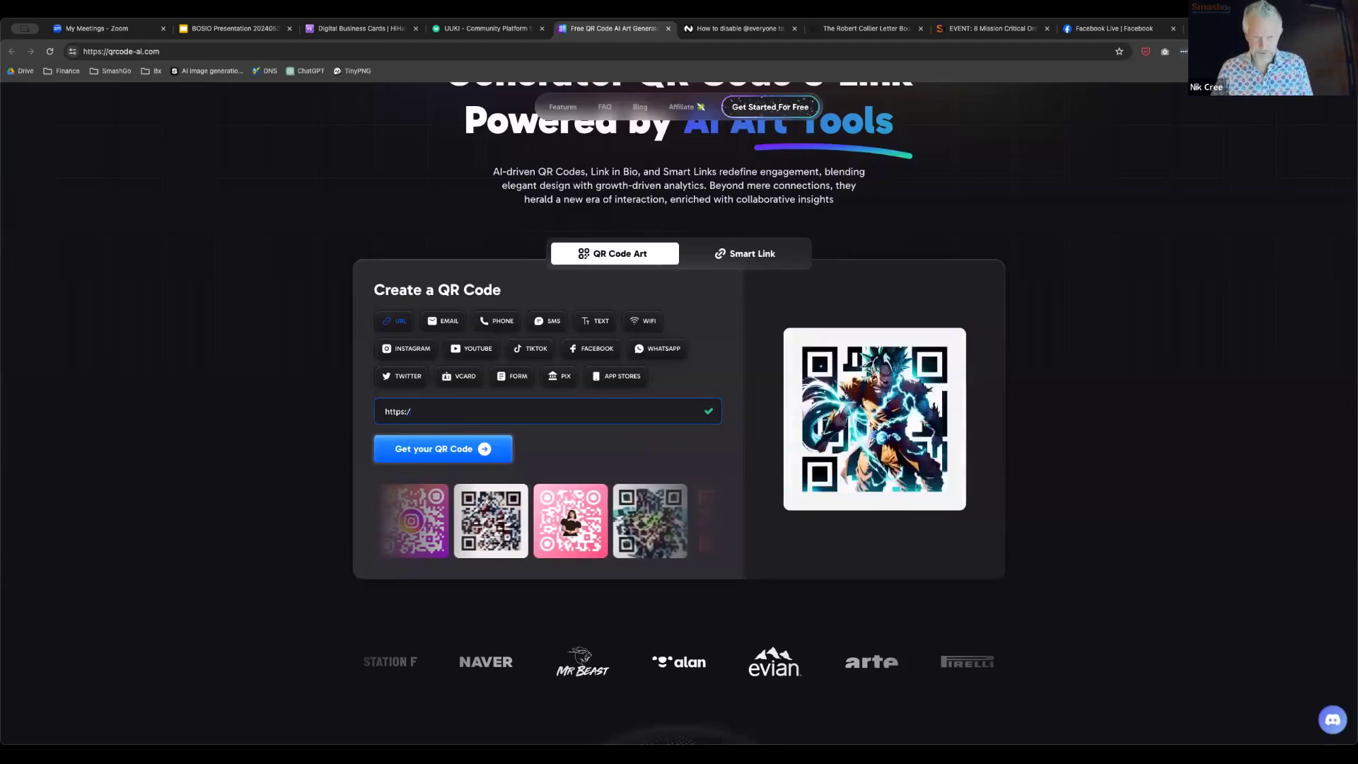
text(/smas)
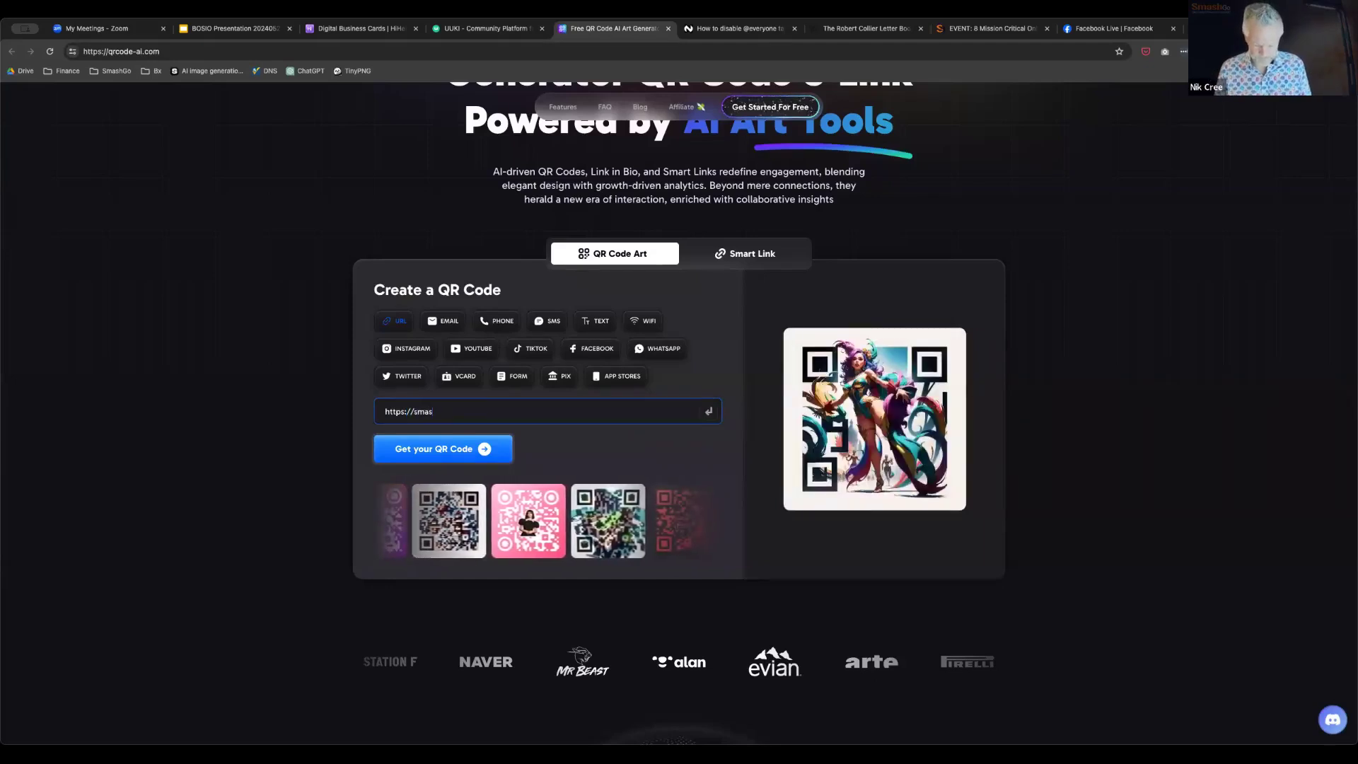
text(hgo.co)
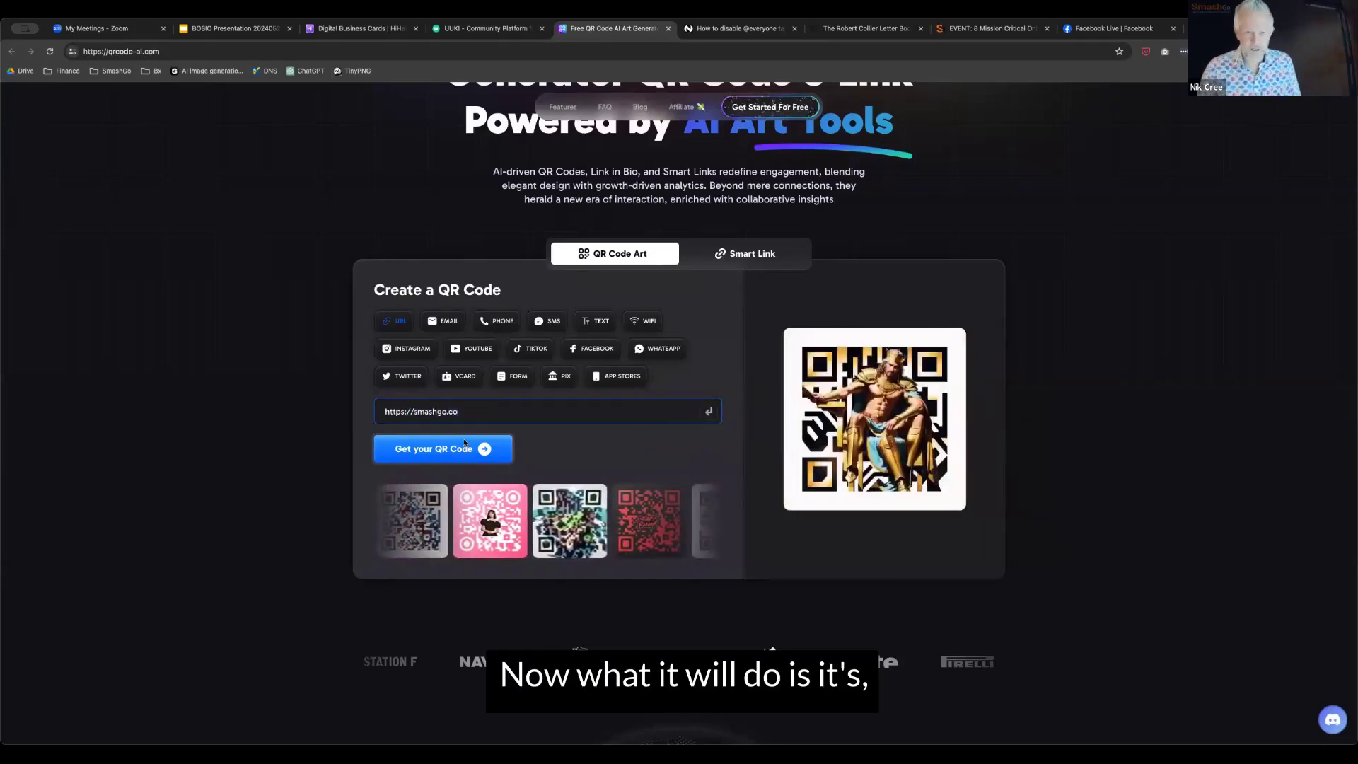
click(464, 447)
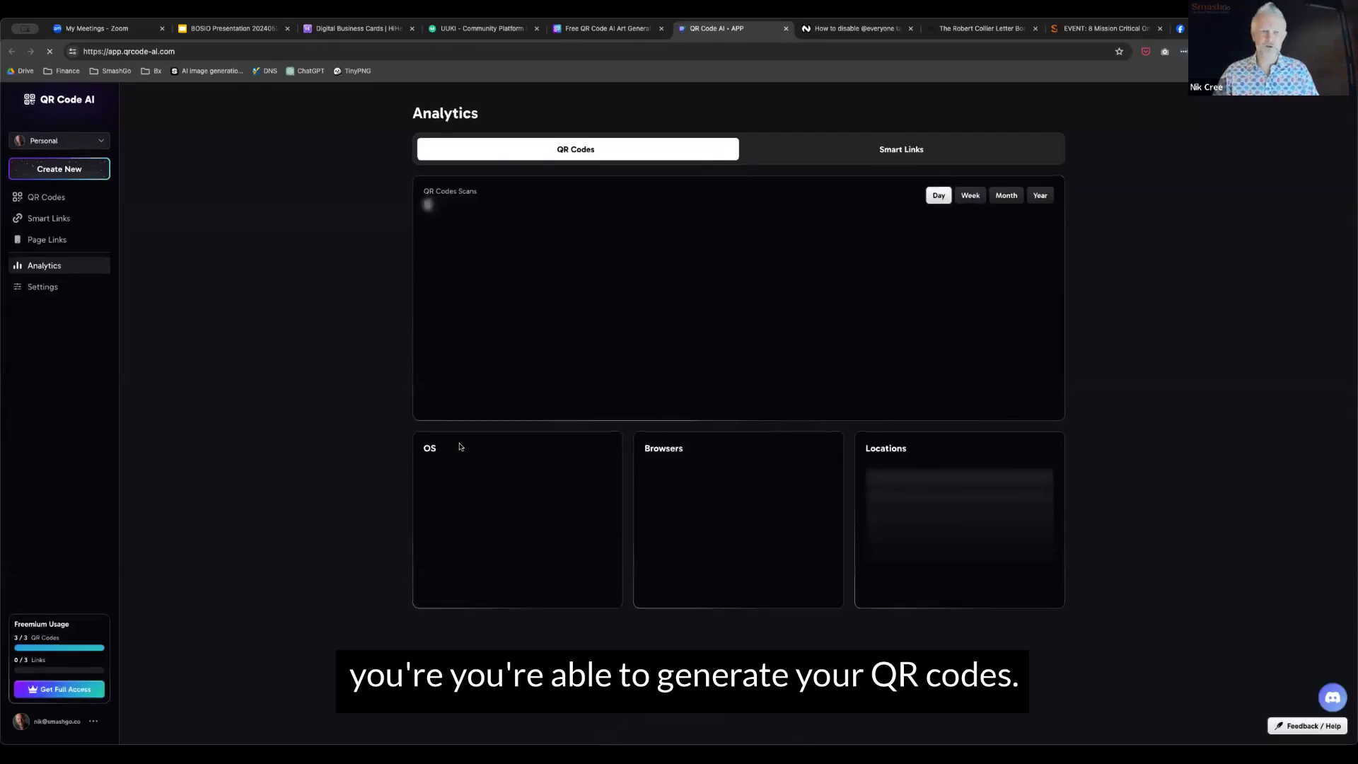
Open the QR Codes page from the sidebar to list the saved codes.
click(52, 198)
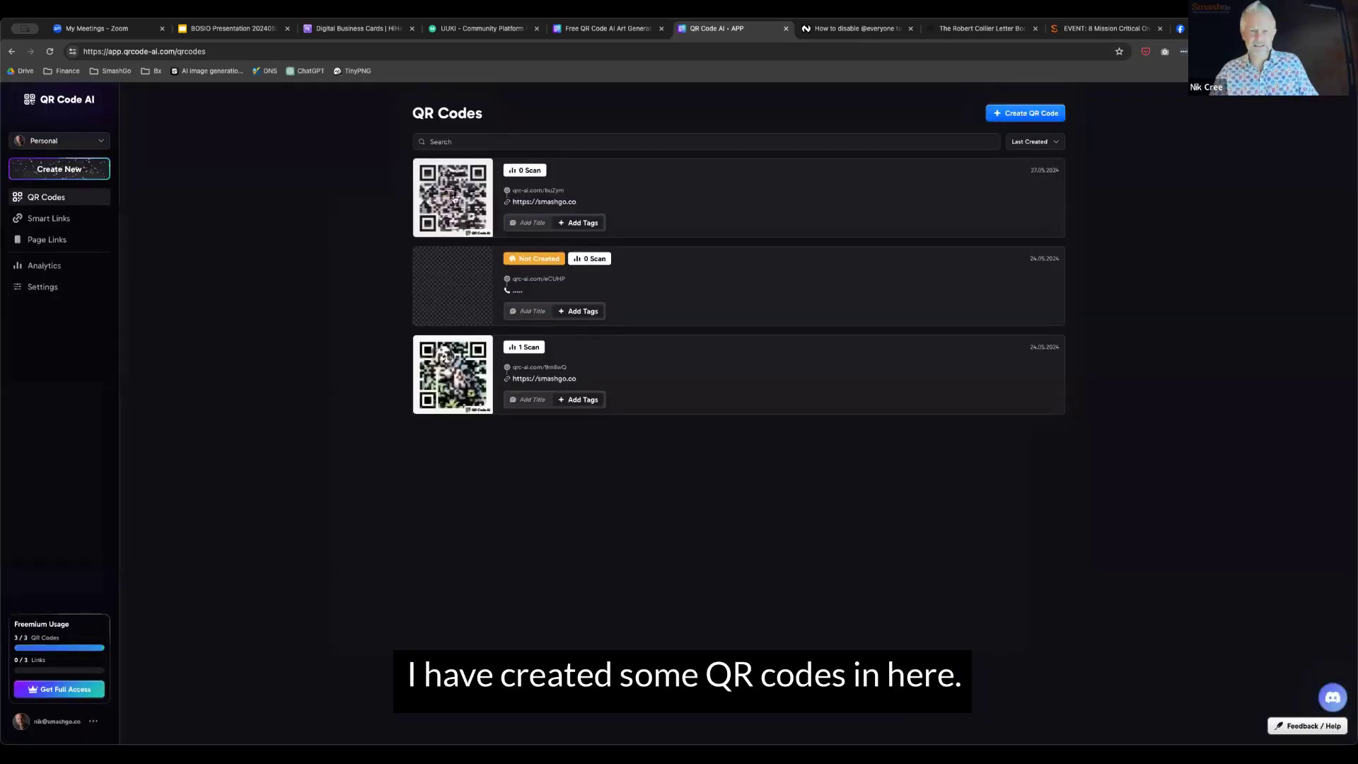
Show the 1-scan qrc-ai.com/9m8wQ code's details, zooming to 300% then back to normal size.
click(455, 198)
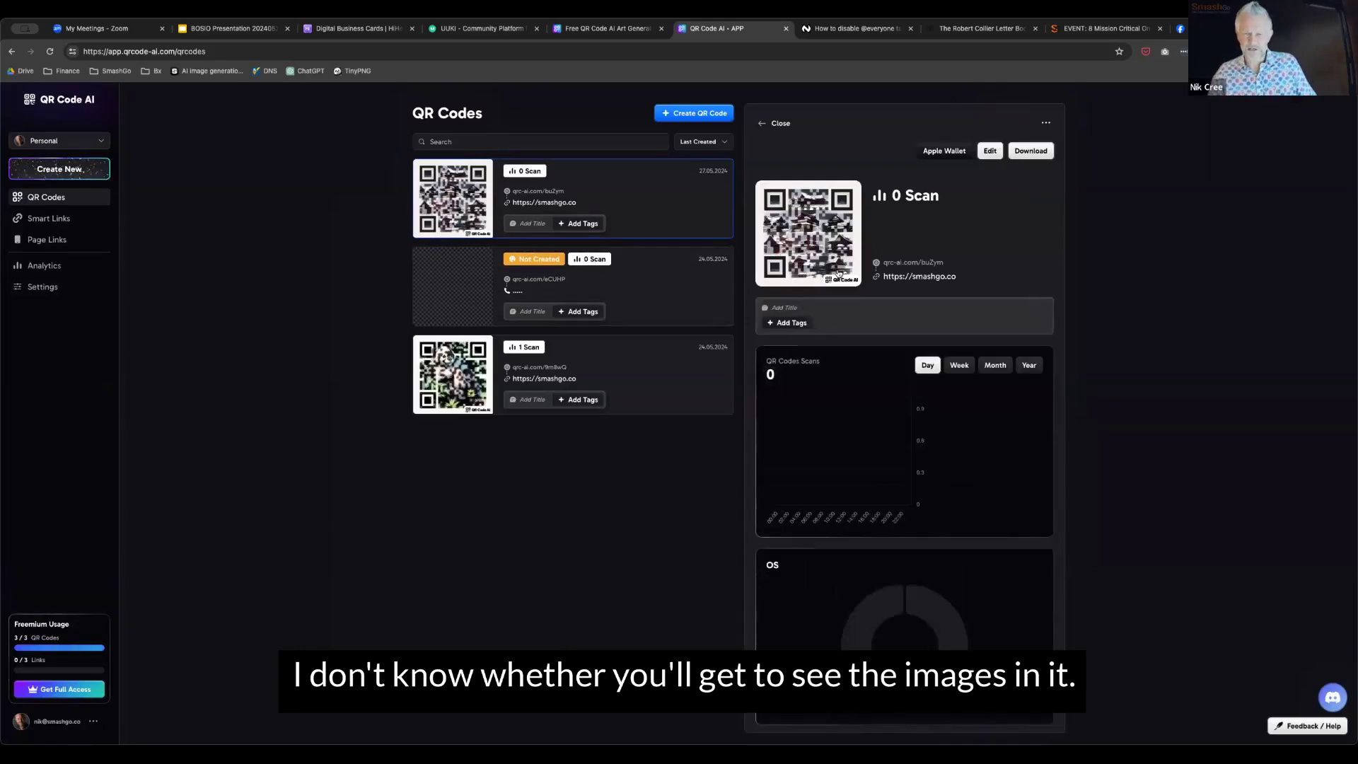
click(463, 369)
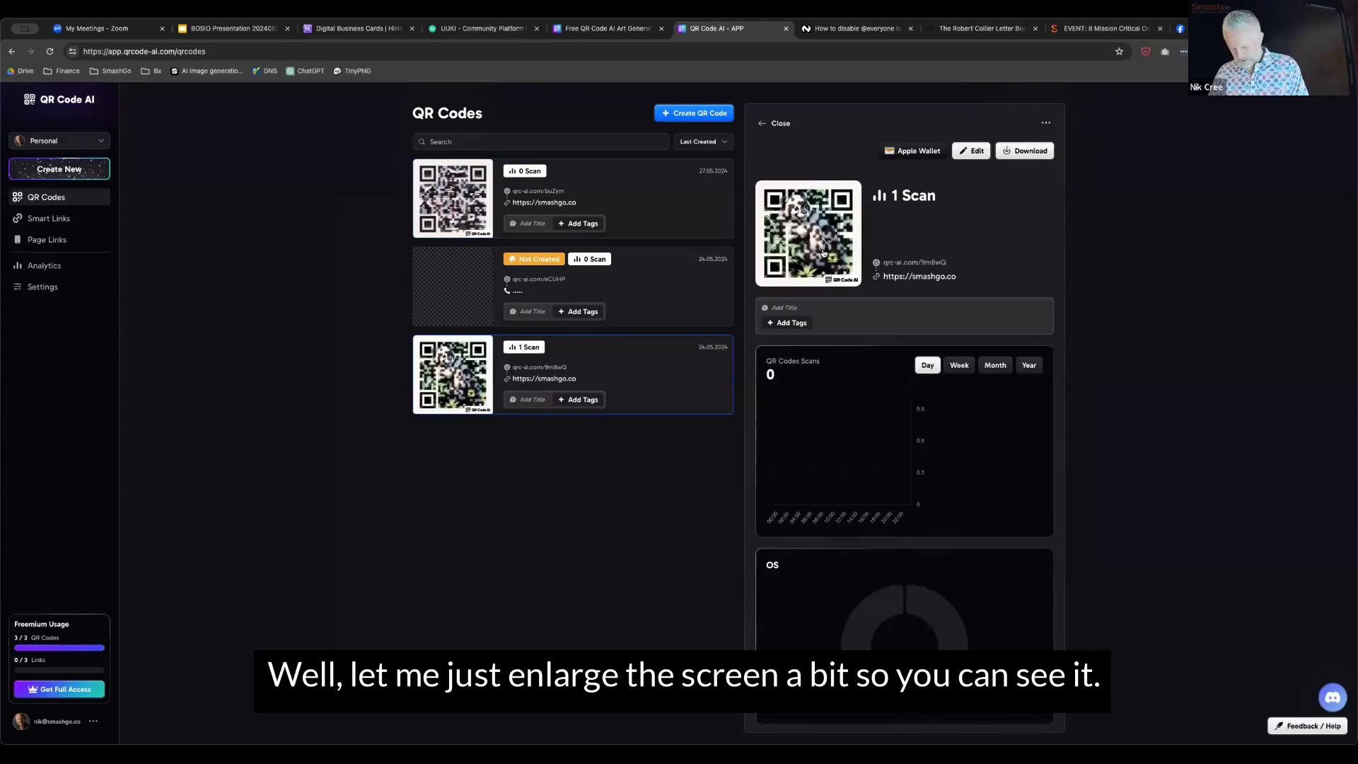
key(ctrl+plus)
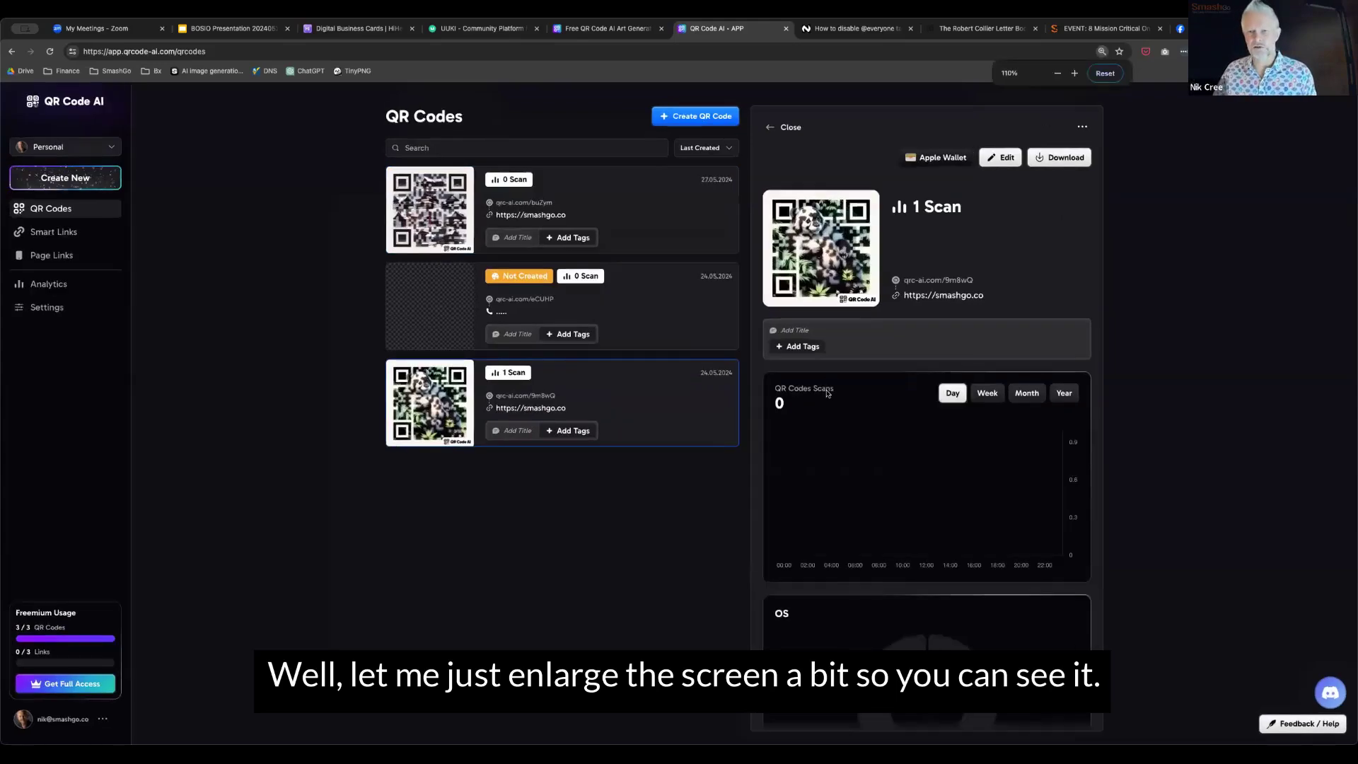
key(ctrl+plus)
key(ctrl+plus)
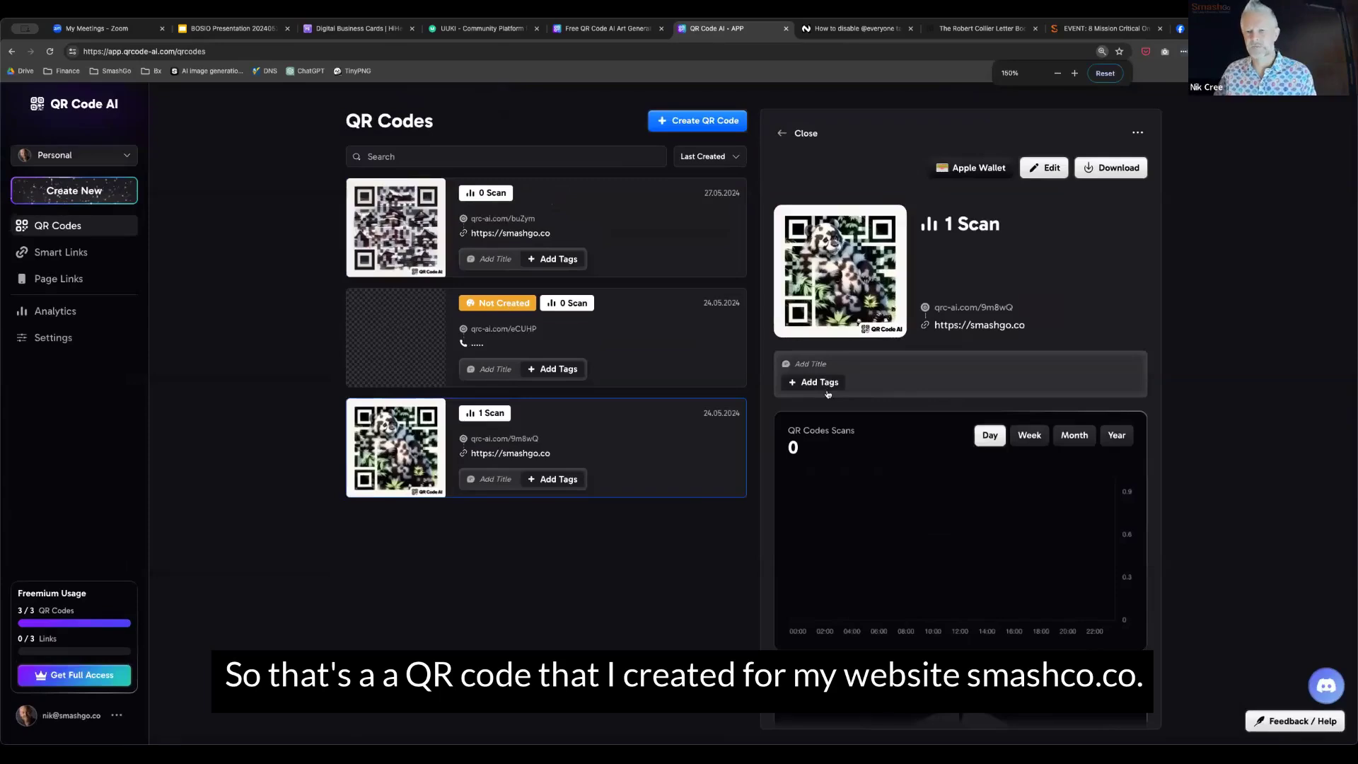
key(ctrl+plus)
key(ctrl+plus)
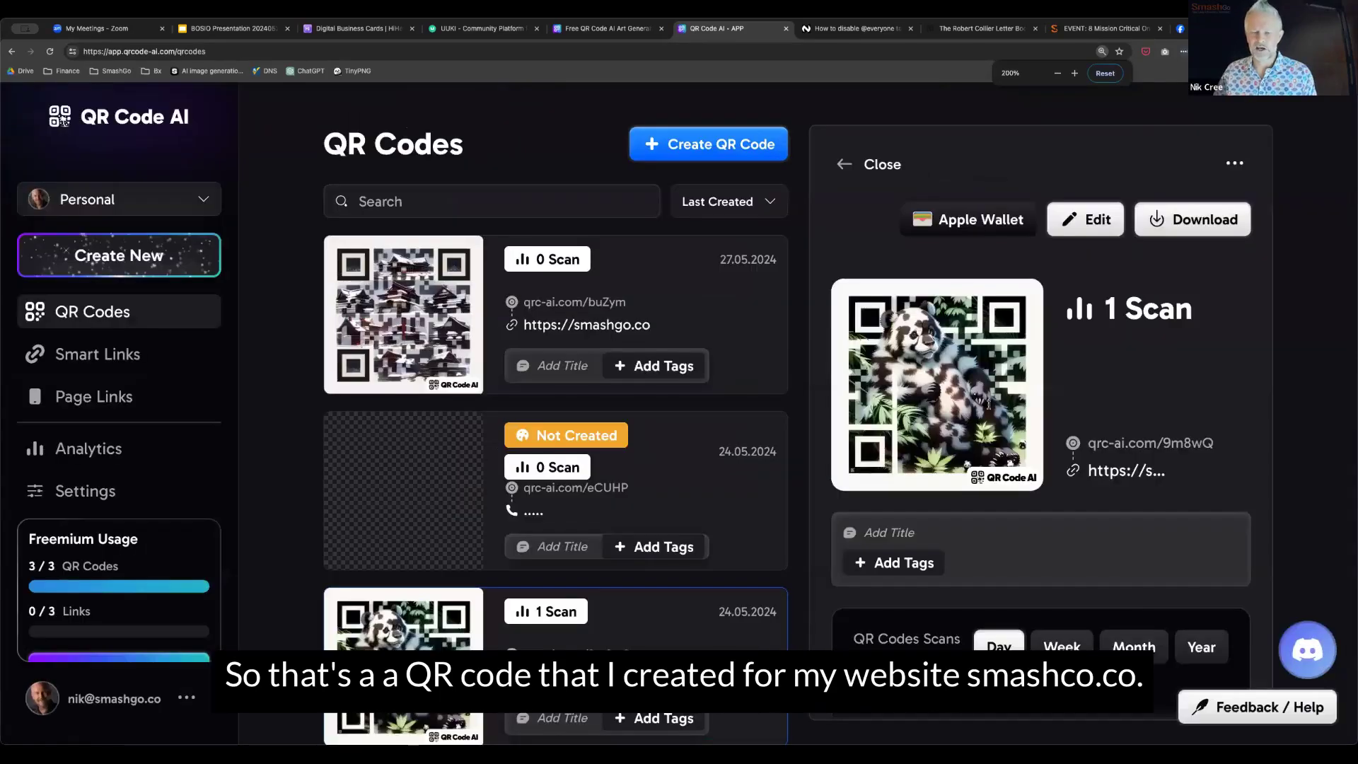
key(ctrl+plus)
scroll(974, 425, down, 1)
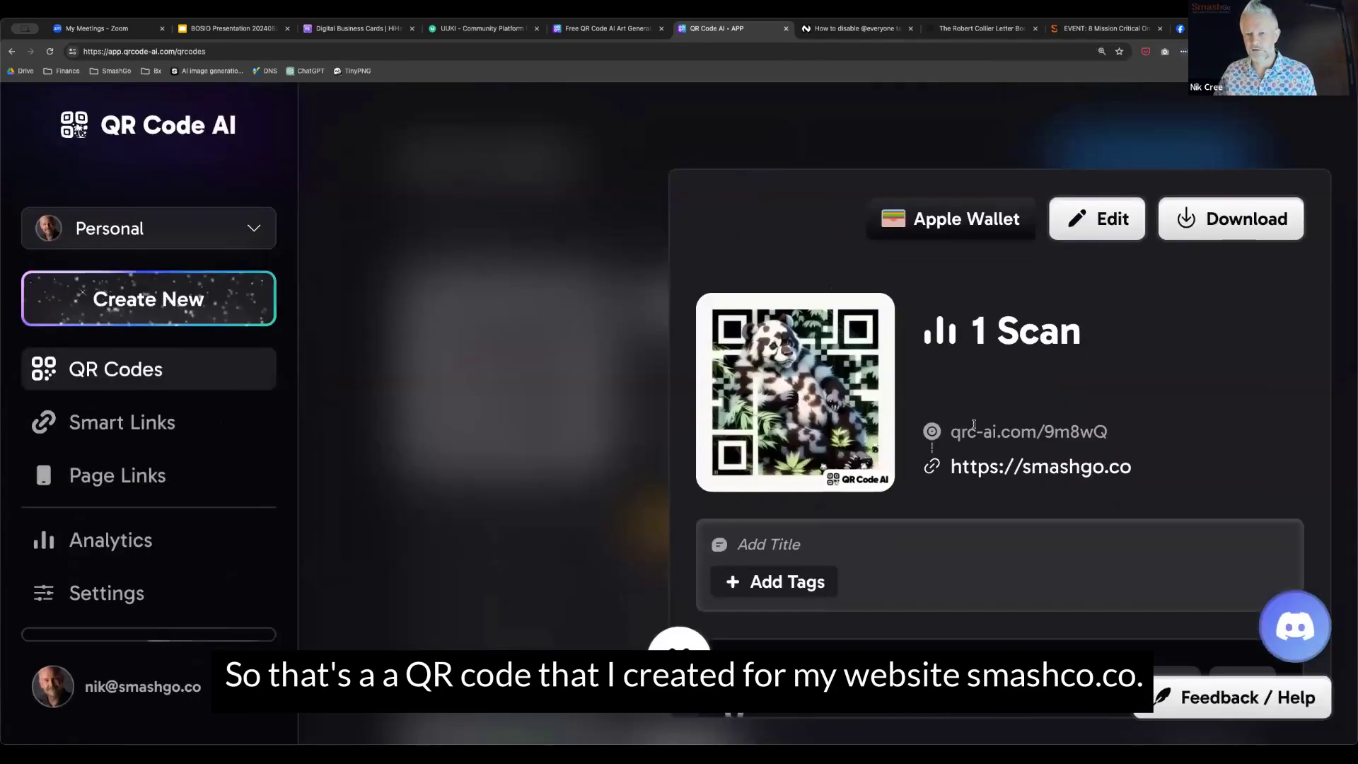
scroll(975, 425, down, 1)
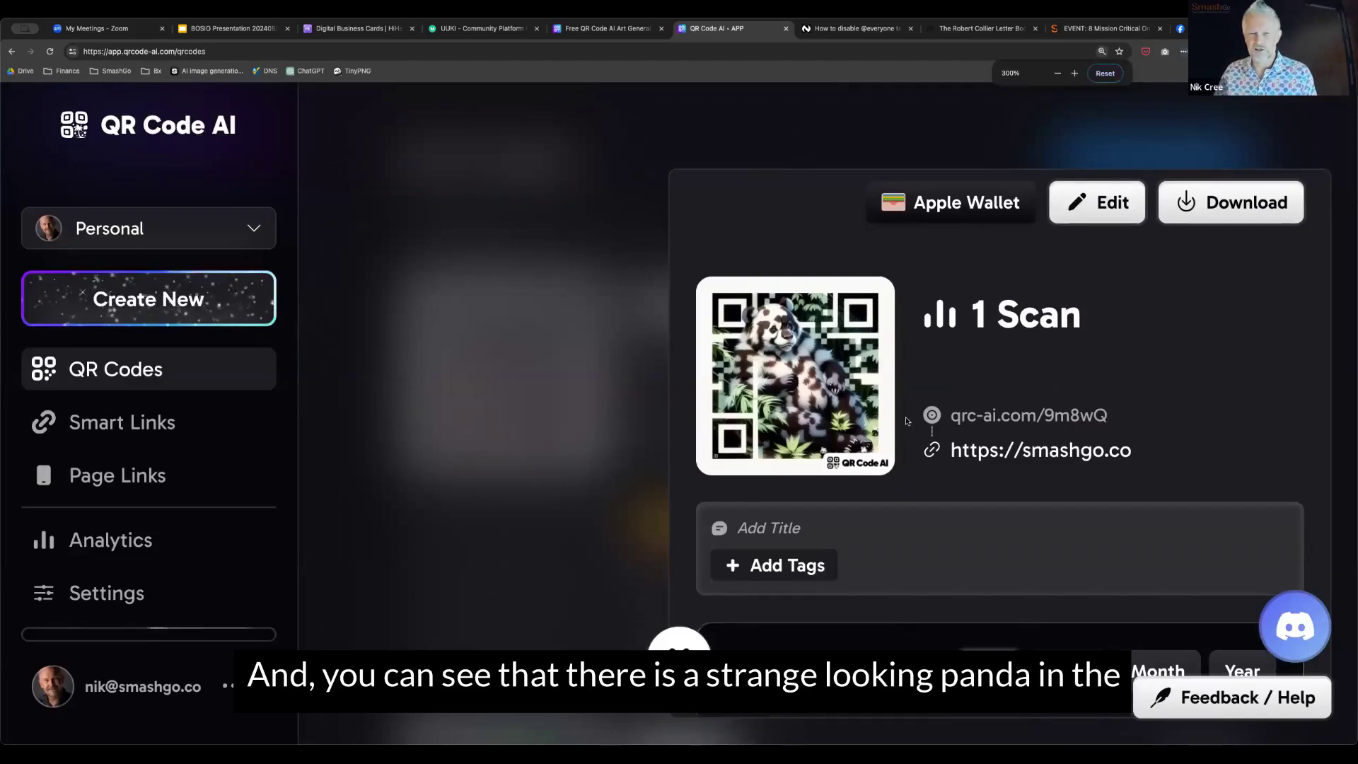
key(ctrl+plus)
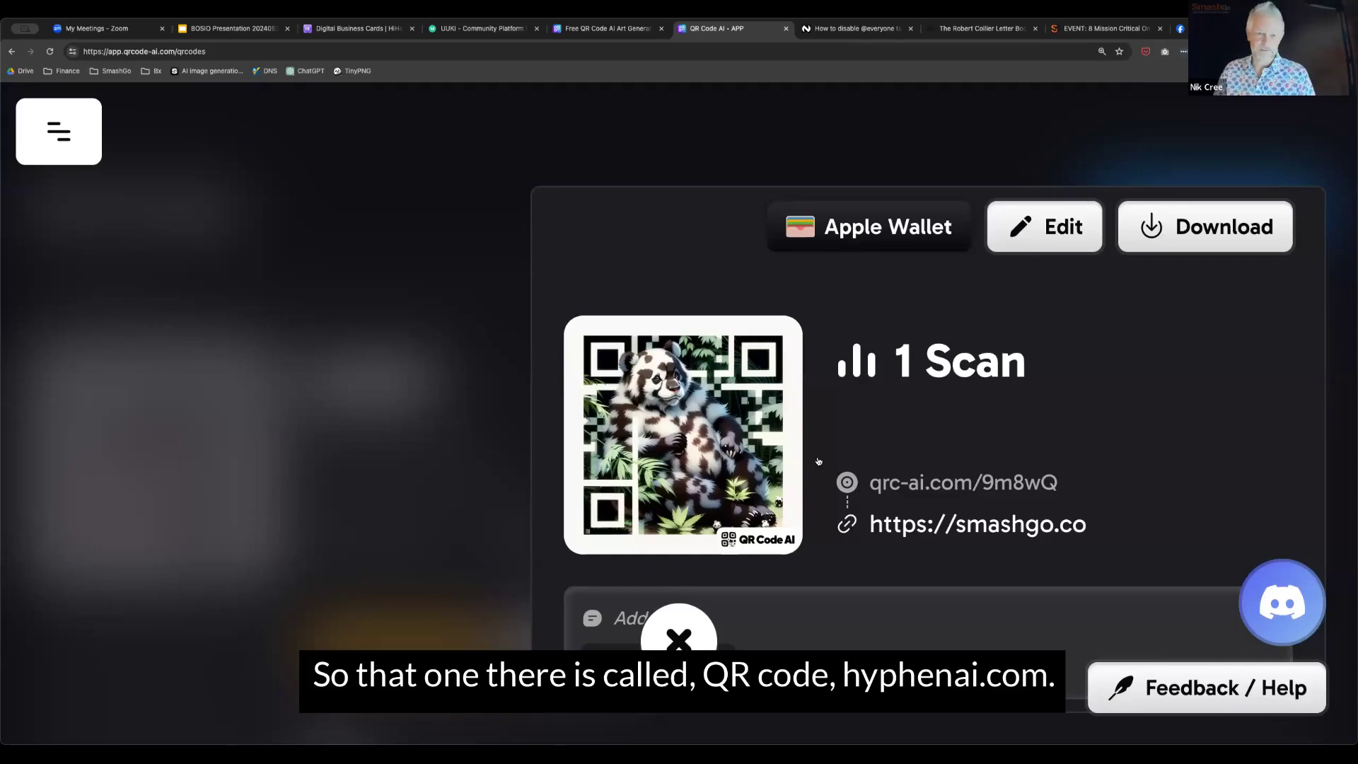
key(ctrl+minus)
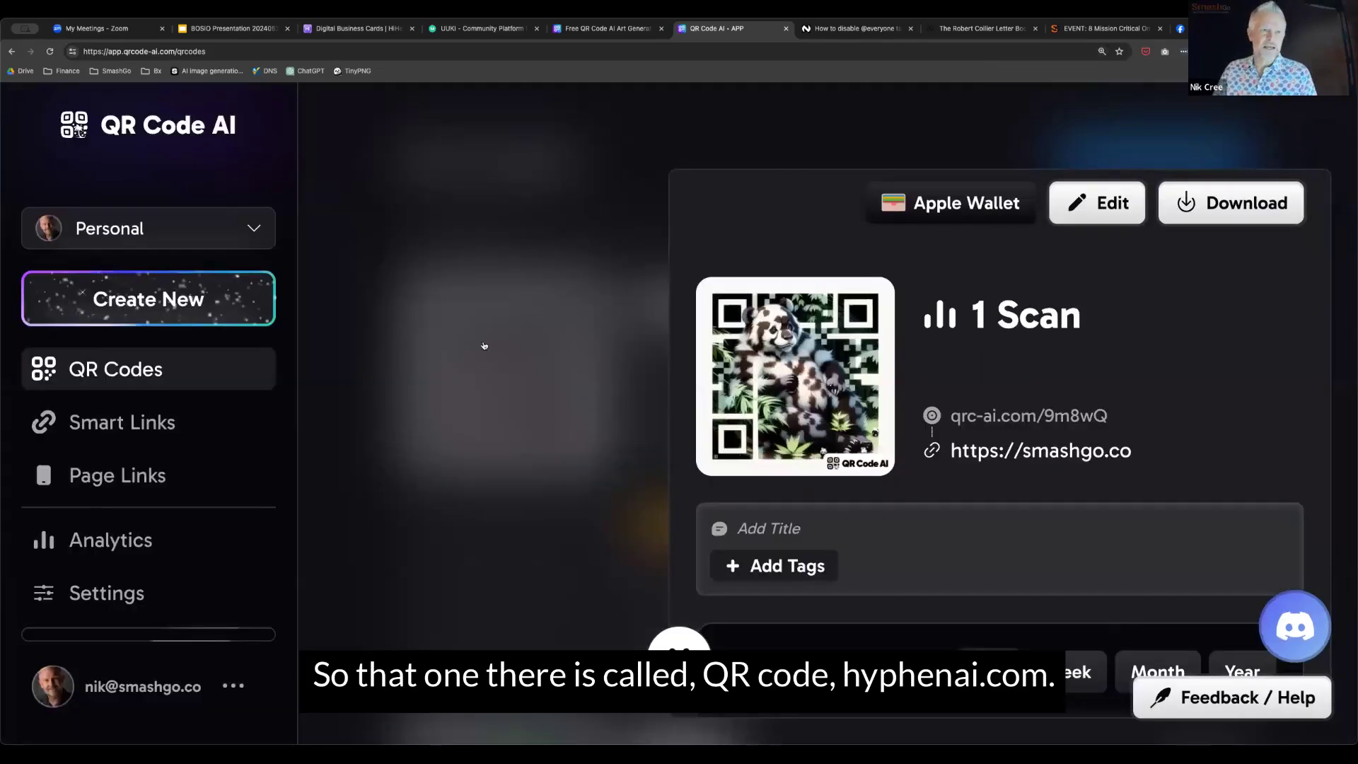
key(ctrl+0)
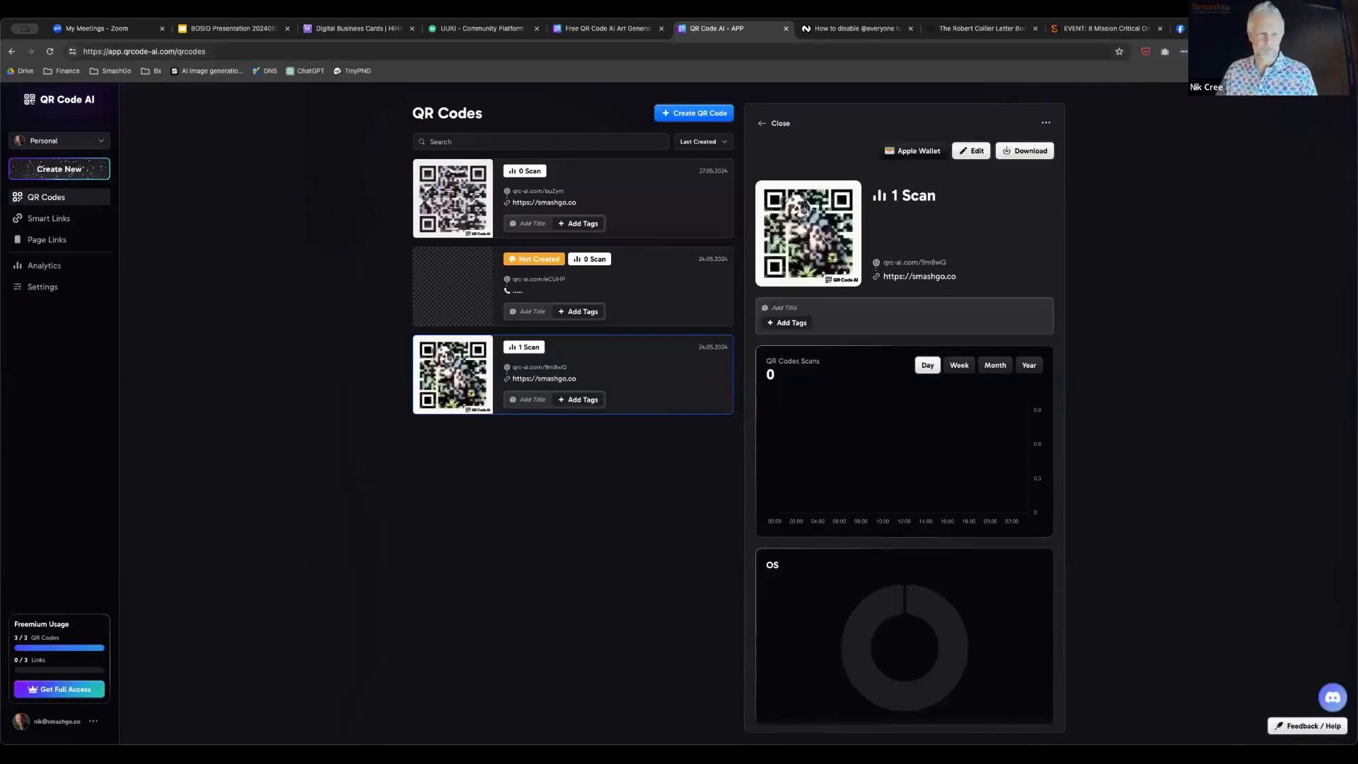
click(847, 31)
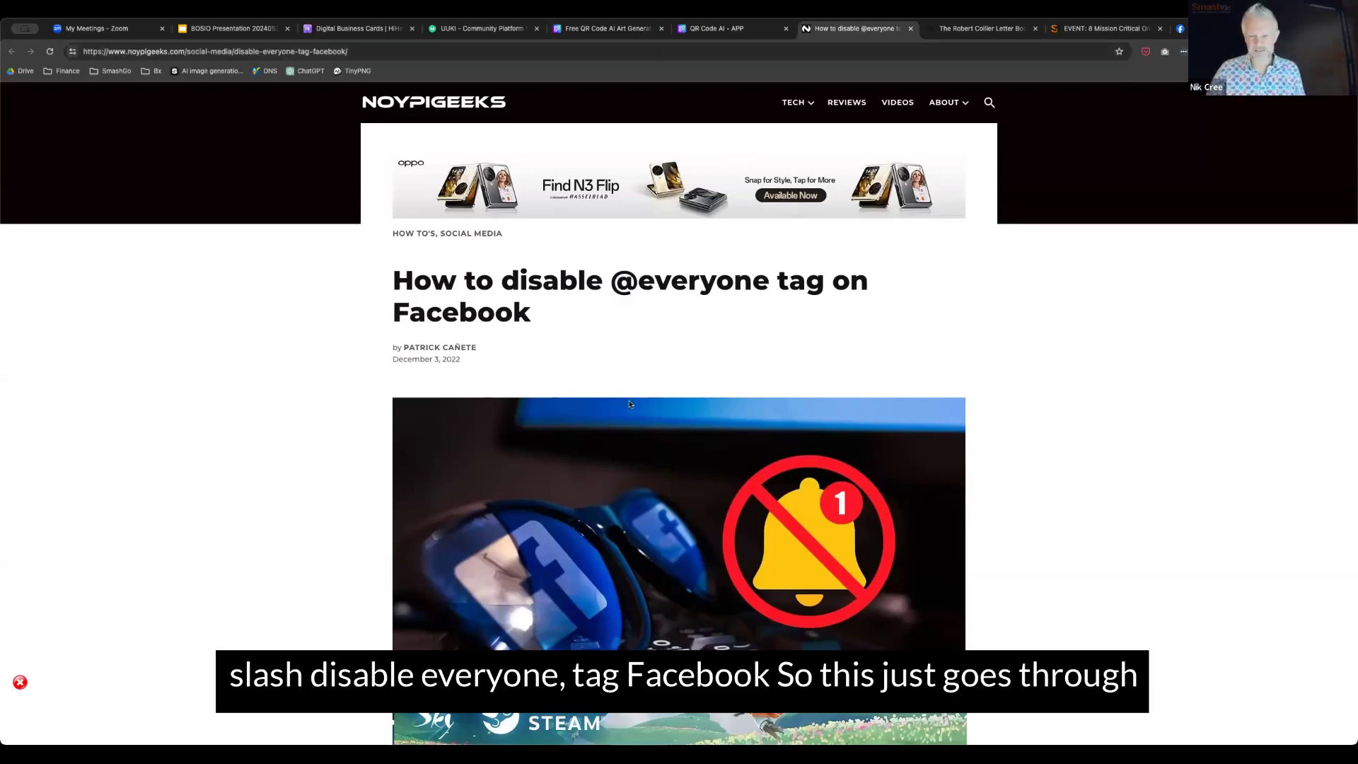
scroll(630, 404, down, 1)
scroll(674, 439, down, 3)
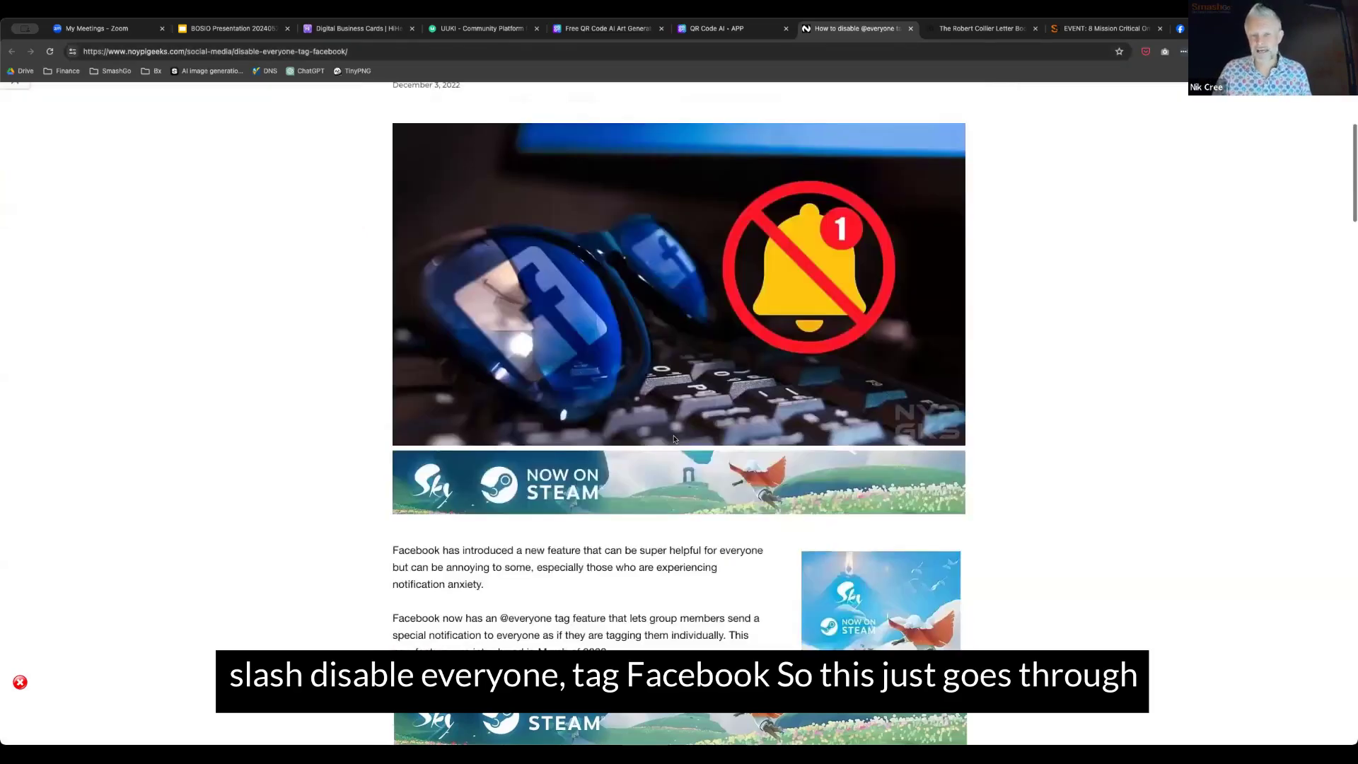
scroll(674, 439, down, 10)
scroll(718, 522, down, 10)
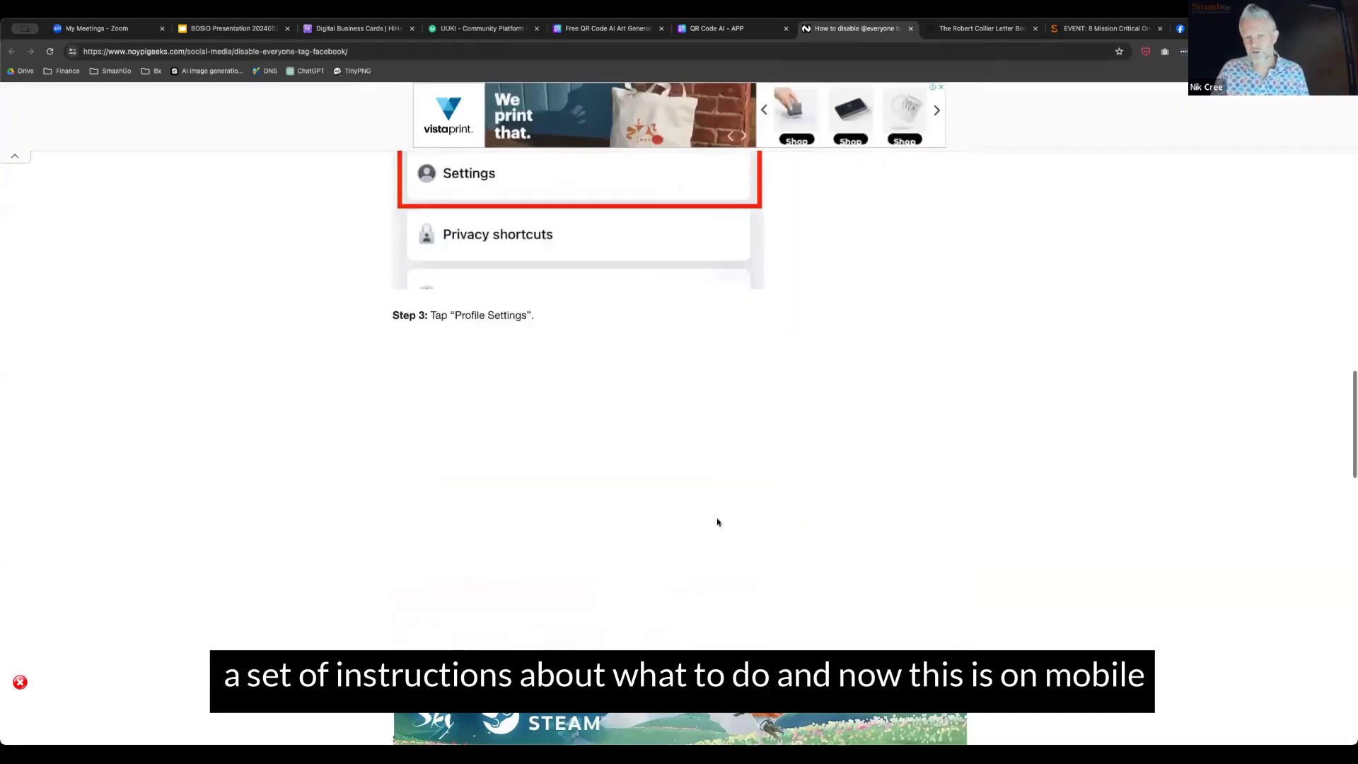
scroll(718, 522, down, 1)
scroll(717, 522, down, 3)
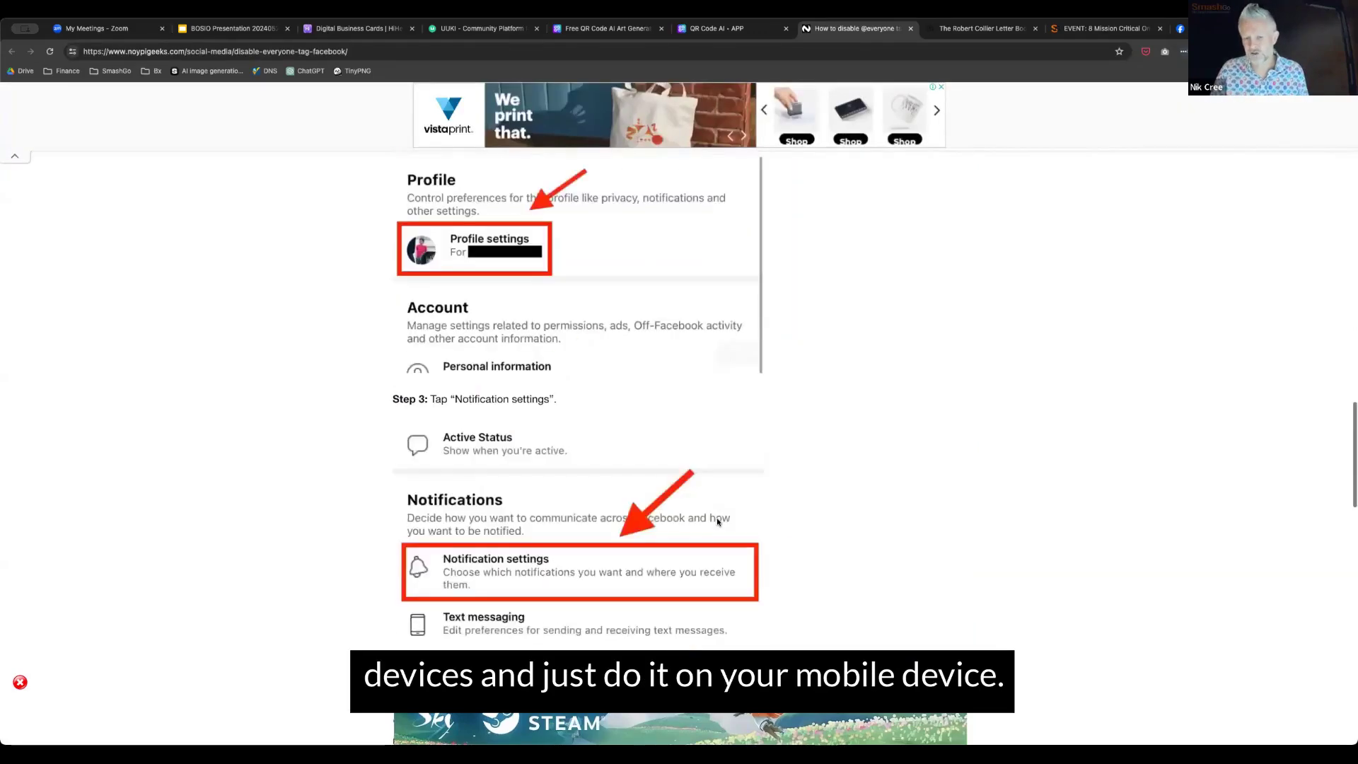
scroll(717, 522, down, 12)
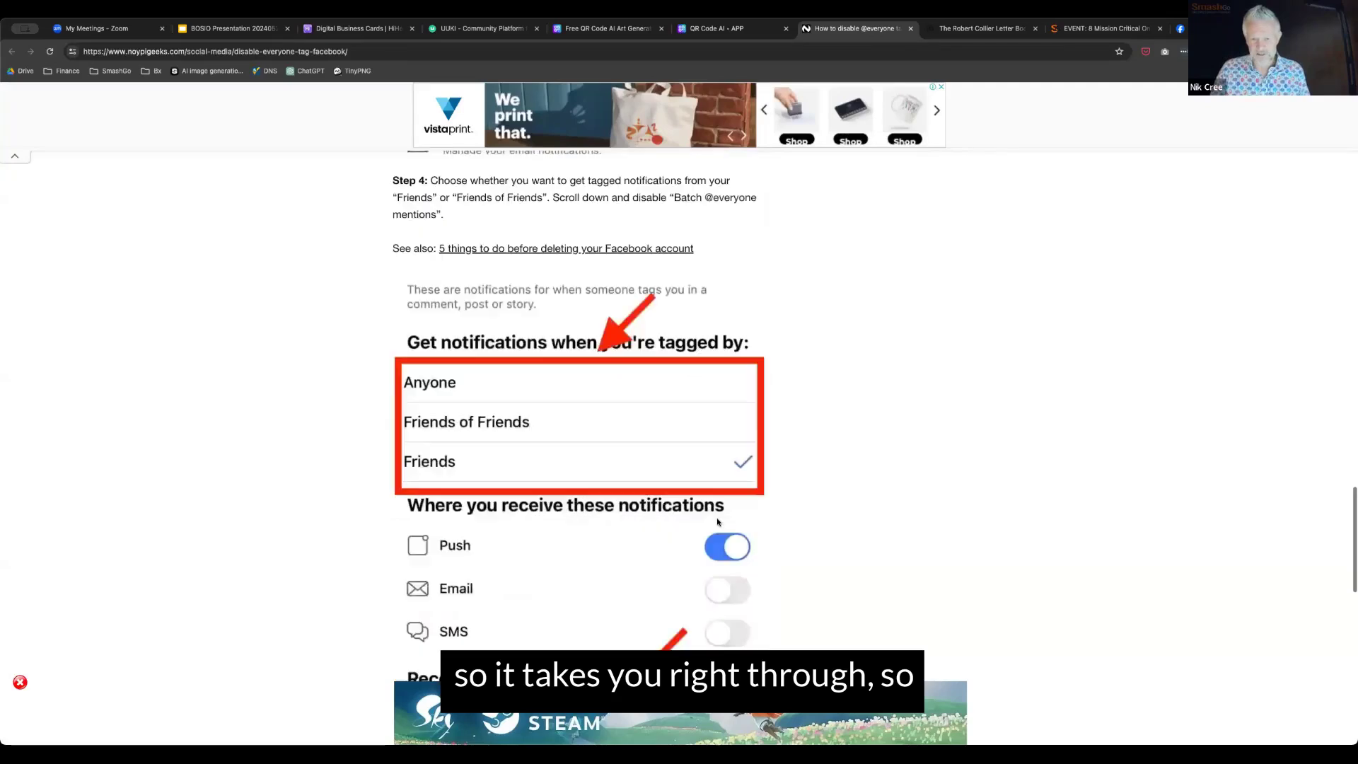
scroll(718, 522, down, 5)
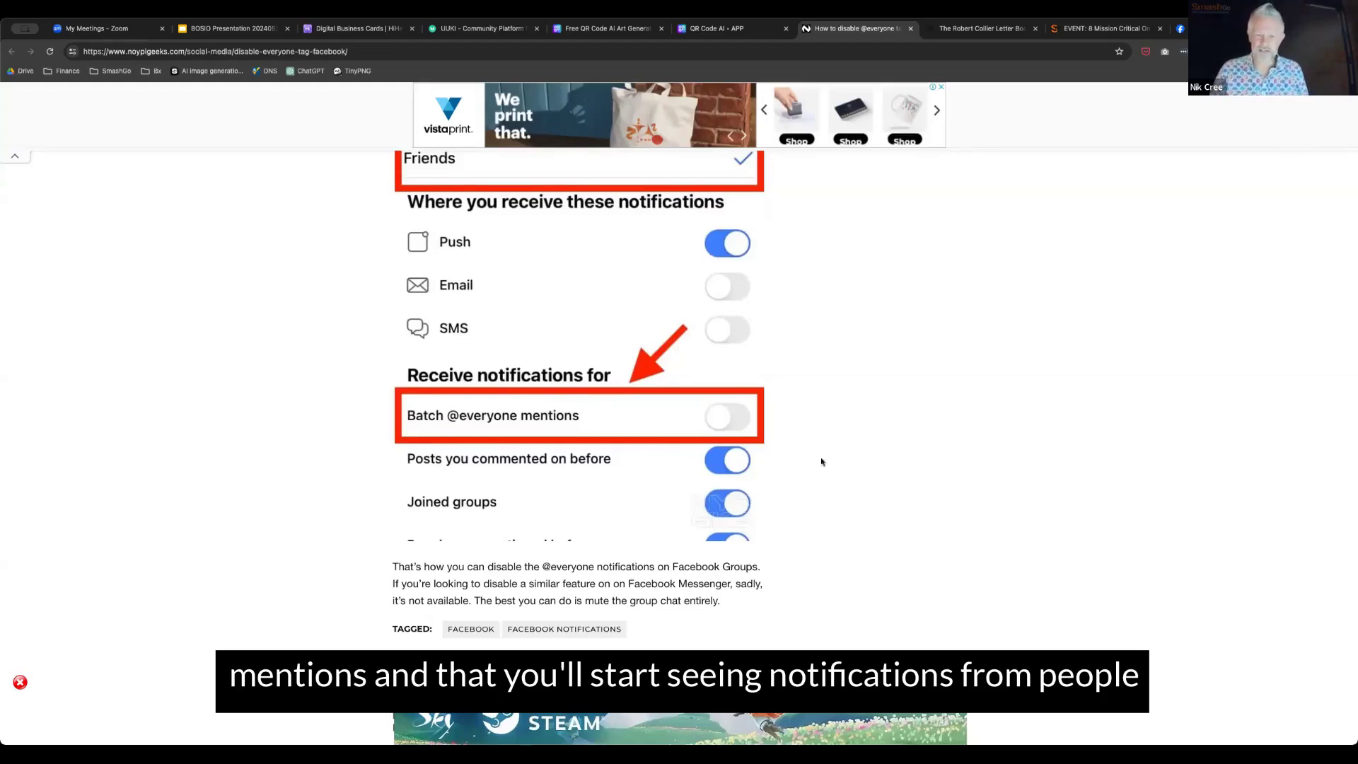
scroll(887, 509, down, 1)
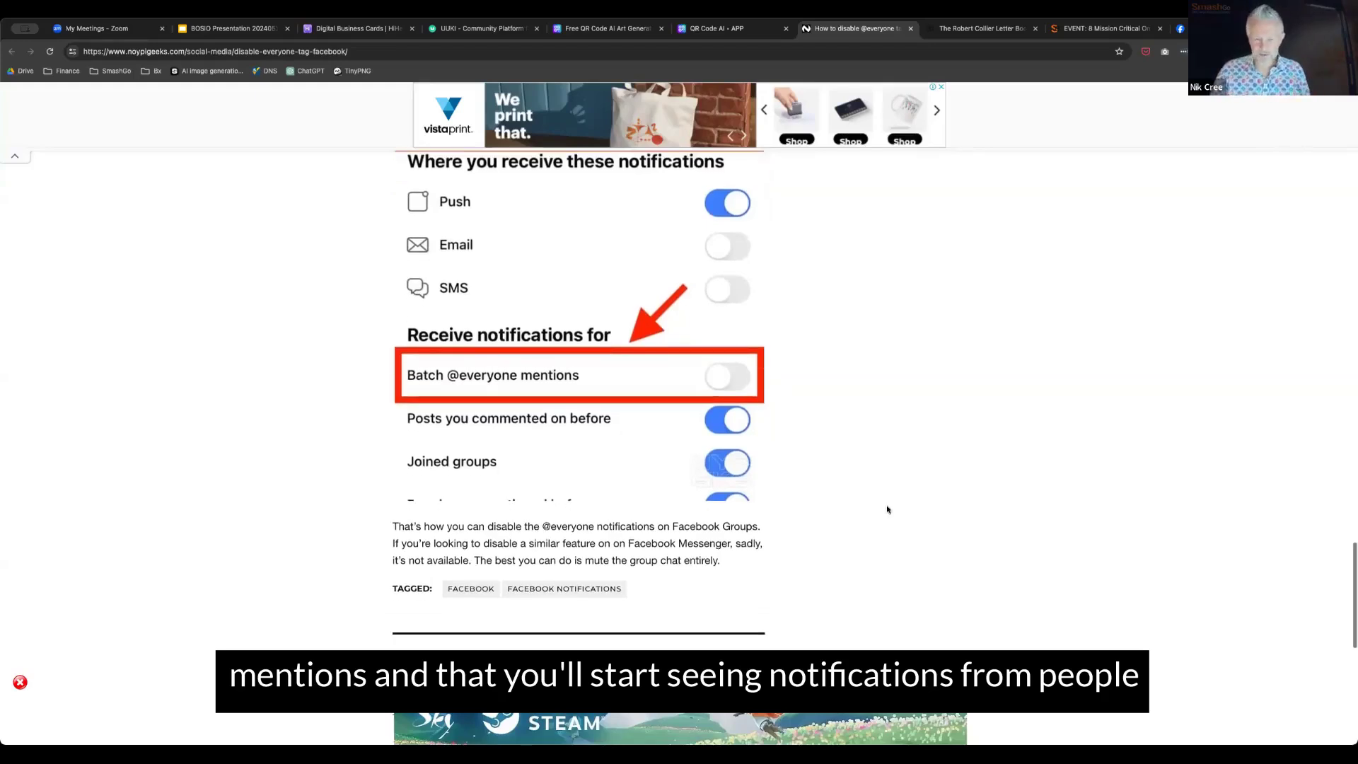
scroll(887, 510, down, 5)
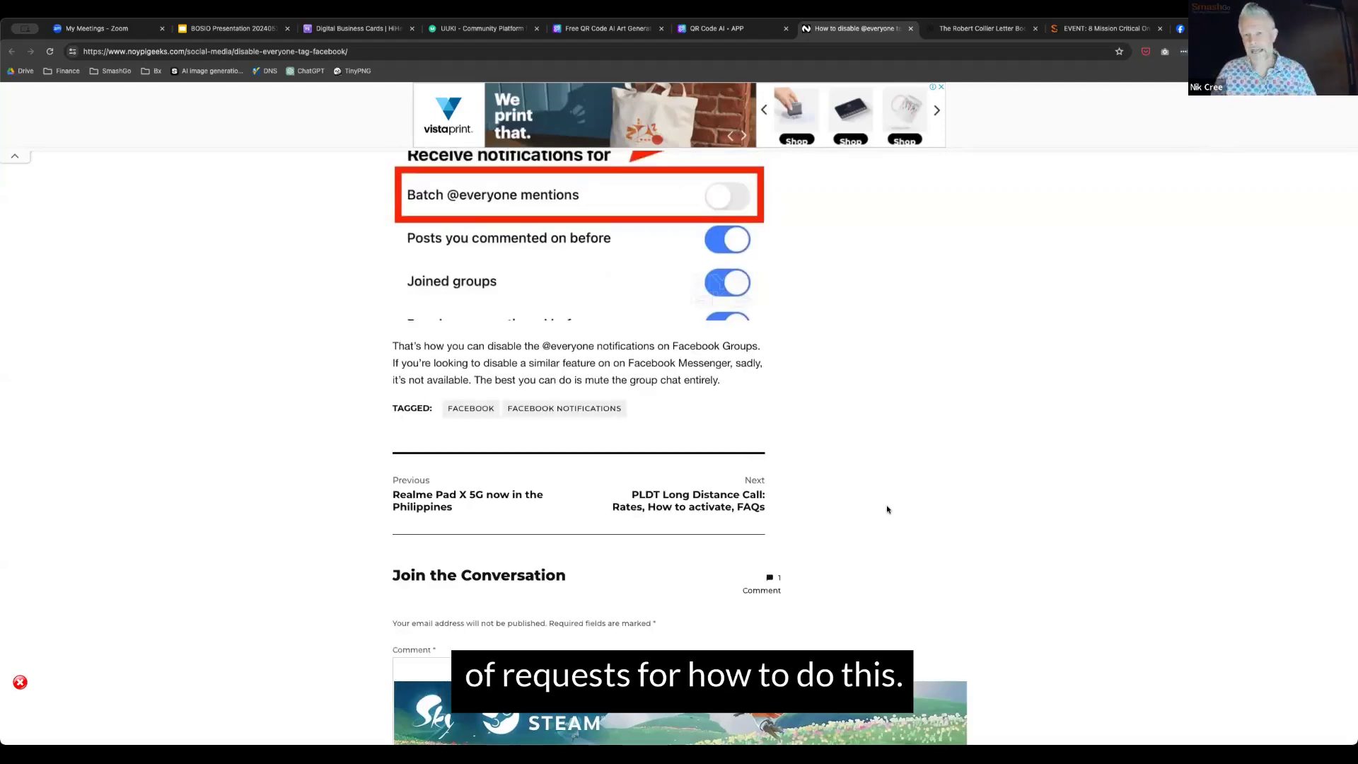
scroll(887, 509, down, 1)
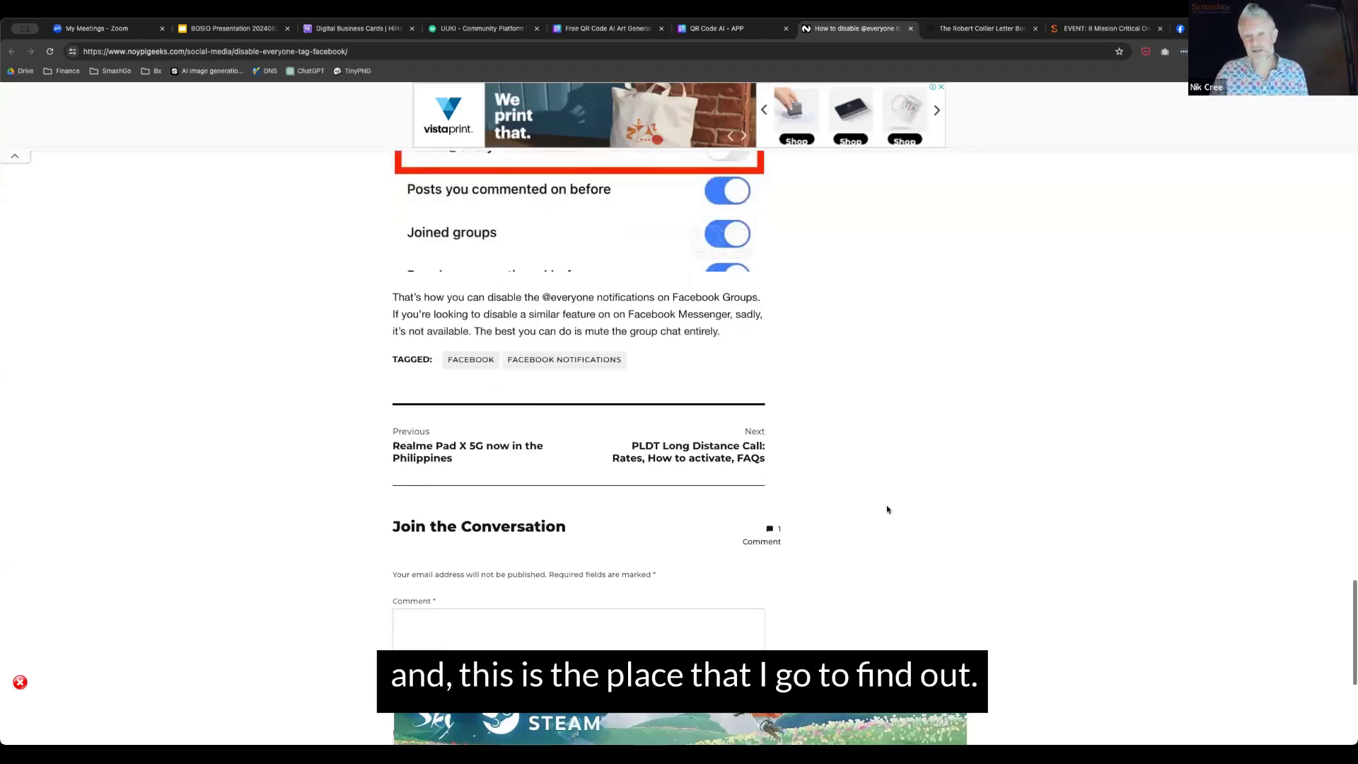
scroll(888, 509, up, 15)
scroll(887, 510, up, 8)
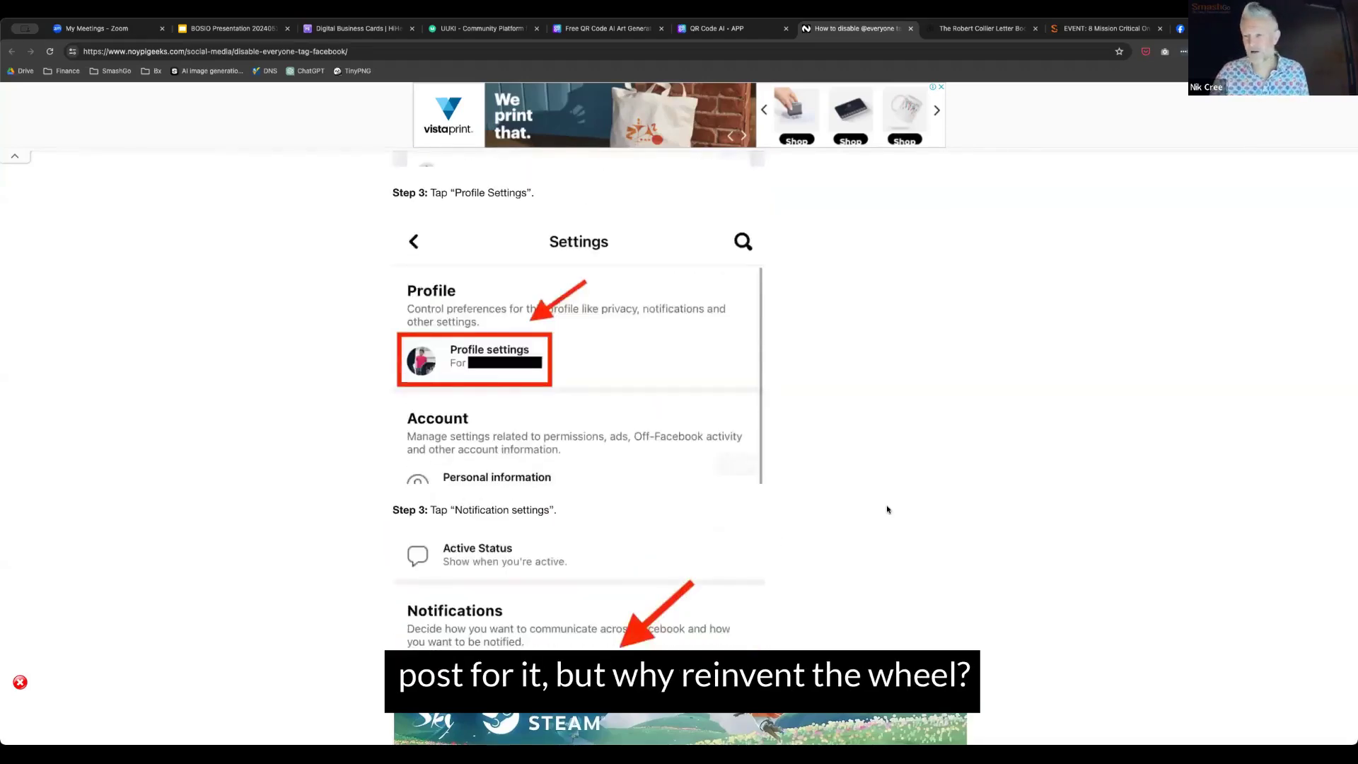
scroll(887, 509, up, 15)
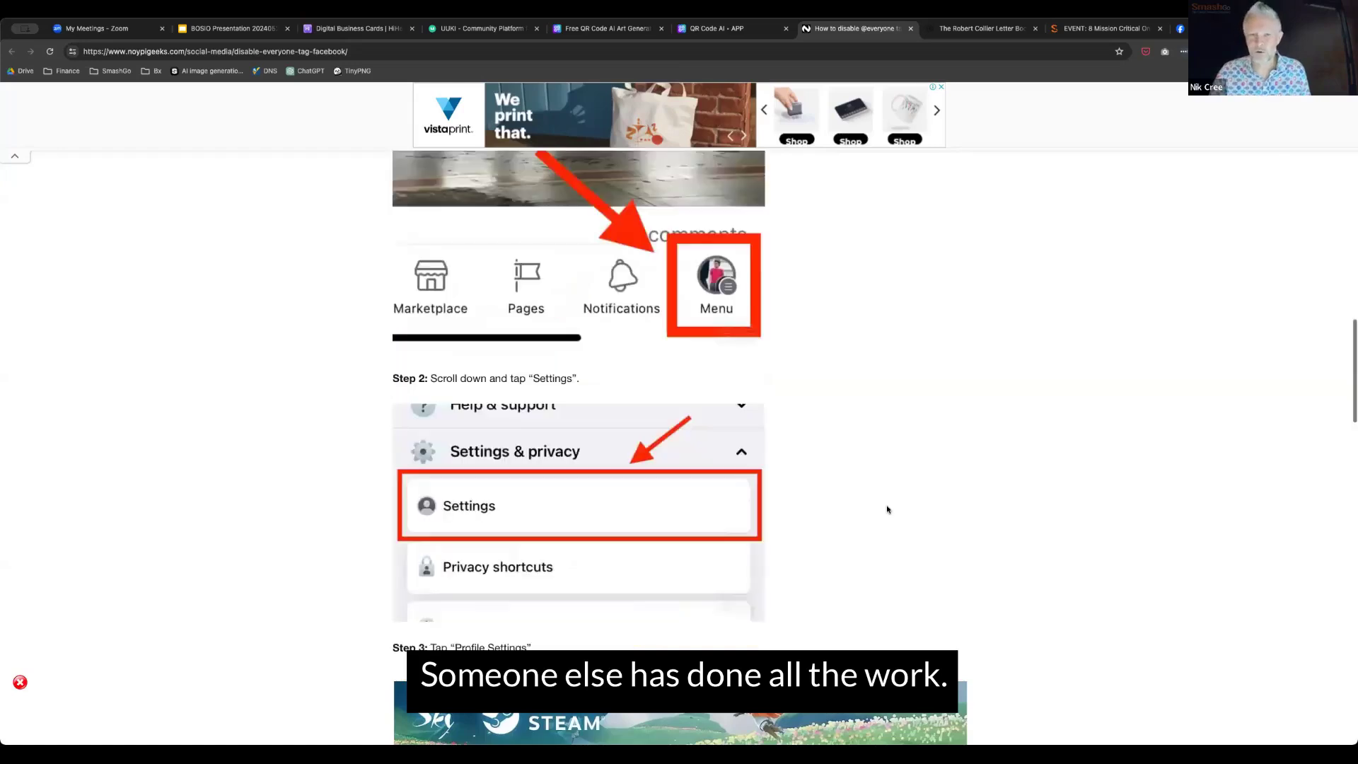
scroll(888, 509, up, 4)
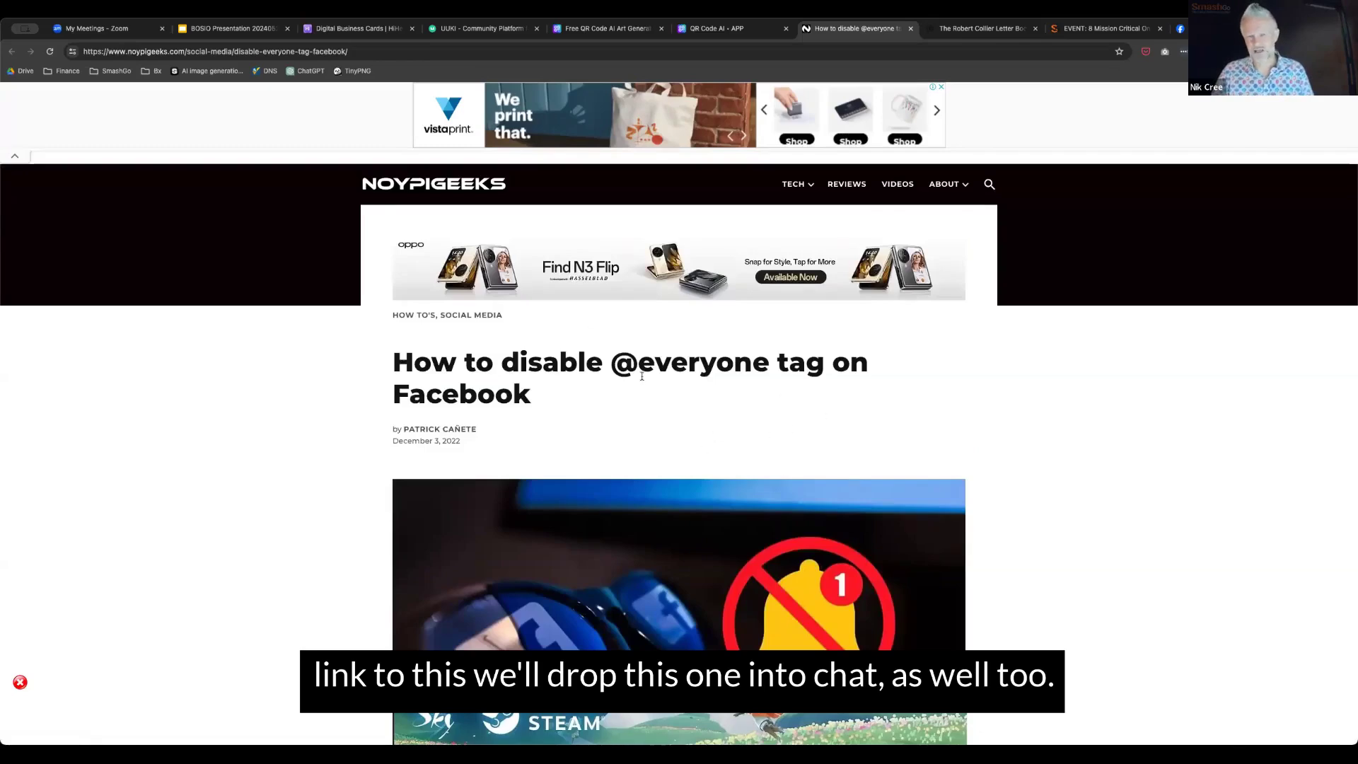
Open The Robert Collier Letter Book PDF, select its title, and scroll to the page 2 contents.
click(959, 32)
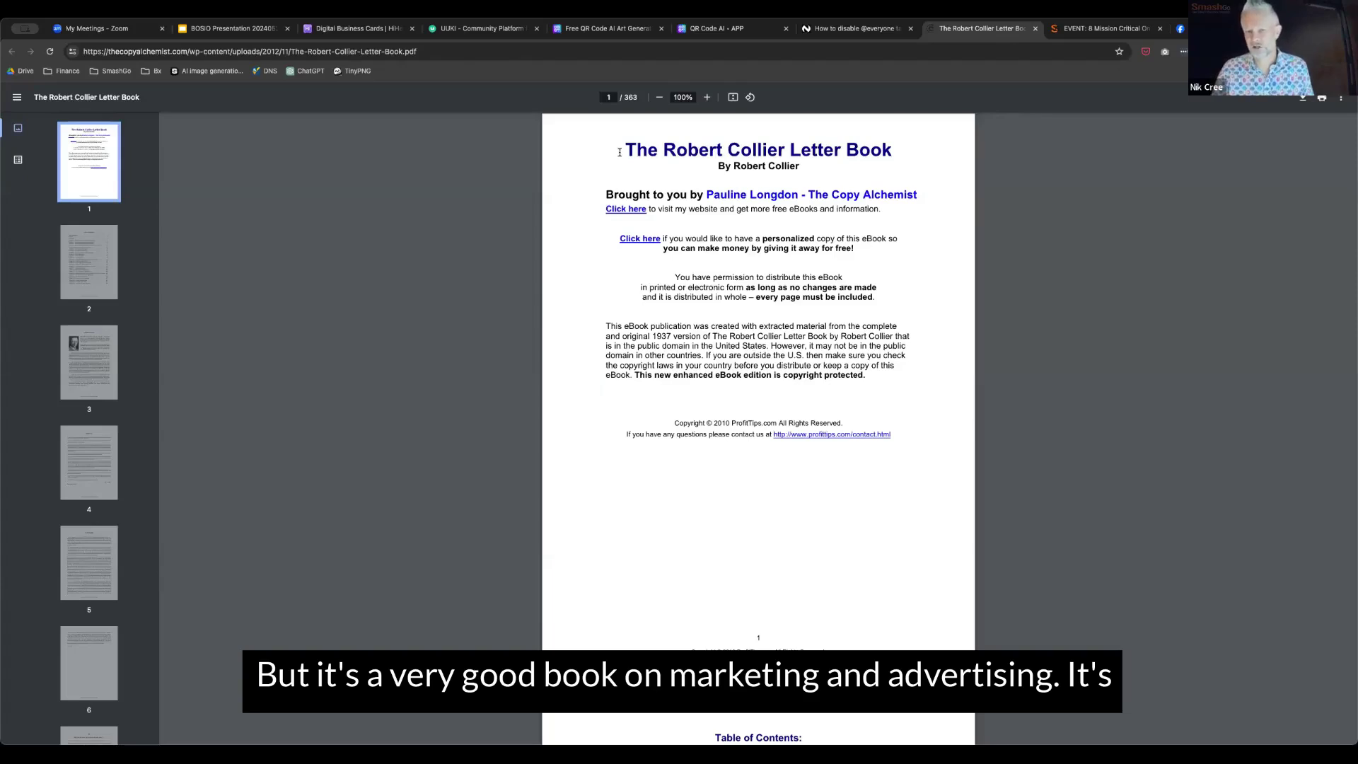
drag(620, 152, 893, 151)
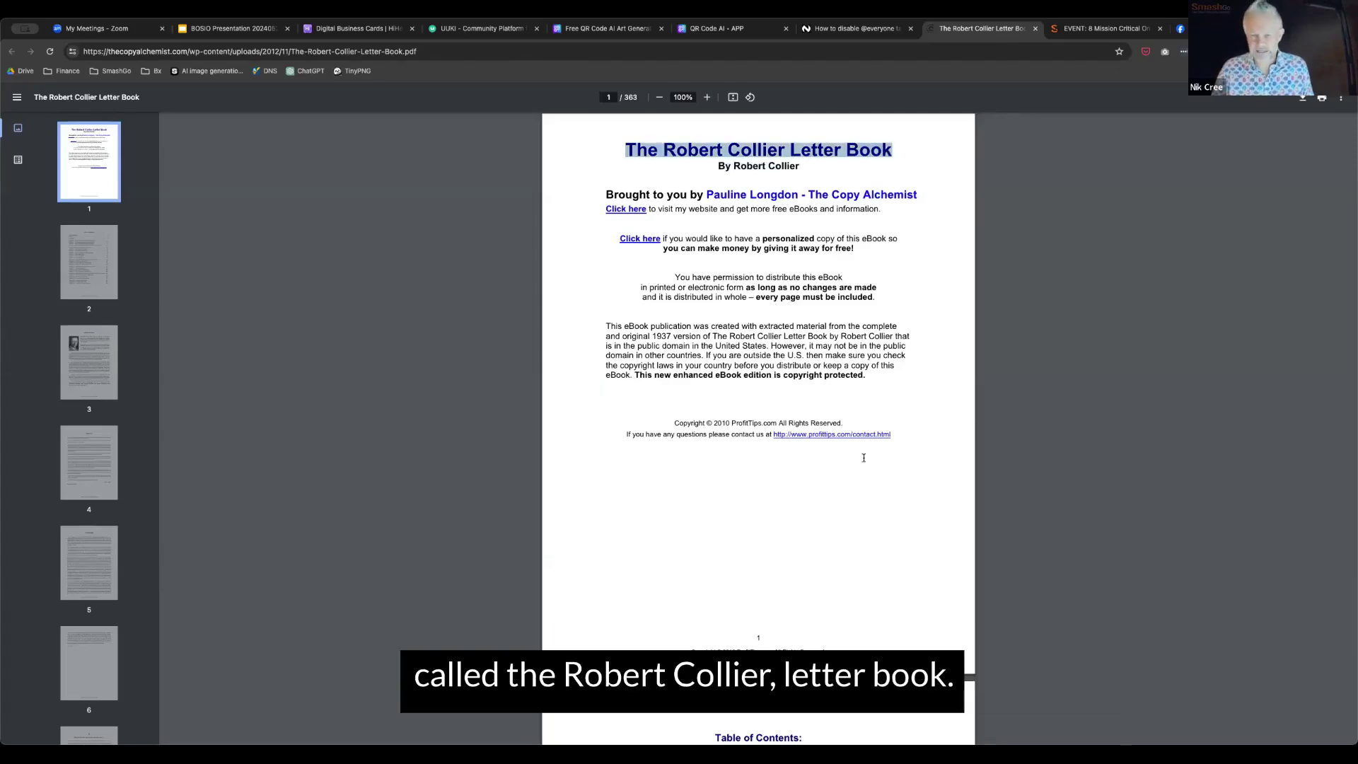
scroll(864, 458, down, 5)
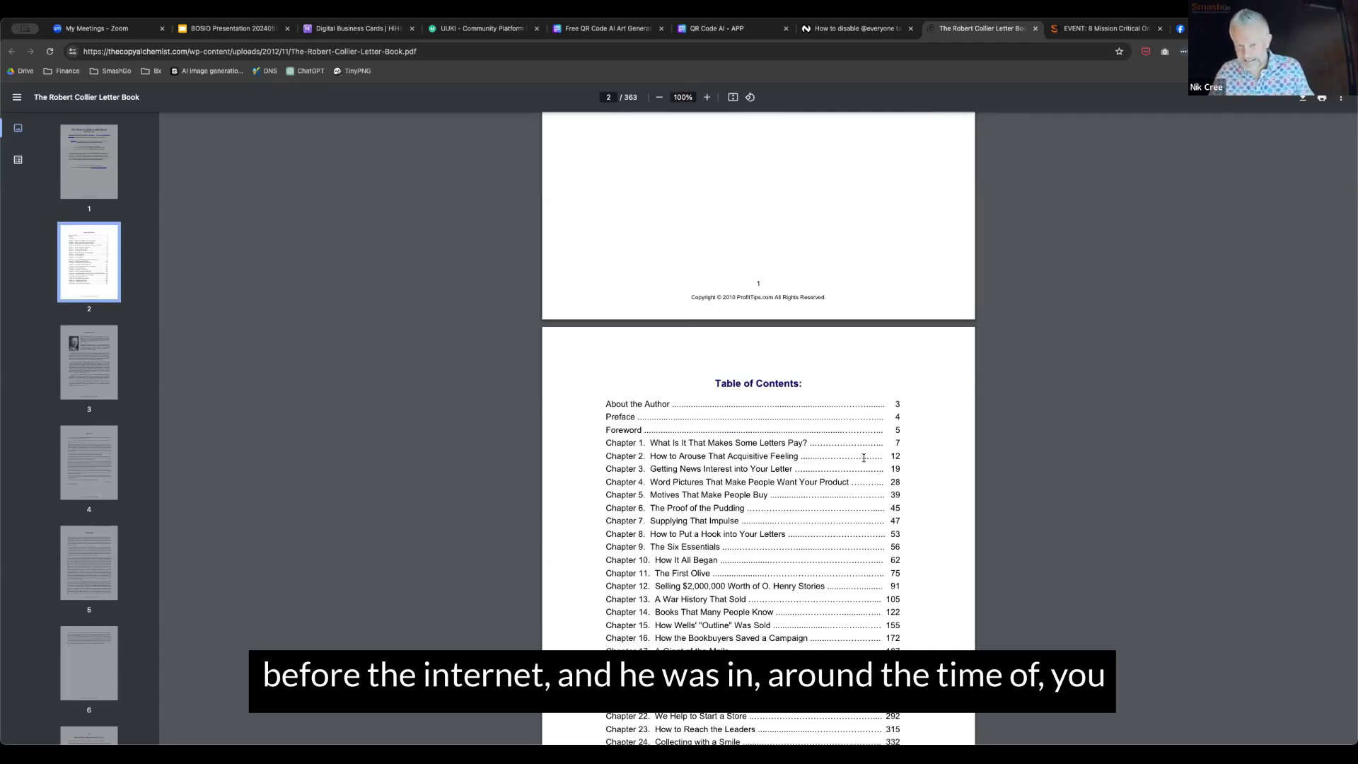
scroll(864, 457, down, 1)
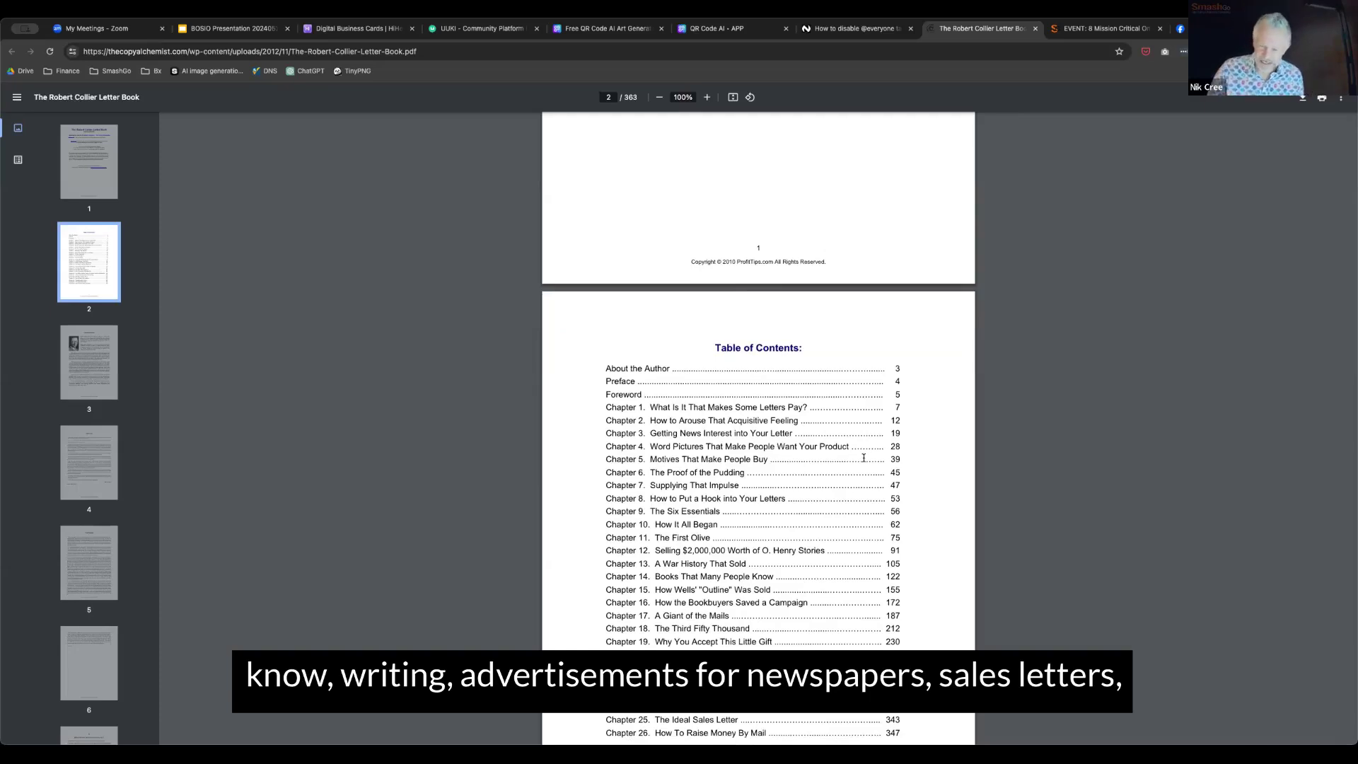
scroll(864, 458, down, 1)
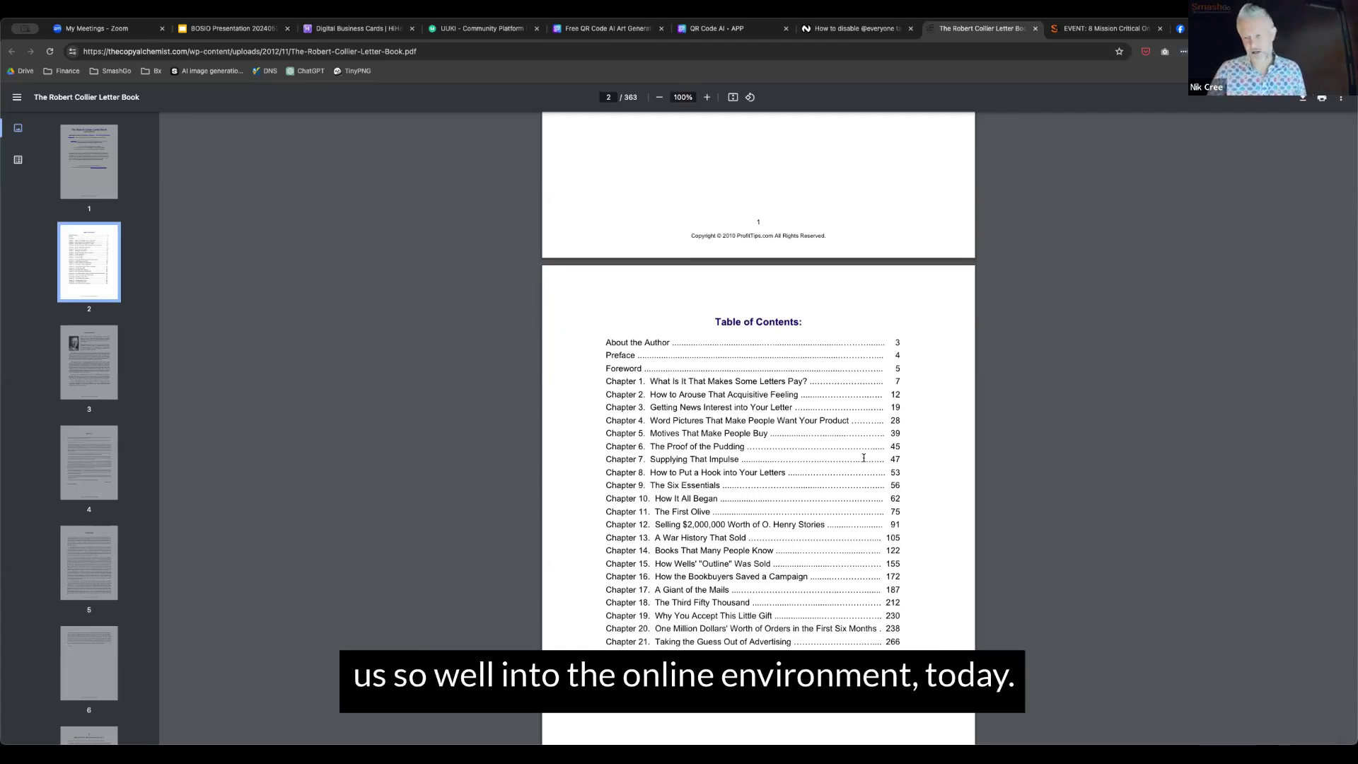
Scroll the Letter Book PDF past the author biography and chapters I–II to page 13.
scroll(863, 458, down, 5)
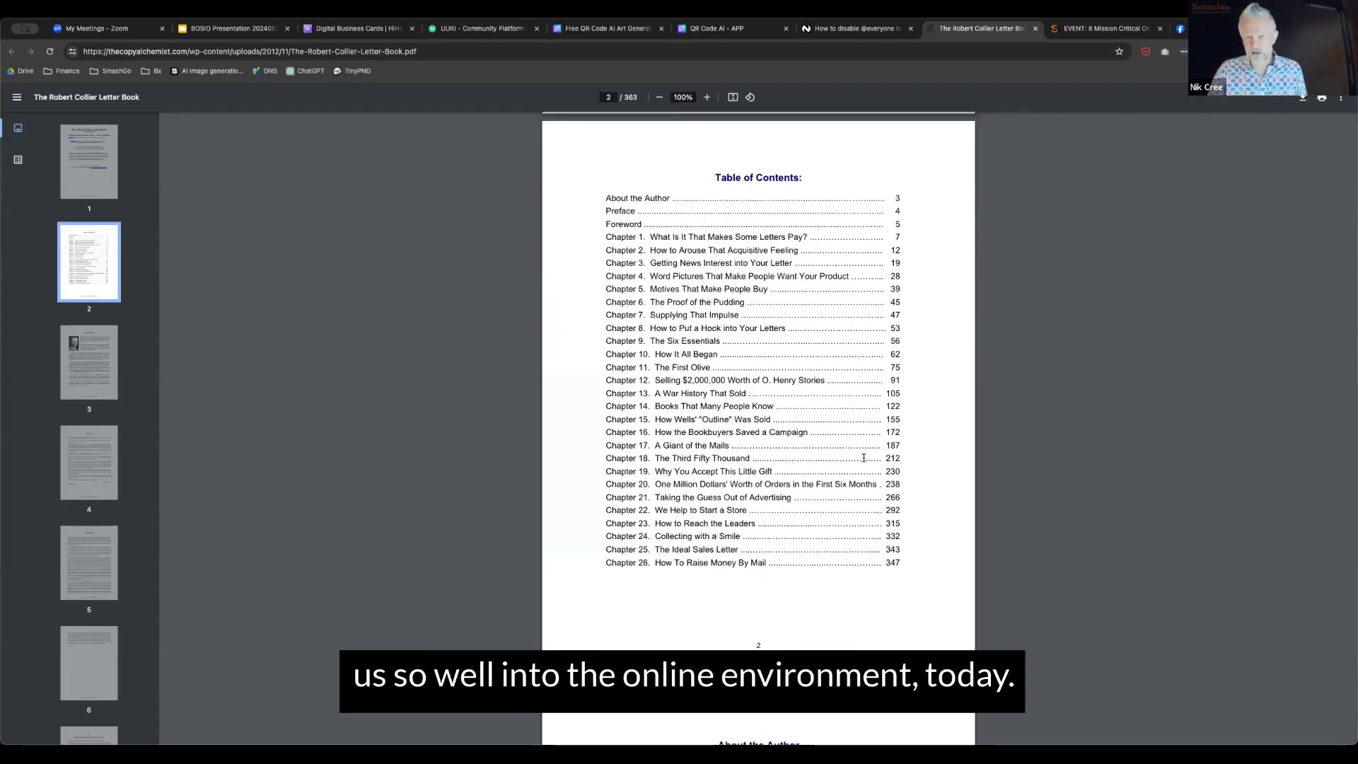
scroll(864, 458, down, 8)
scroll(864, 458, up, 7)
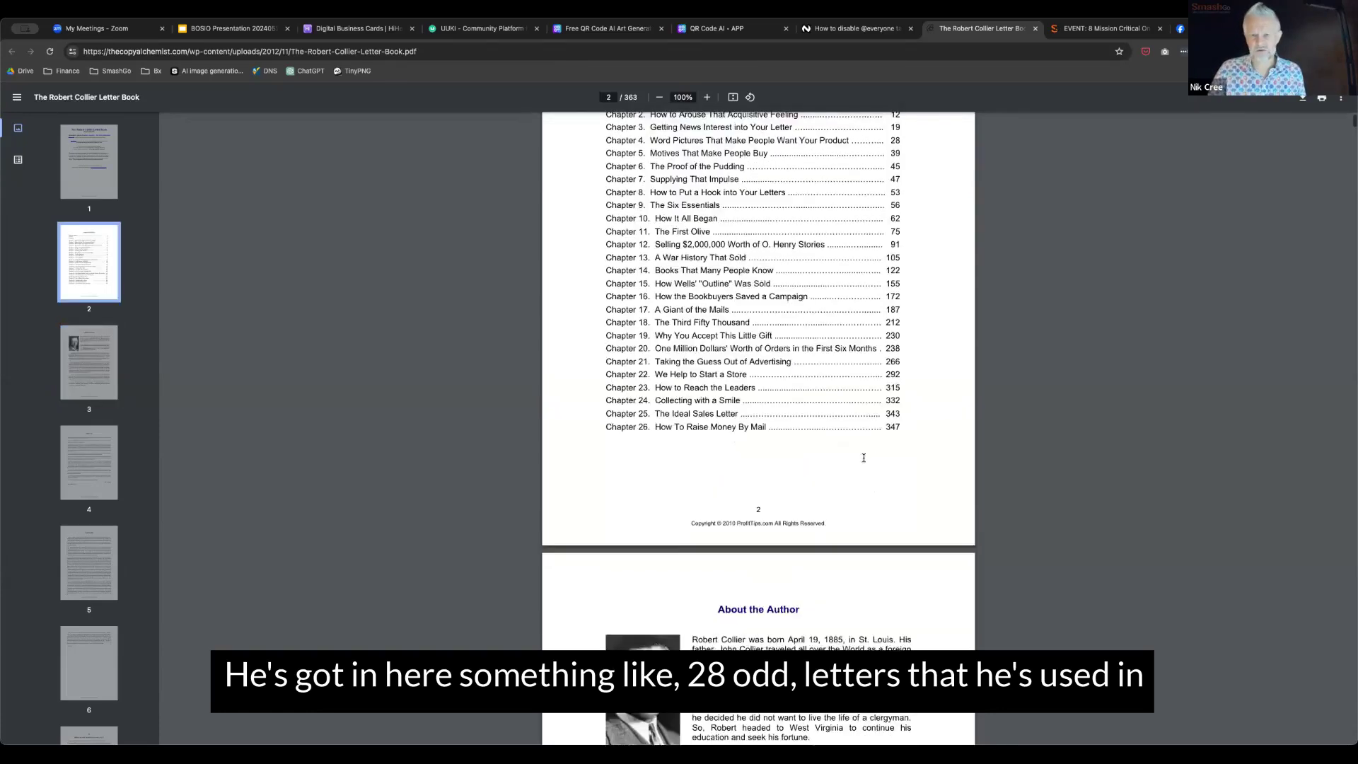
scroll(864, 457, down, 2)
scroll(864, 458, down, 3)
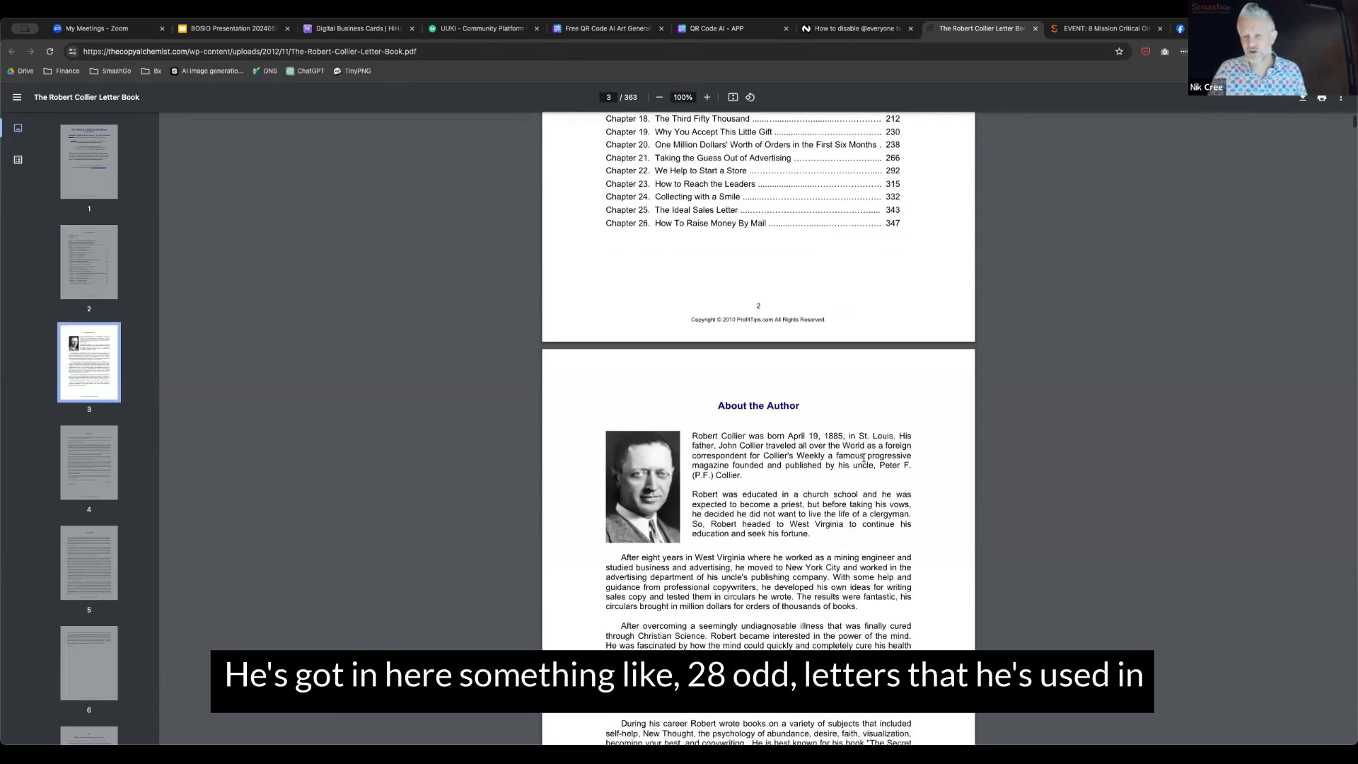
scroll(864, 457, down, 2)
scroll(863, 458, down, 20)
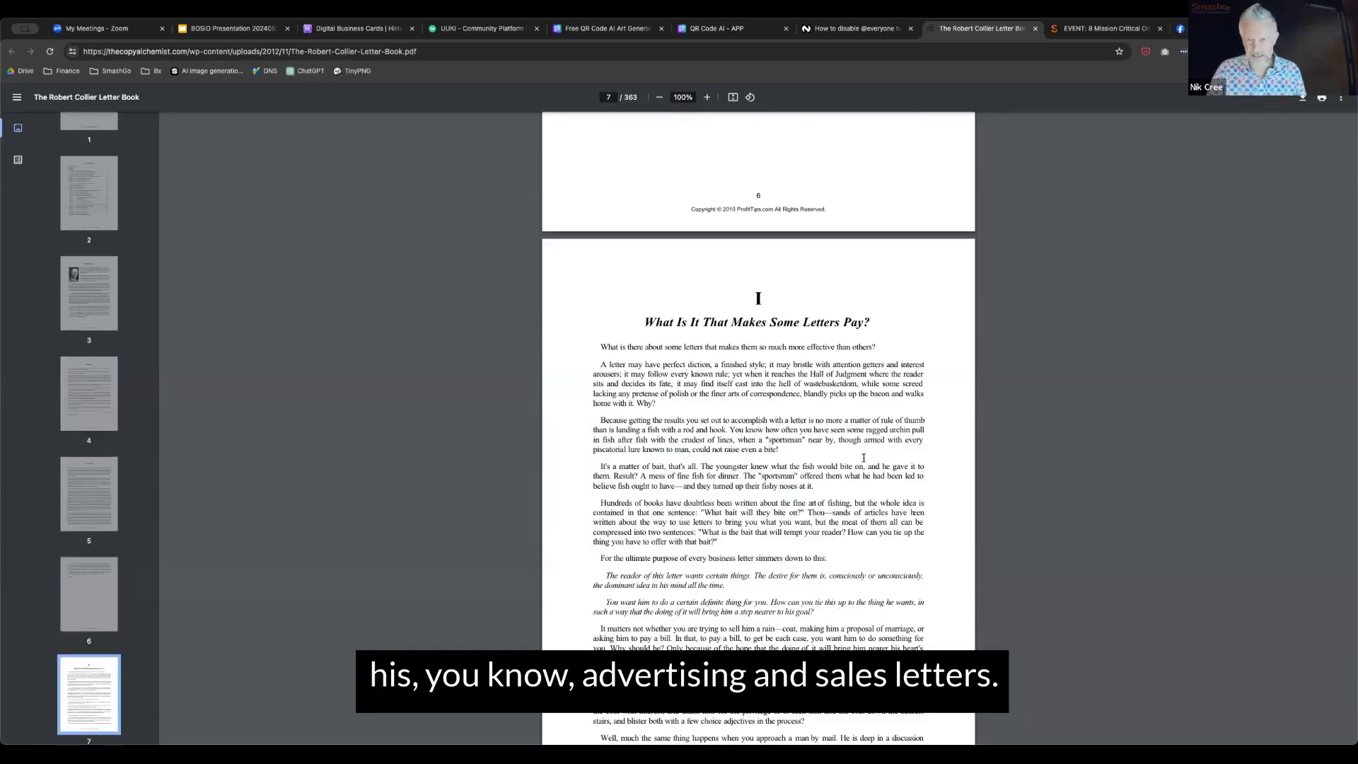
scroll(863, 458, down, 1)
scroll(864, 457, down, 7)
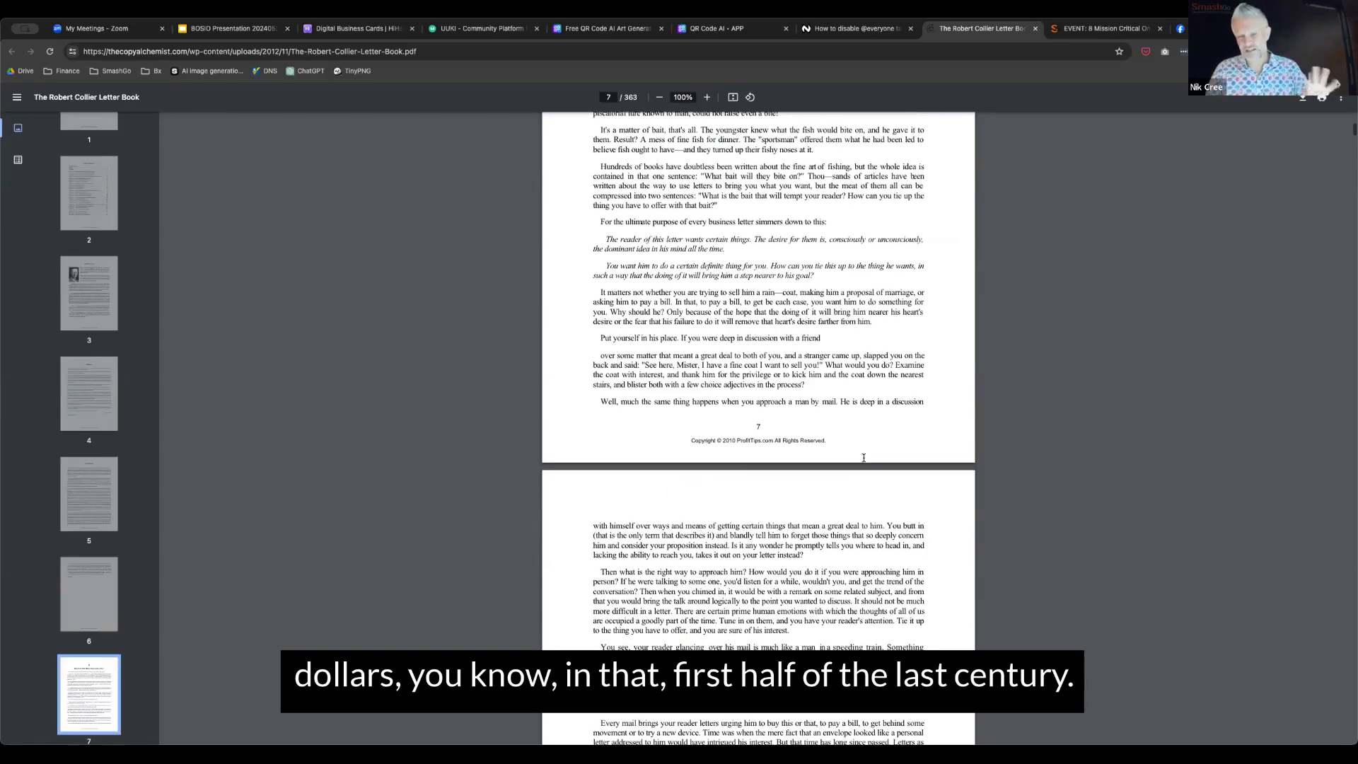
scroll(864, 458, down, 2)
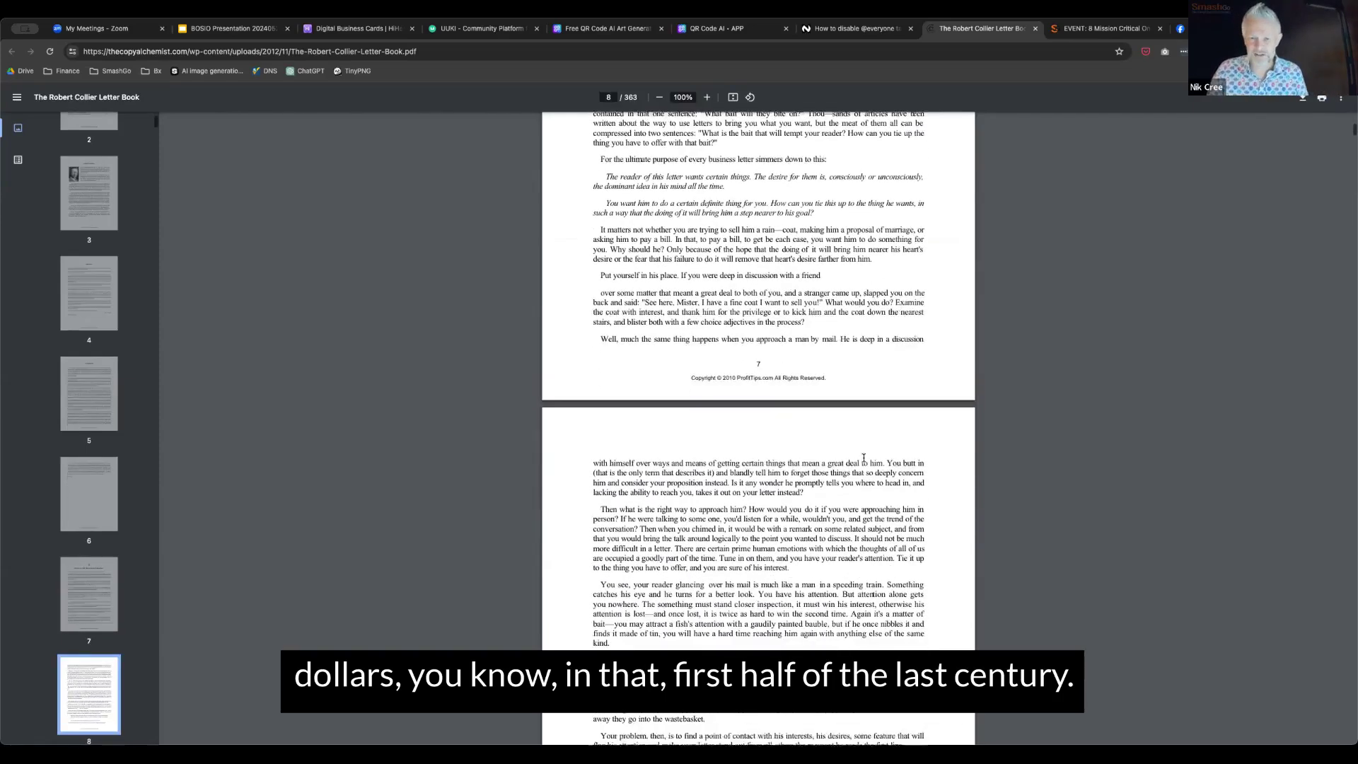
scroll(863, 458, down, 10)
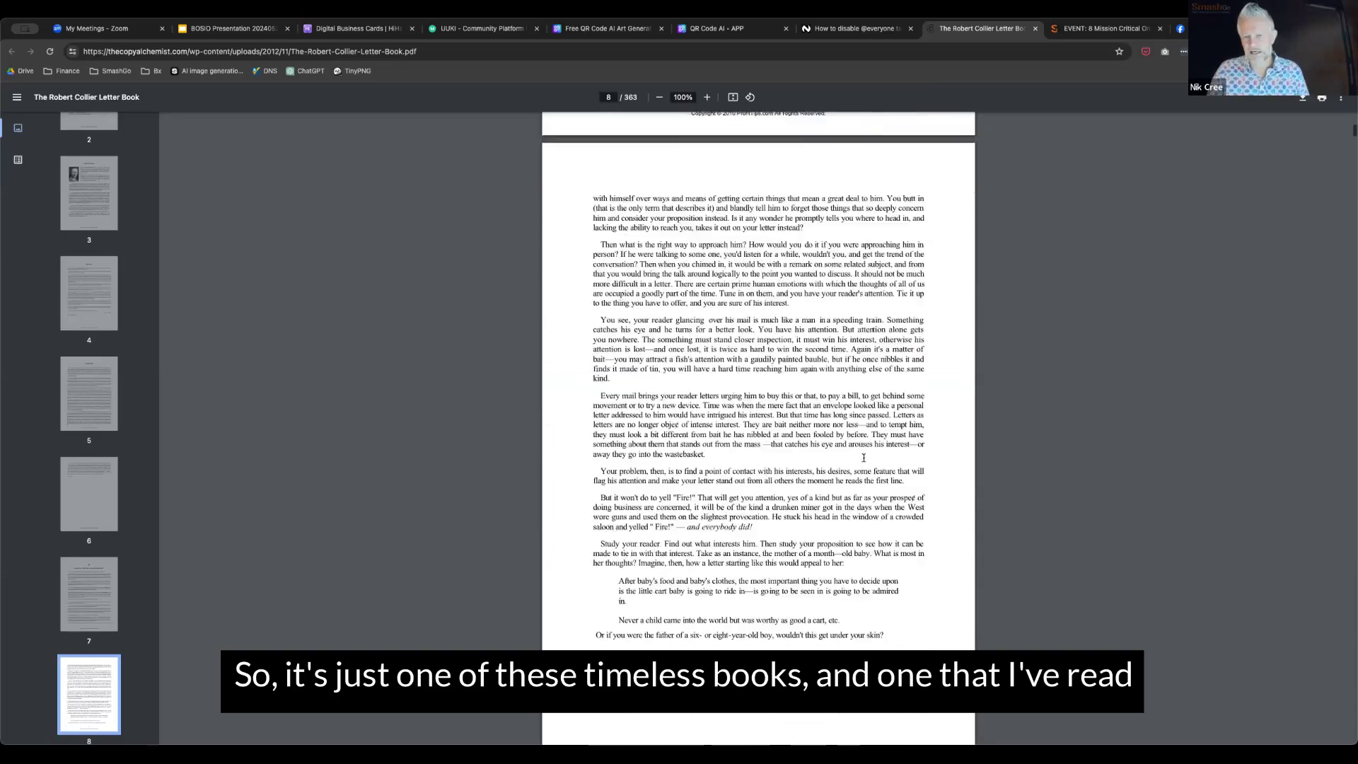
scroll(864, 458, down, 6)
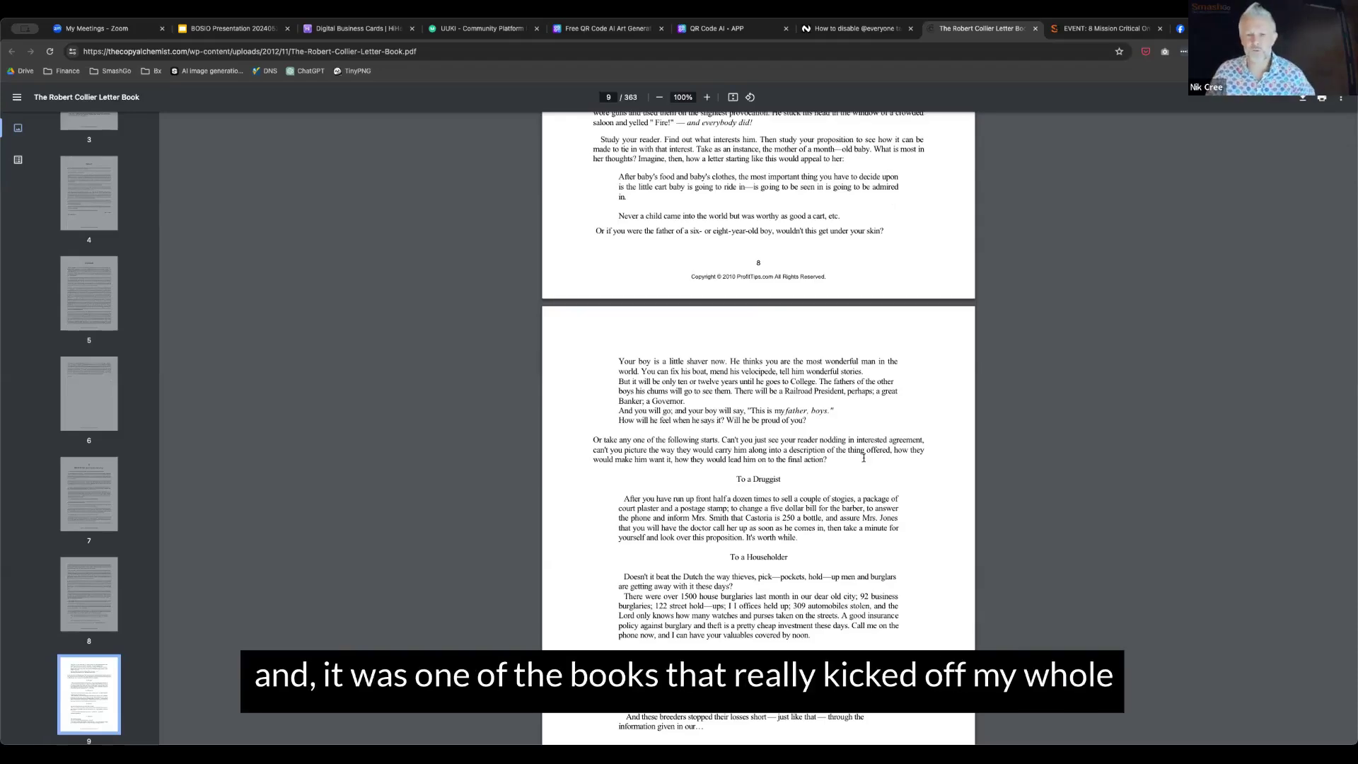
scroll(864, 458, down, 5)
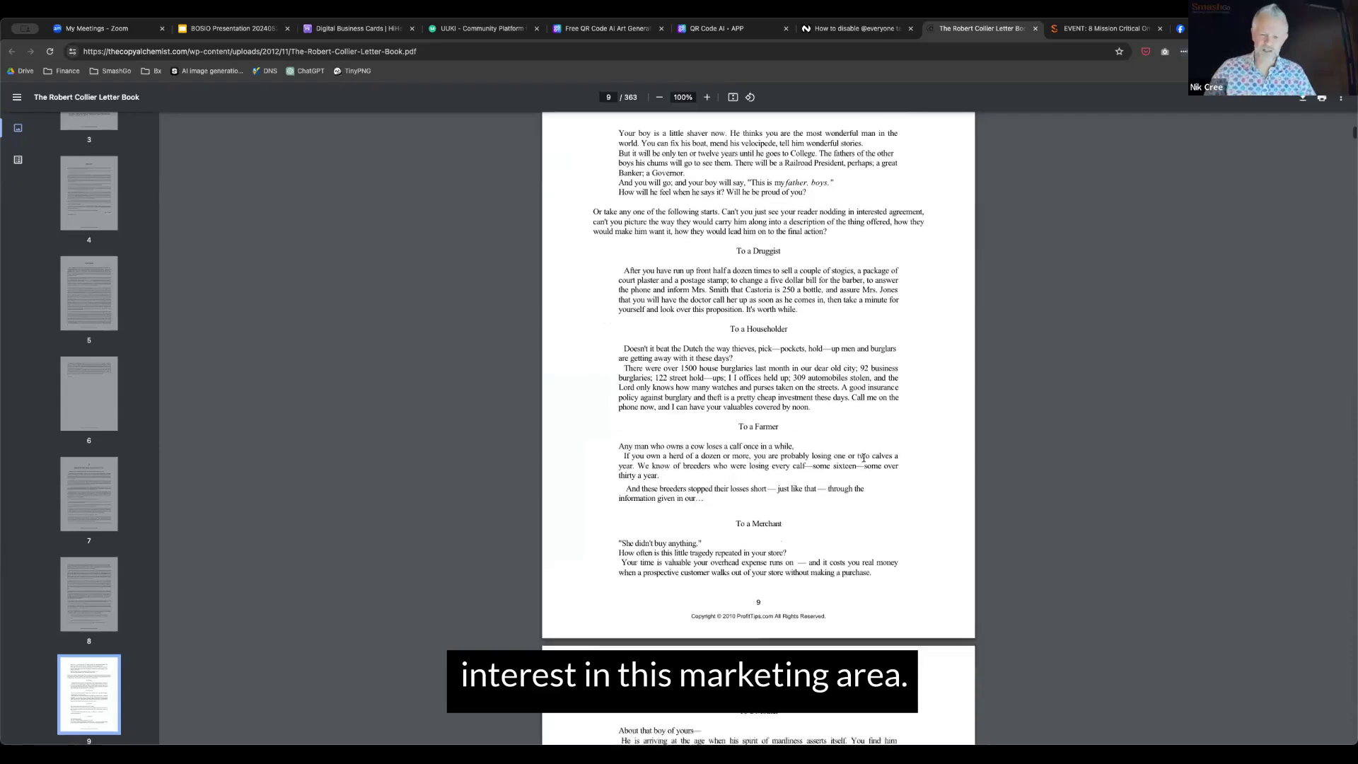
scroll(864, 458, down, 8)
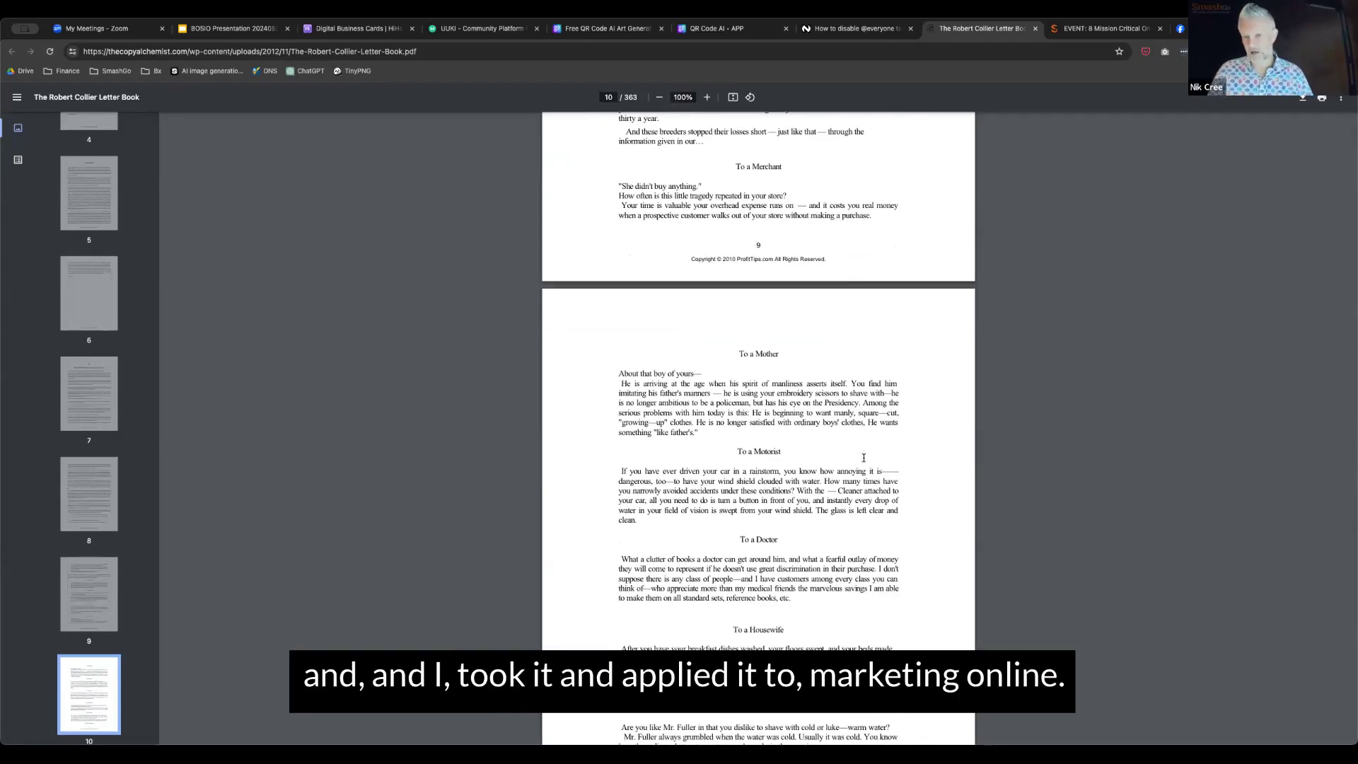
scroll(864, 457, down, 1)
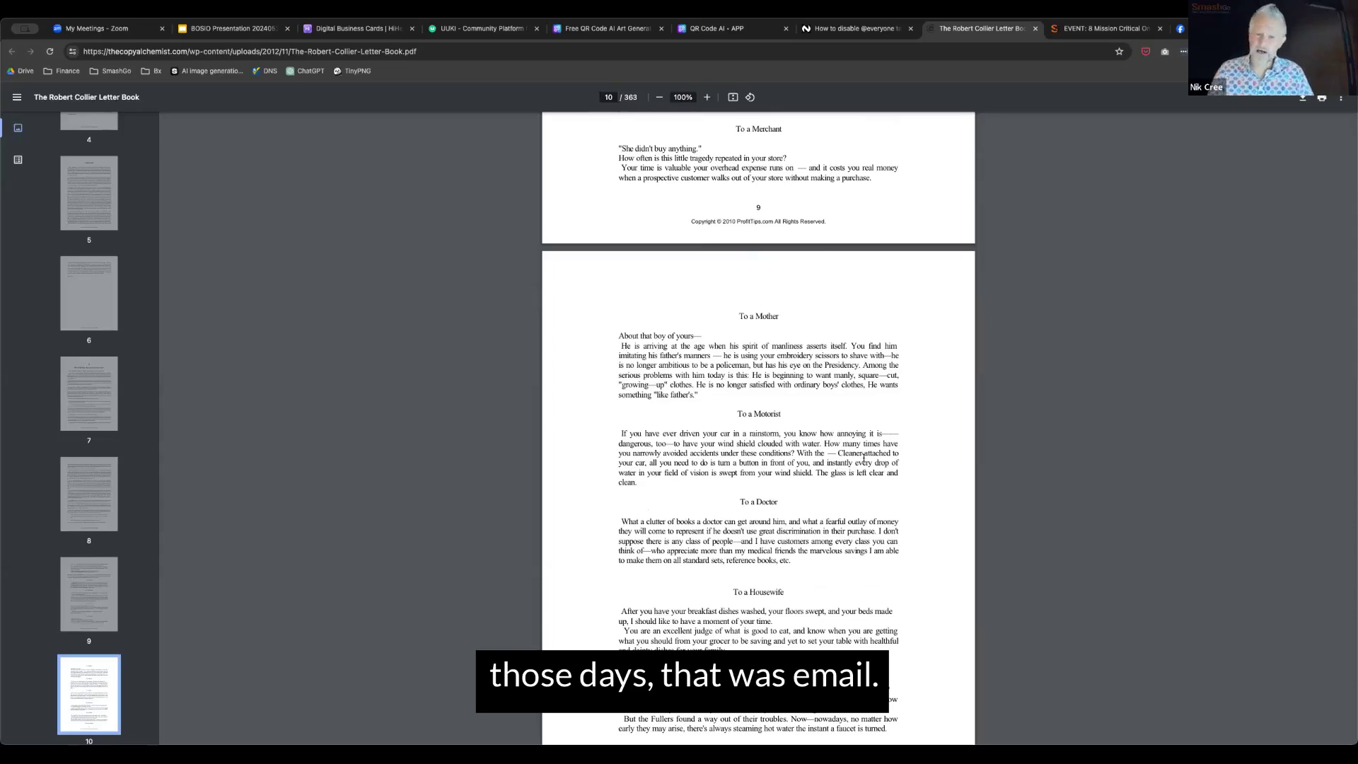
scroll(864, 458, down, 10)
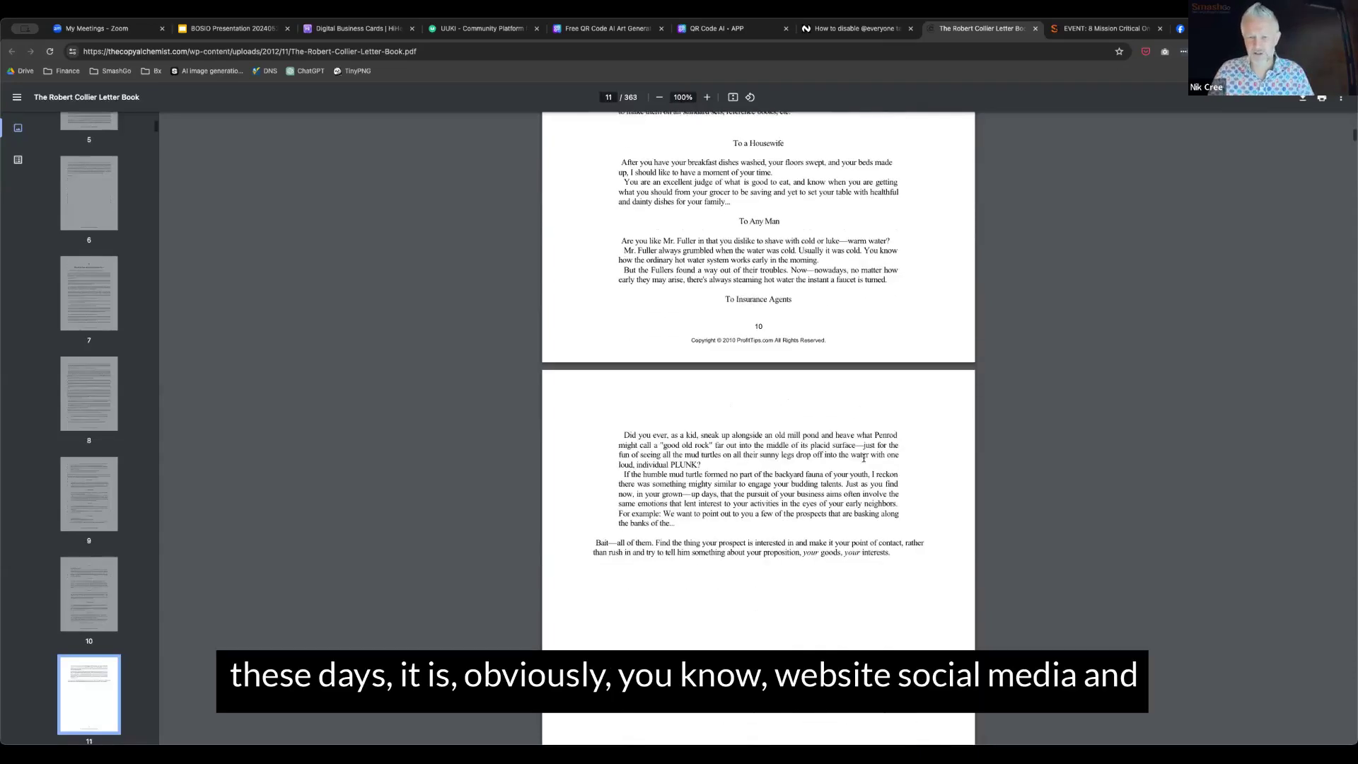
scroll(864, 458, down, 5)
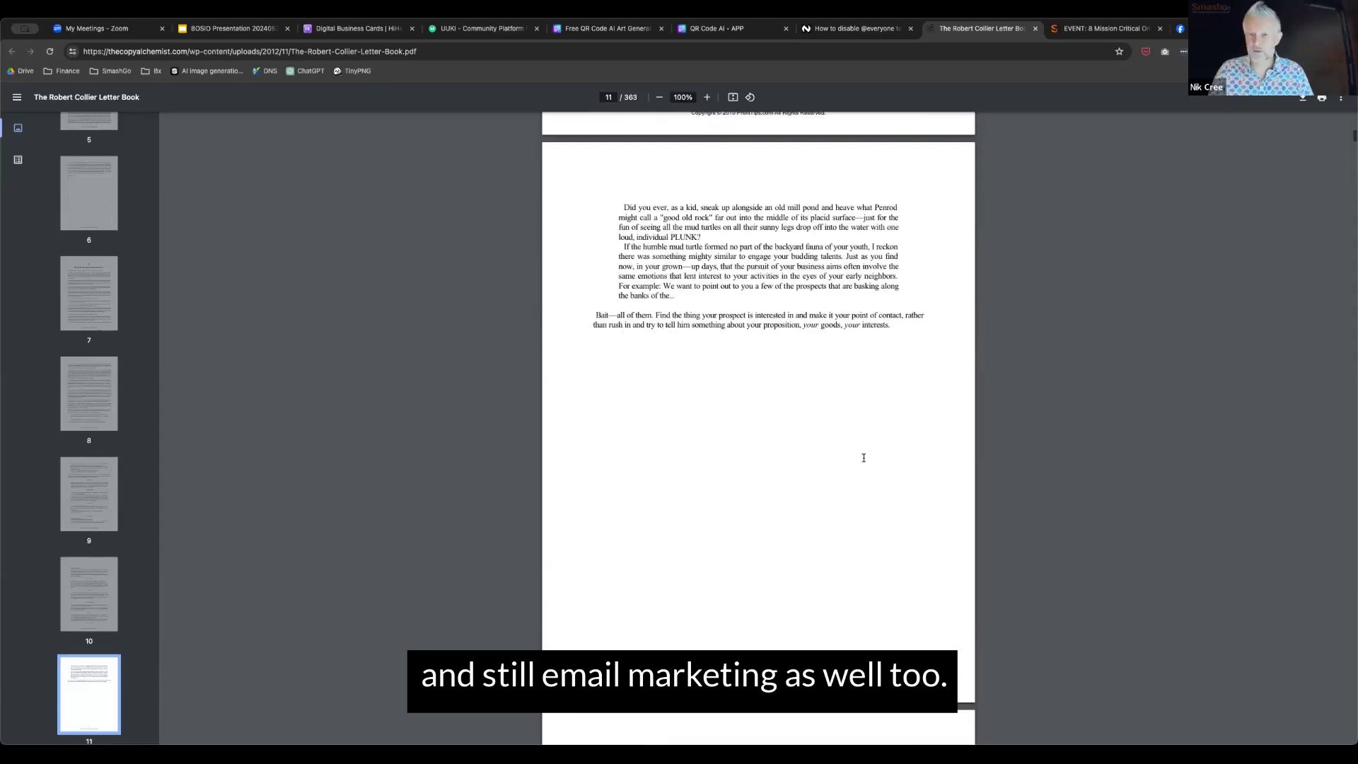
scroll(863, 457, down, 12)
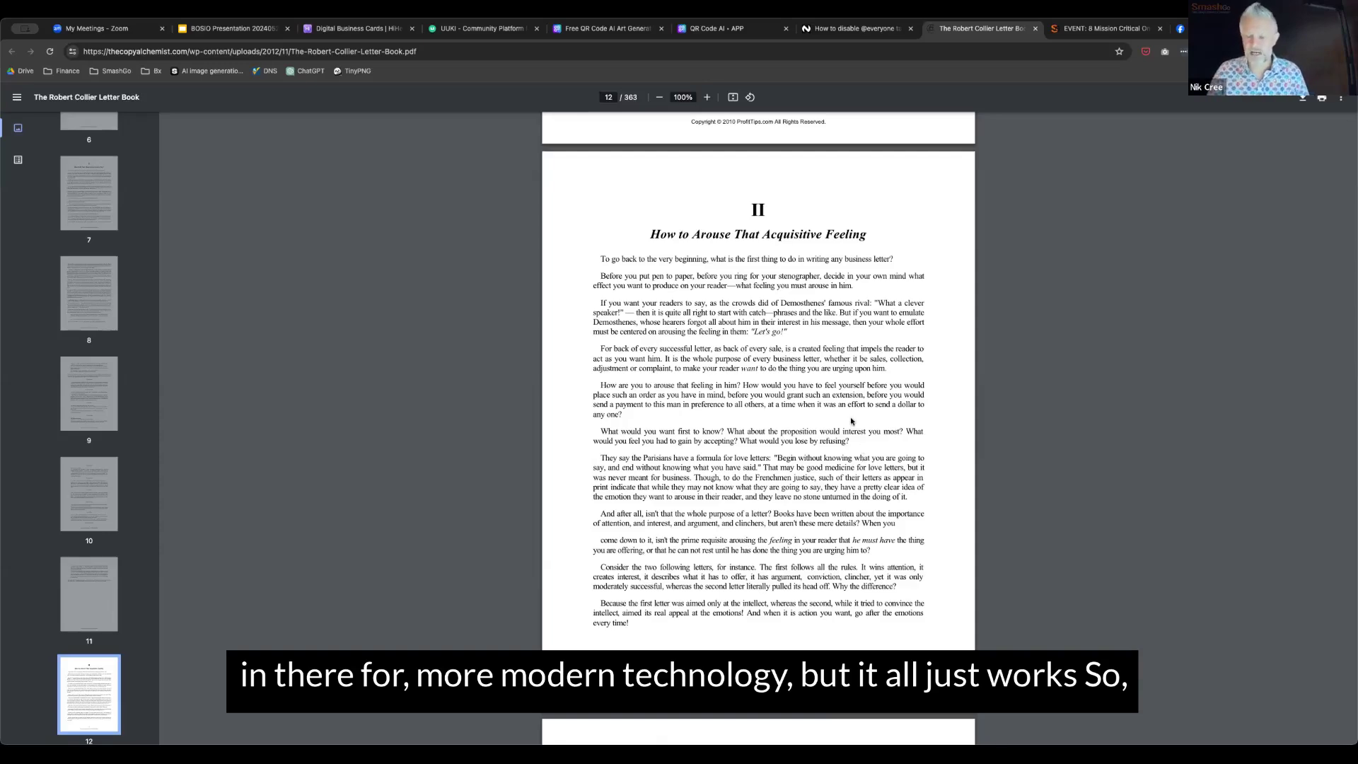
scroll(851, 421, down, 4)
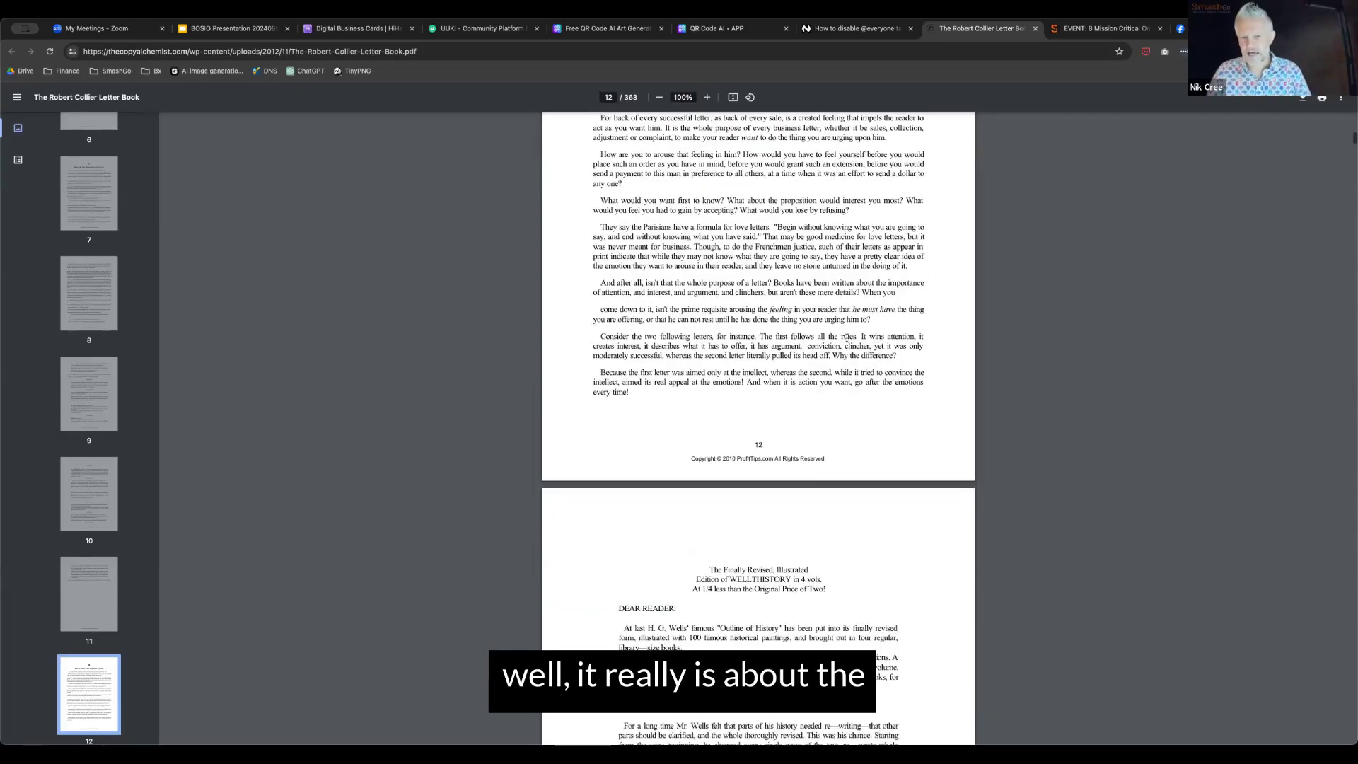
scroll(846, 339, down, 5)
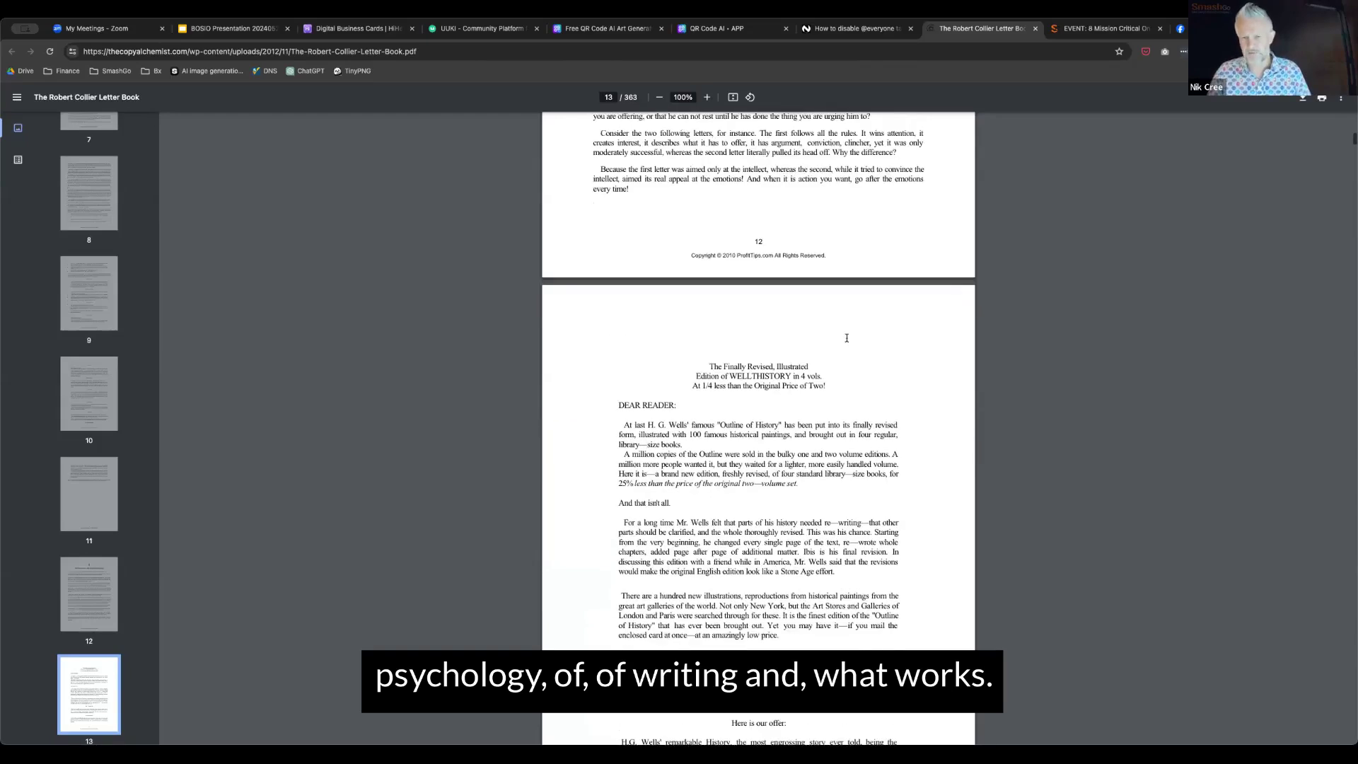
scroll(847, 339, up, 20)
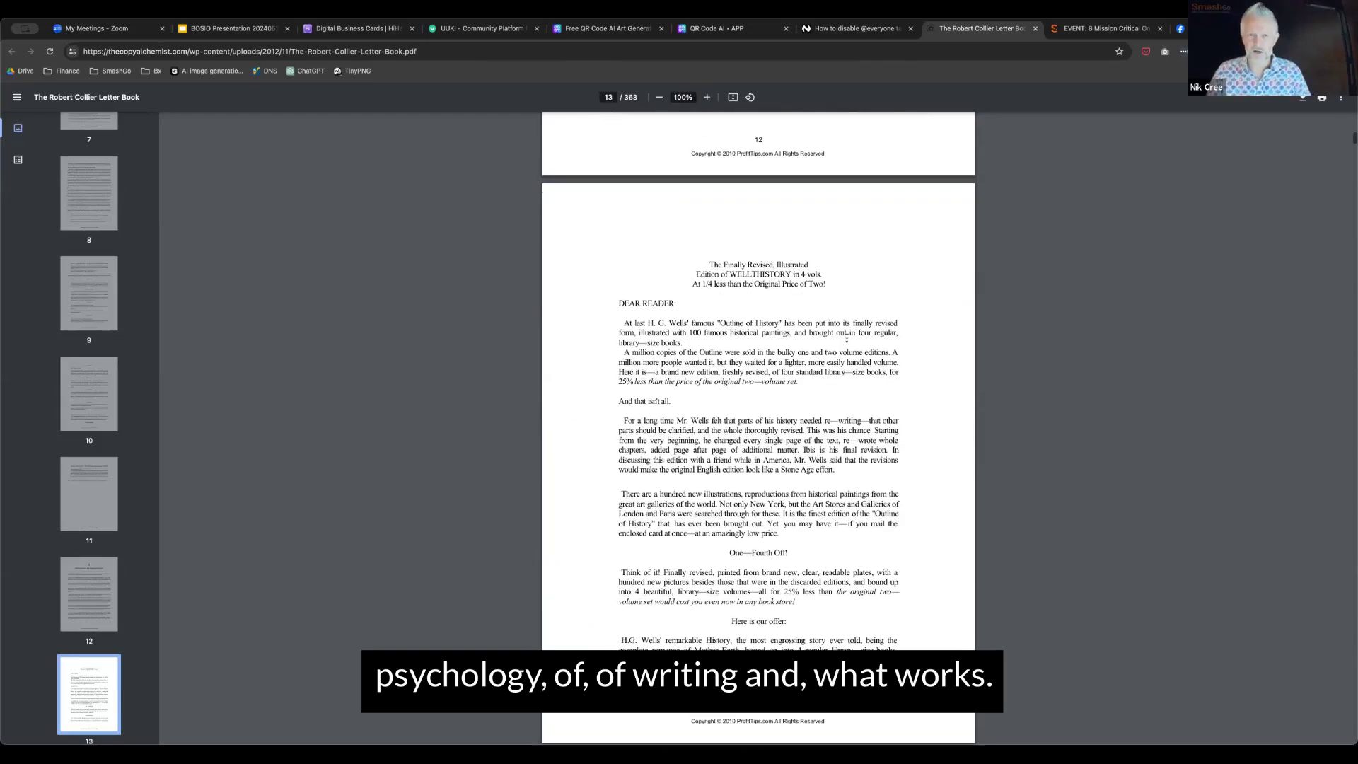
Scroll the Robert Collier Letter Book PDF back to page 1's title page and distribution notice.
scroll(847, 339, up, 20)
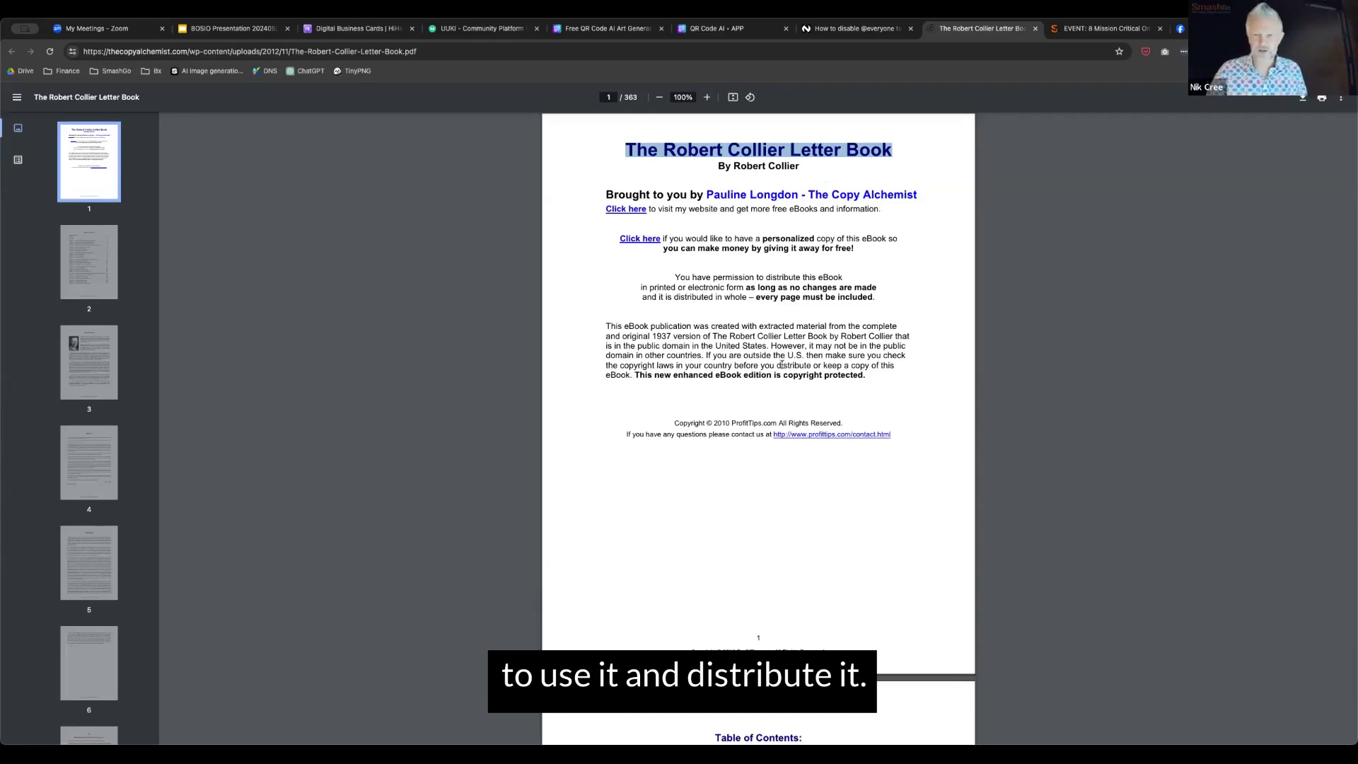
click(788, 307)
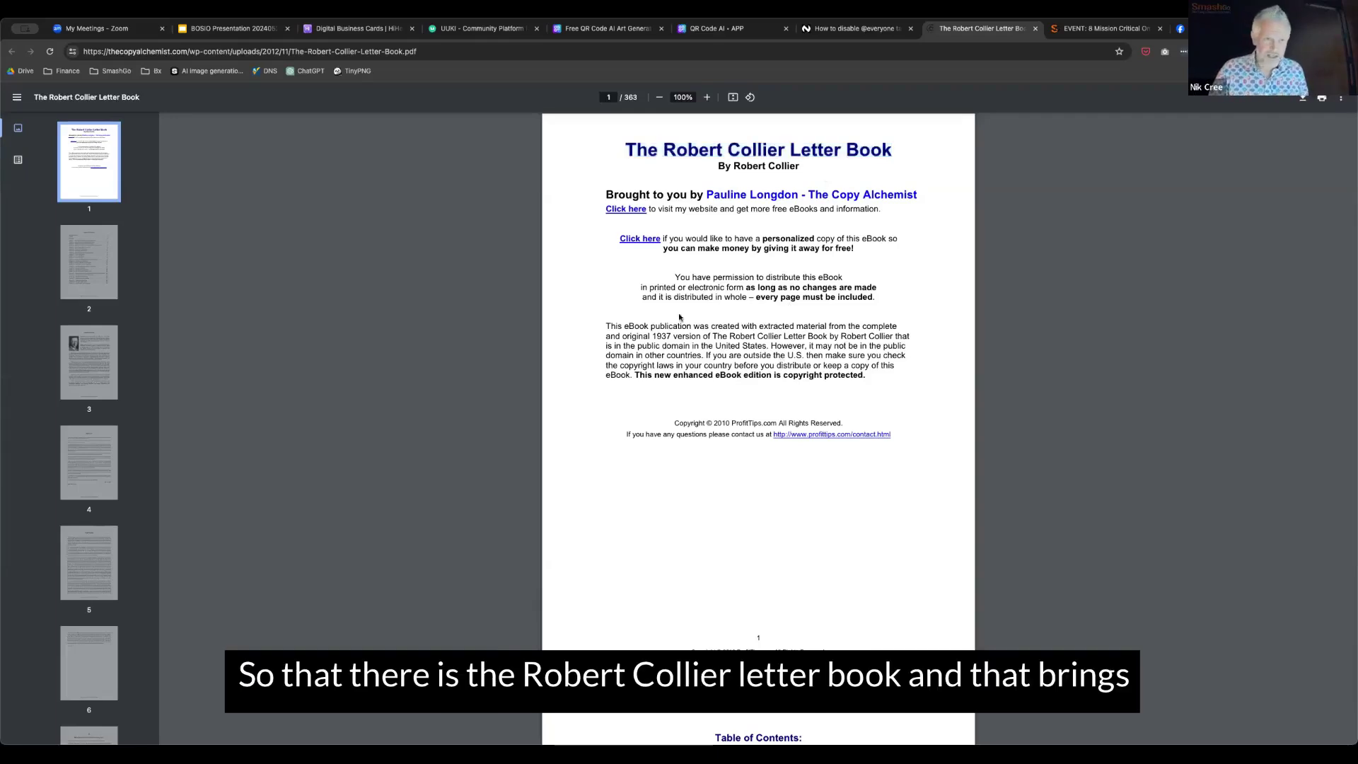